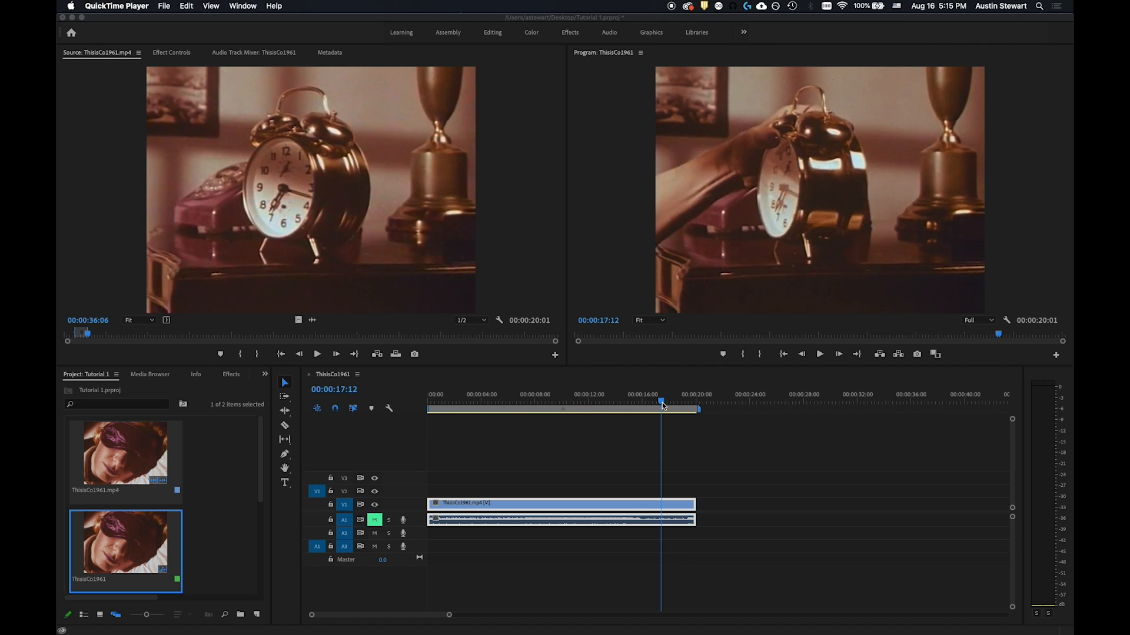
- Move the sequence playhead back to 00:00:11:01, on the alarm clock shot
{"action": "left_click", "coordinate": [630, 402]}
{"action": "left_click", "coordinate": [628, 402]}
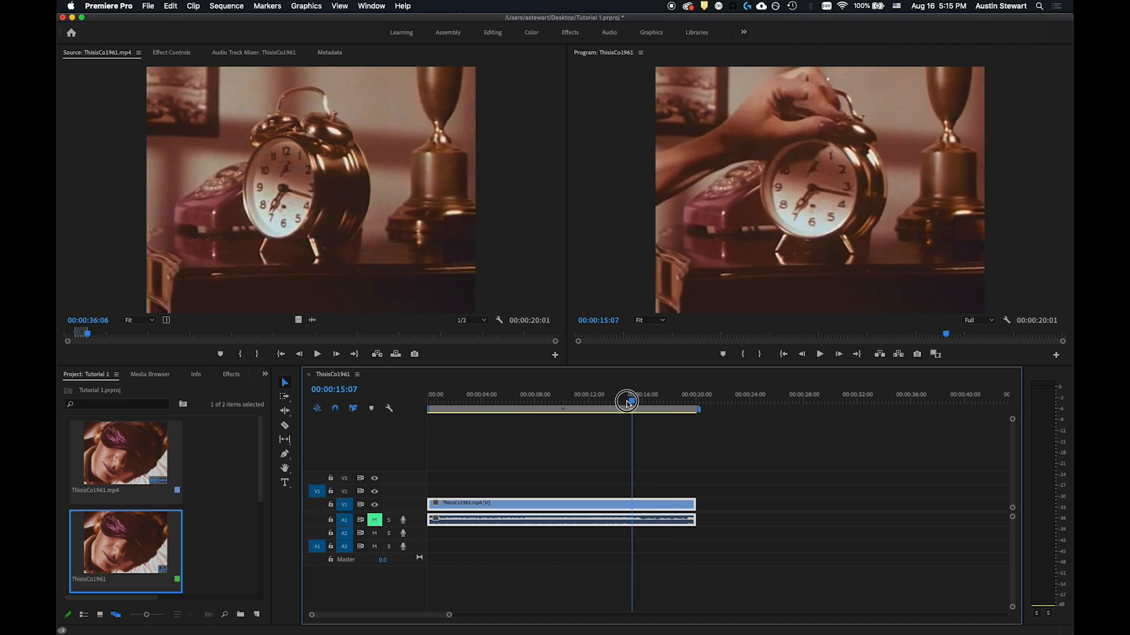
{"action": "left_click_drag", "start_coordinate": [627, 402], "coordinate": [575, 401]}
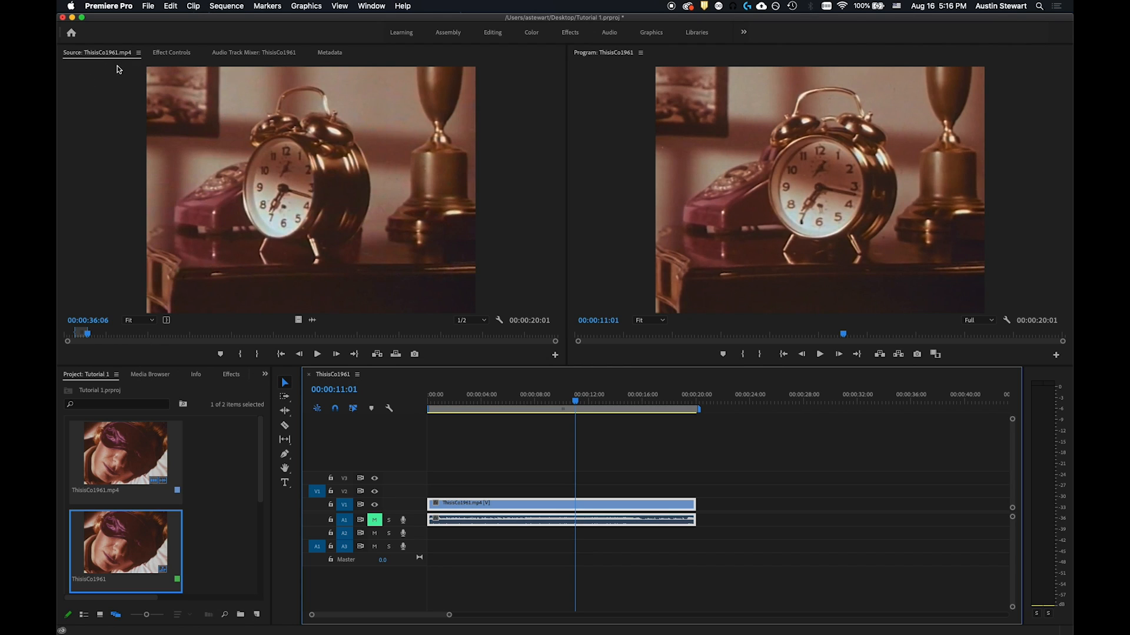
- Mark a new In point in the source clip at 00:01:13:07, where the coffee pours into the patterned cup
{"action": "left_click", "coordinate": [100, 108]}
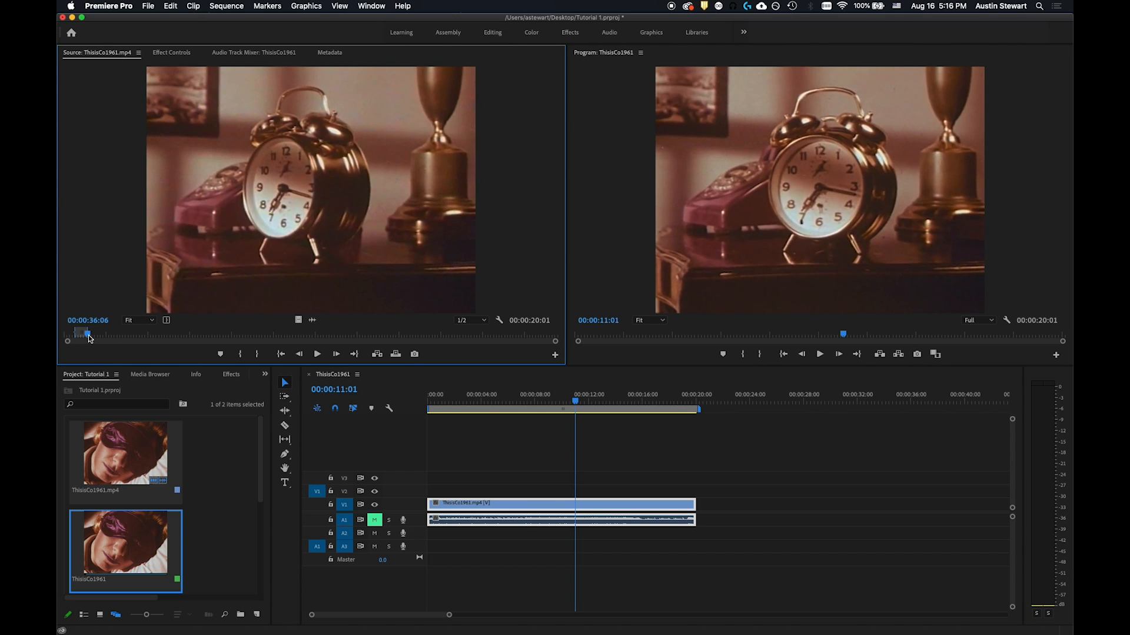
{"action": "left_click_drag", "start_coordinate": [88, 337], "coordinate": [113, 334]}
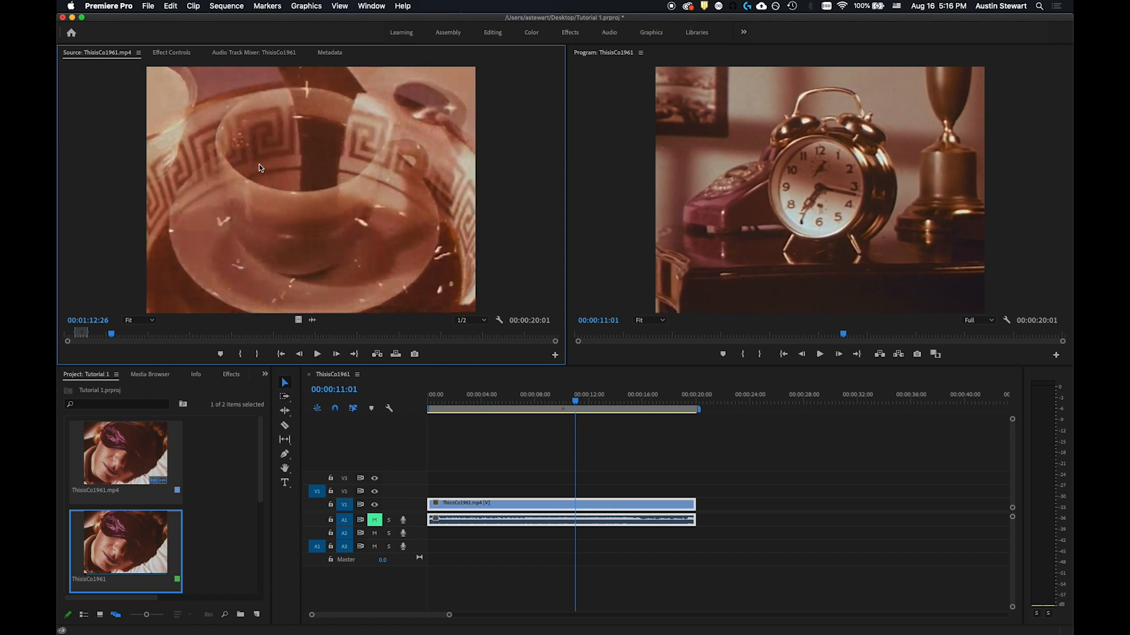
{"action": "left_click", "coordinate": [336, 354]}
{"action": "left_click", "coordinate": [336, 354]}
{"action": "left_click", "coordinate": [336, 354]}
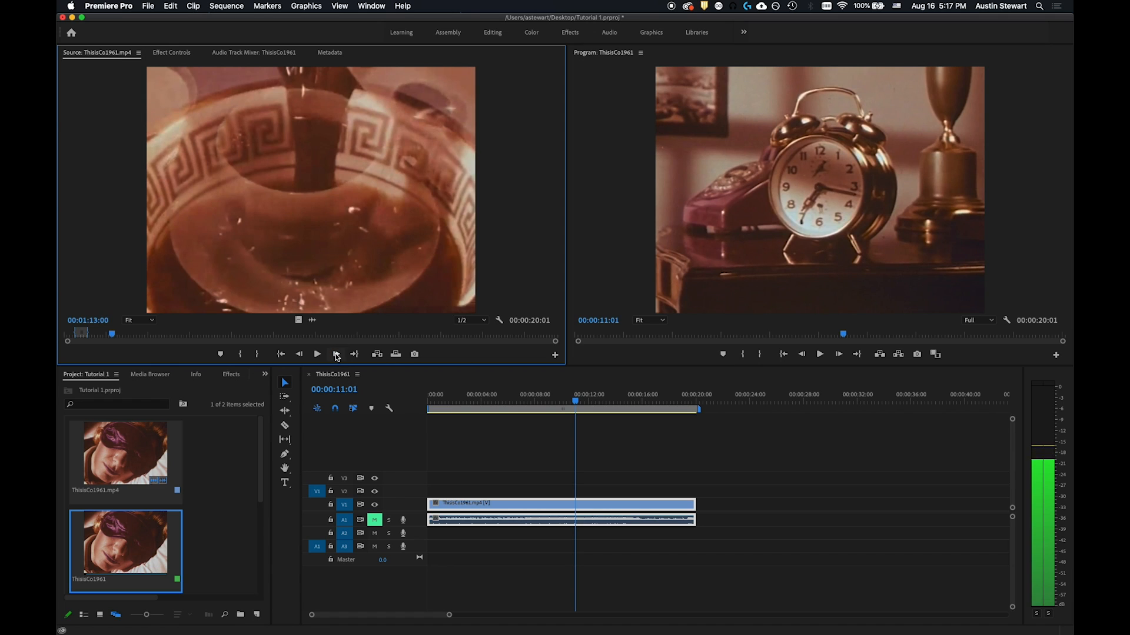
{"action": "left_click", "coordinate": [336, 353]}
{"action": "left_click", "coordinate": [336, 354]}
{"action": "left_click", "coordinate": [336, 354]}
{"action": "left_click", "coordinate": [336, 354]}
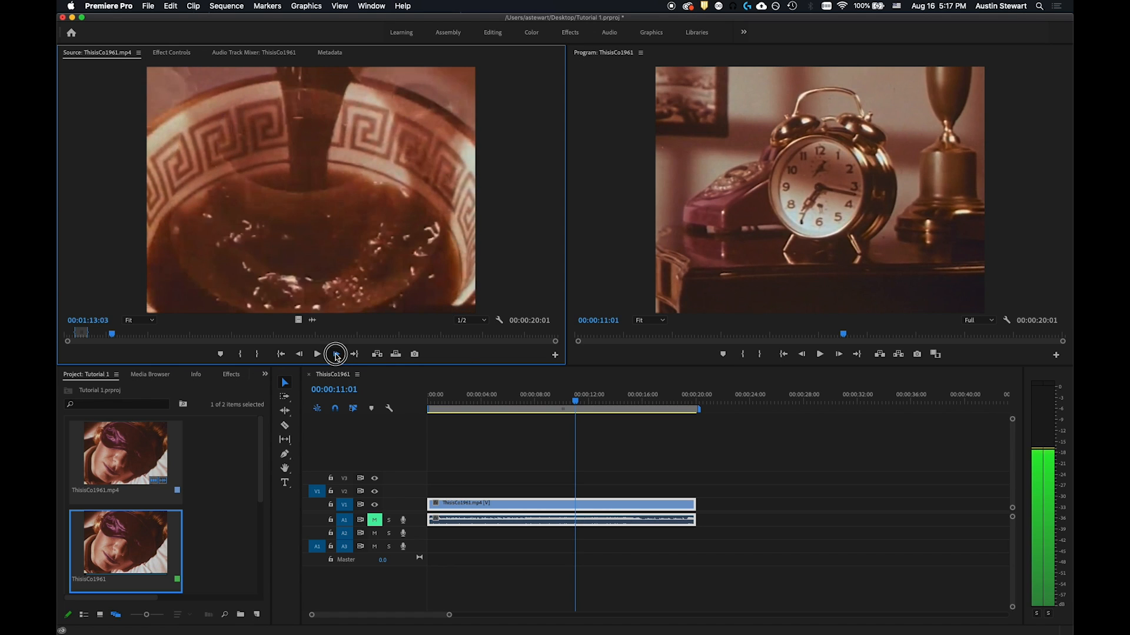
{"action": "left_click", "coordinate": [336, 354]}
{"action": "left_click", "coordinate": [336, 353]}
{"action": "left_click", "coordinate": [336, 353]}
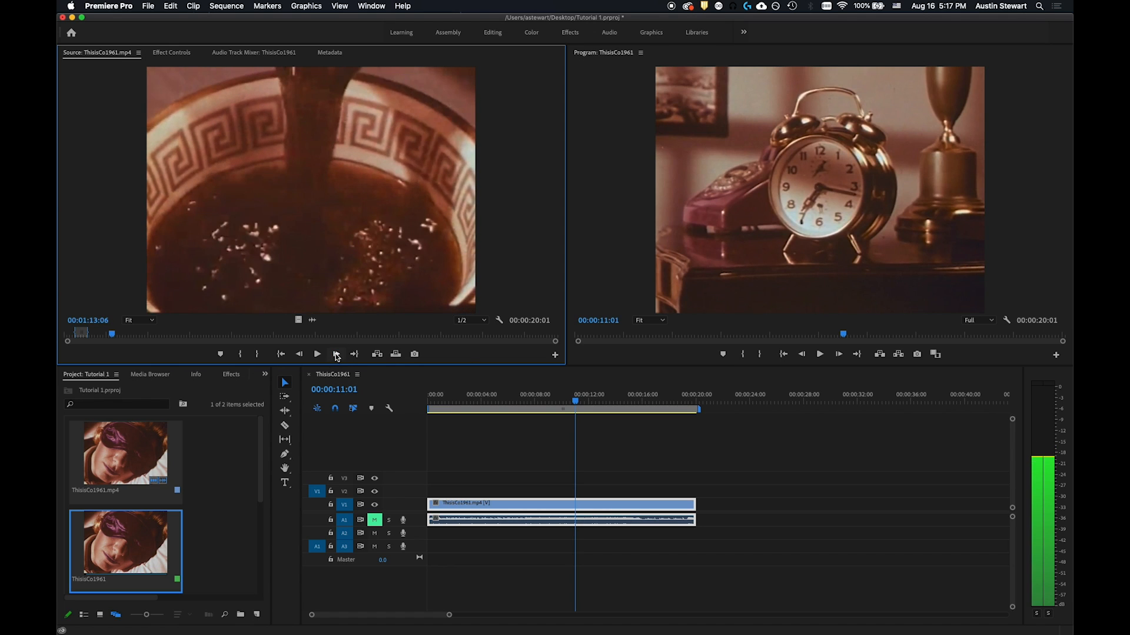
{"action": "left_click", "coordinate": [336, 354]}
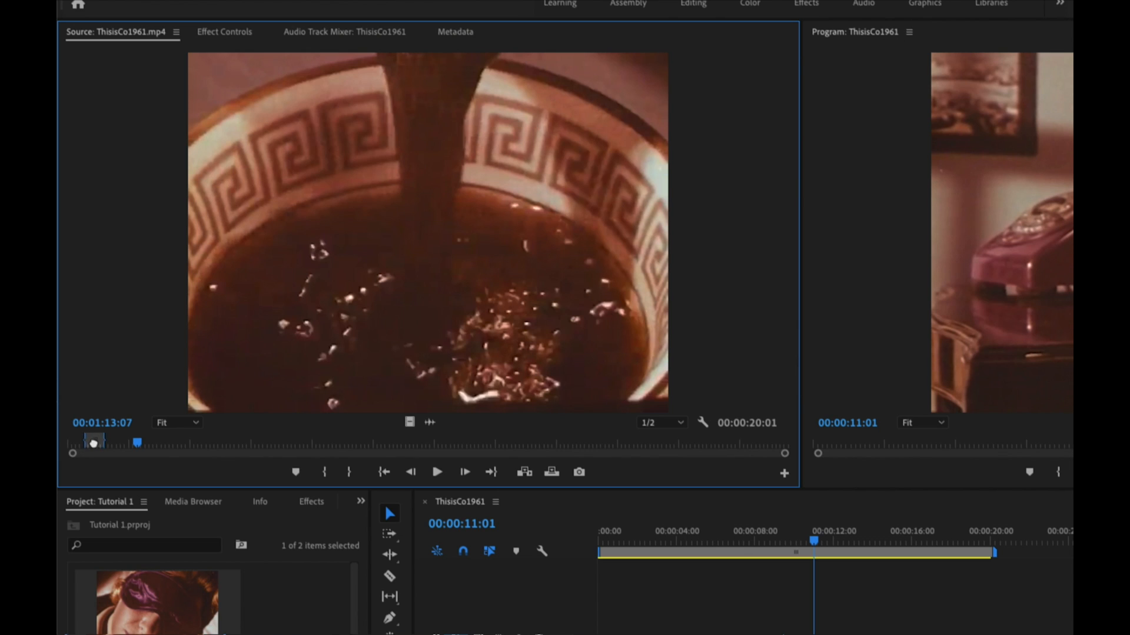
{"action": "mouse_move", "coordinate": [94, 444]}
{"action": "left_mouse_down"}
{"action": "mouse_move", "coordinate": [170, 448]}
{"action": "mouse_move", "coordinate": [94, 446]}
{"action": "mouse_move", "coordinate": [163, 447]}
{"action": "mouse_move", "coordinate": [108, 438]}
{"action": "left_mouse_up"}
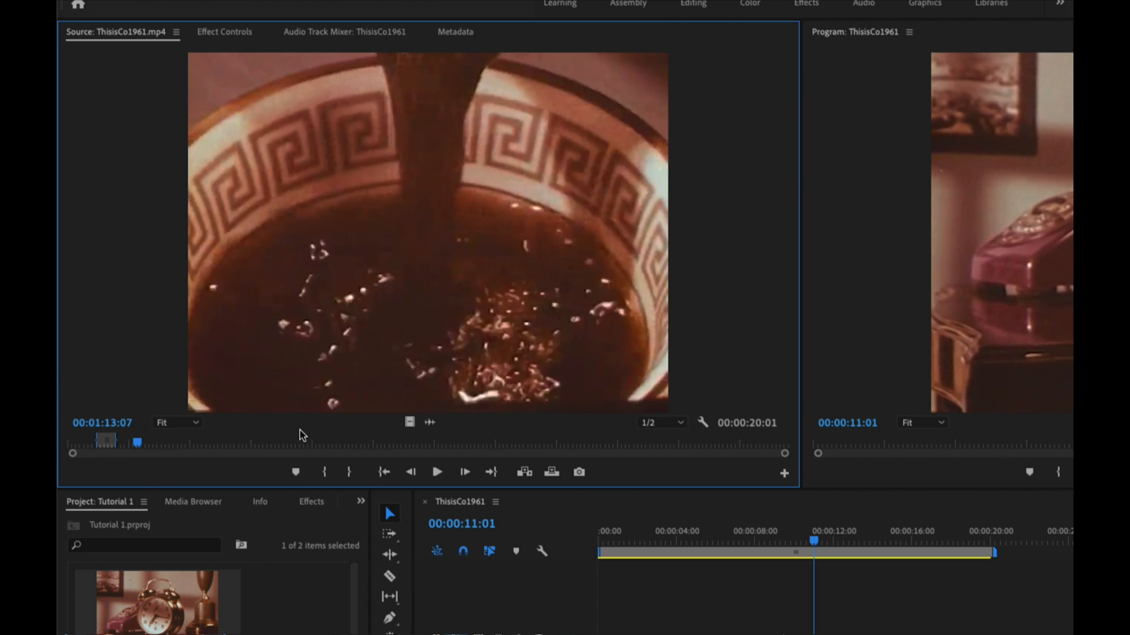
{"action": "key", "text": "i"}
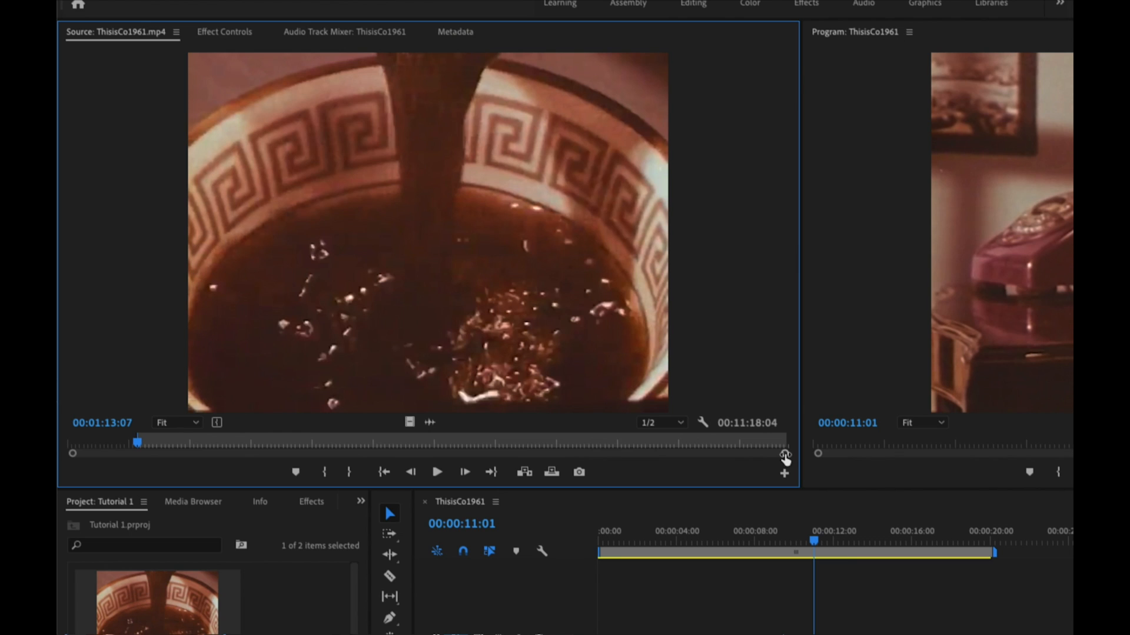
- Mark the source clip's Out point at 00:01:24:16, on the "THIS IS COFFEE!" title
{"action": "mouse_move", "coordinate": [785, 457]}
{"action": "left_mouse_down"}
{"action": "mouse_move", "coordinate": [760, 459]}
{"action": "mouse_move", "coordinate": [785, 459]}
{"action": "left_mouse_up"}
{"action": "left_click_drag", "start_coordinate": [785, 458], "coordinate": [616, 462]}
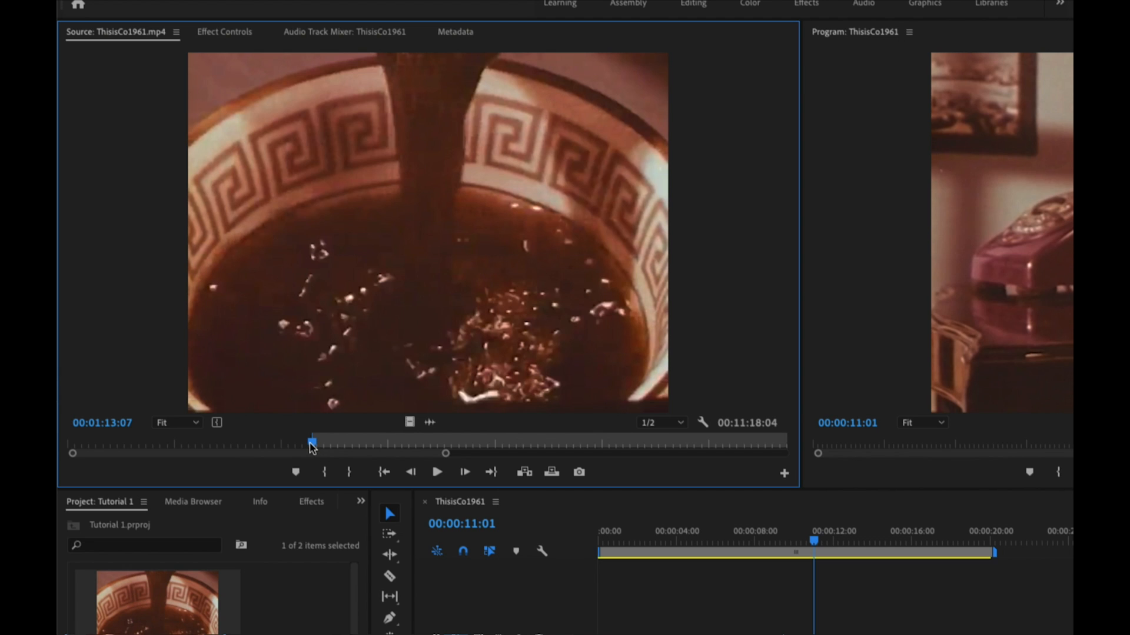
{"action": "left_click_drag", "start_coordinate": [312, 447], "coordinate": [326, 448]}
{"action": "left_click_drag", "start_coordinate": [446, 454], "coordinate": [239, 454]}
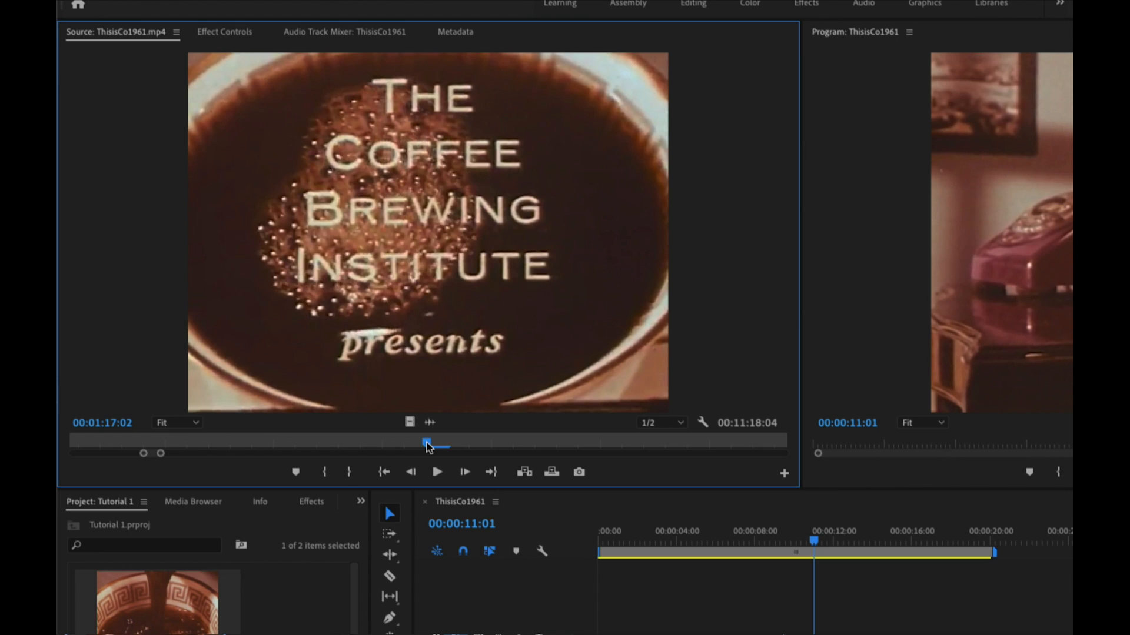
{"action": "left_click_drag", "start_coordinate": [428, 447], "coordinate": [556, 445]}
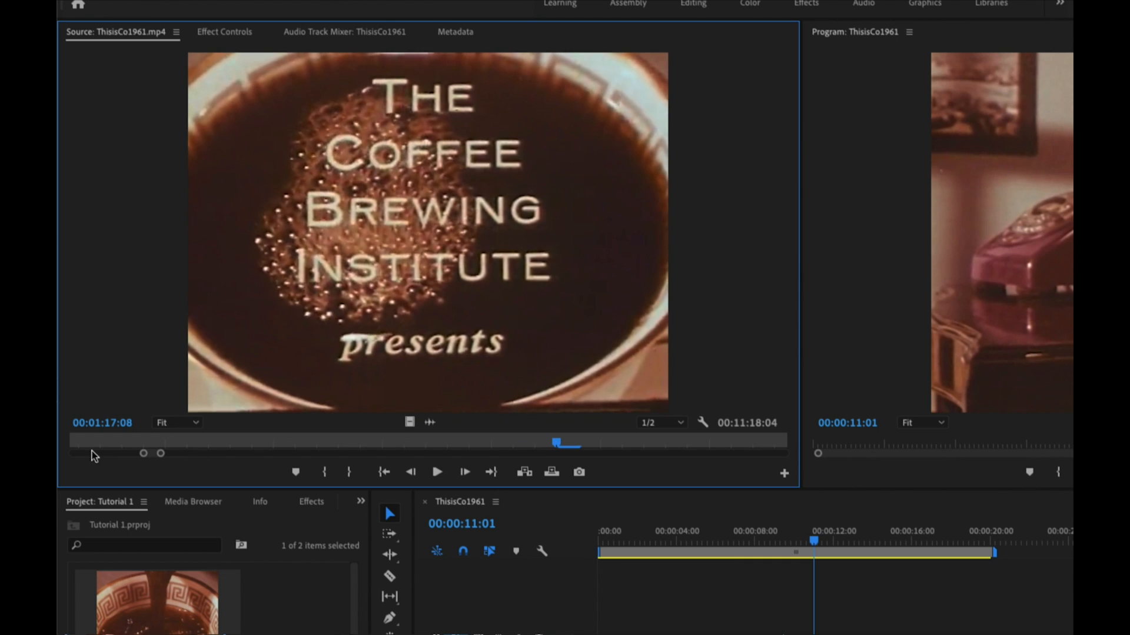
{"action": "left_click_drag", "start_coordinate": [160, 454], "coordinate": [180, 461]}
{"action": "left_click_drag", "start_coordinate": [428, 445], "coordinate": [499, 452]}
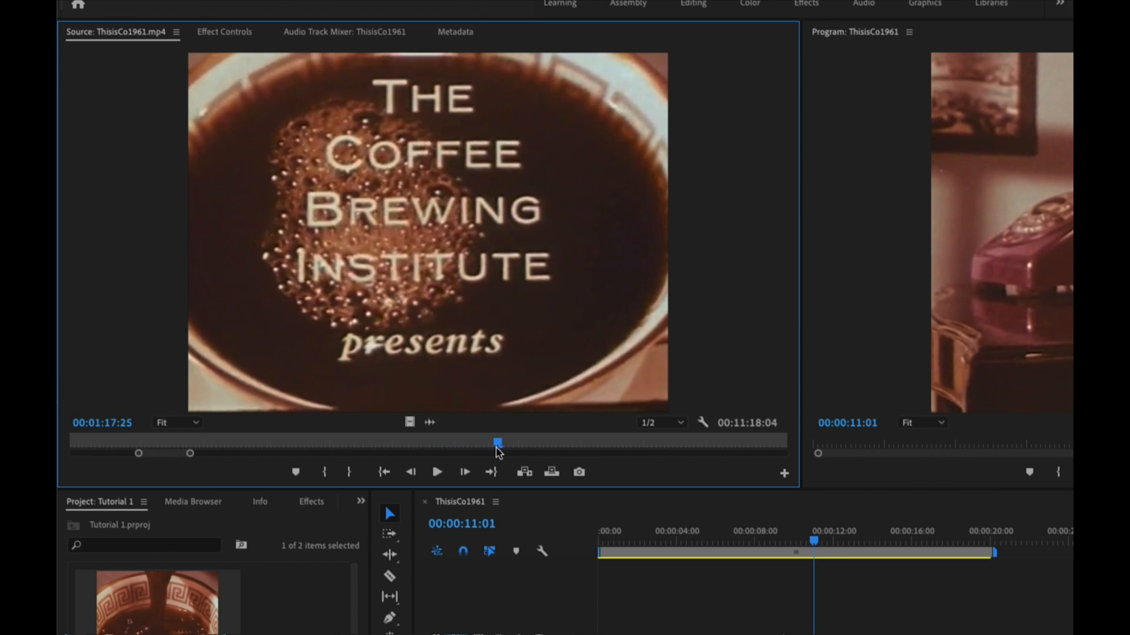
{"action": "left_click_drag", "start_coordinate": [189, 454], "coordinate": [294, 470]}
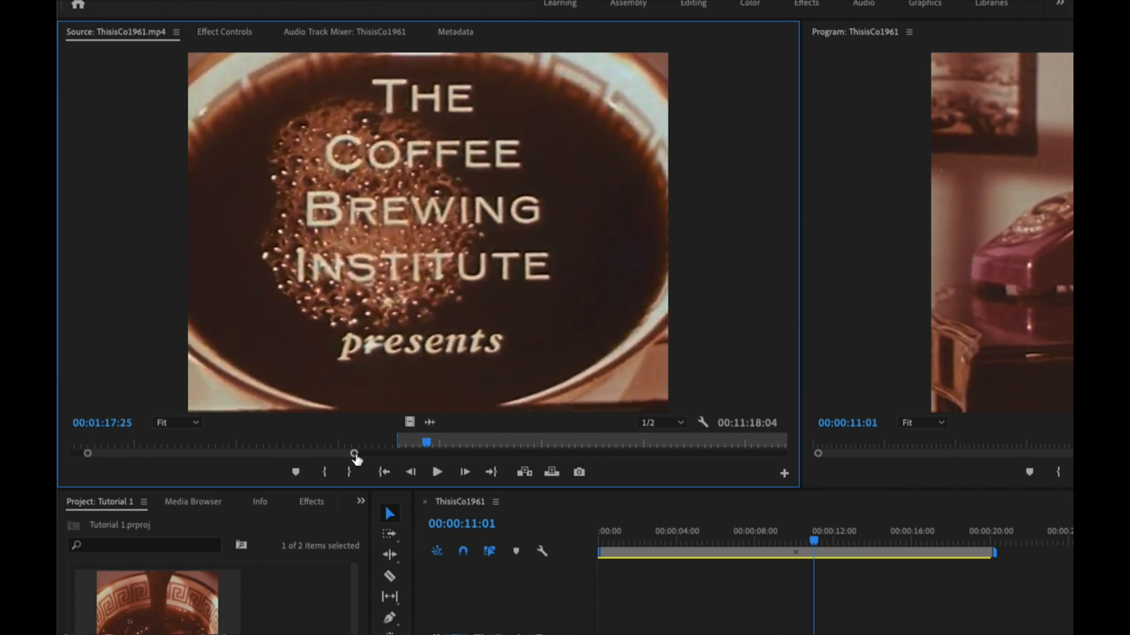
{"action": "left_click_drag", "start_coordinate": [355, 454], "coordinate": [399, 447]}
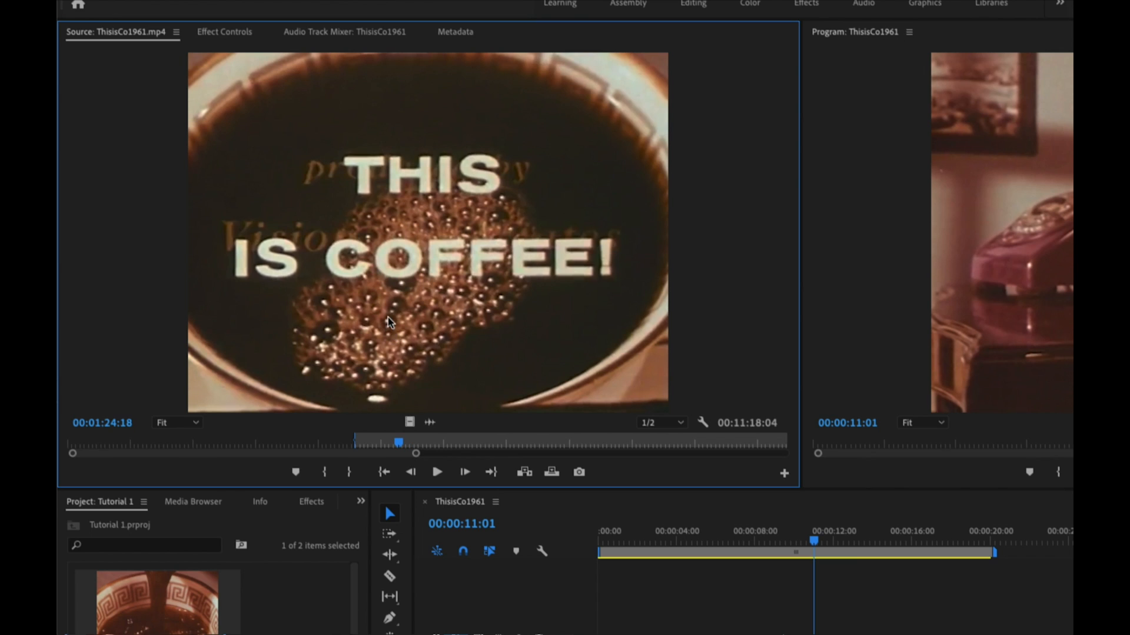
{"action": "left_click", "coordinate": [410, 472]}
{"action": "left_click", "coordinate": [411, 473]}
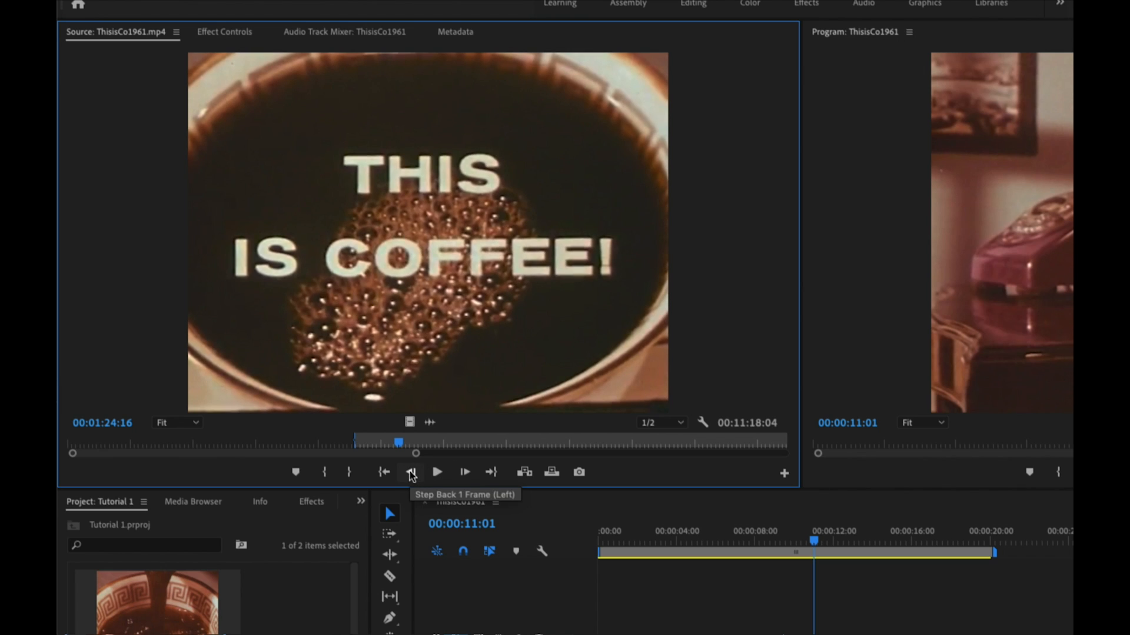
{"action": "left_click", "coordinate": [350, 473]}
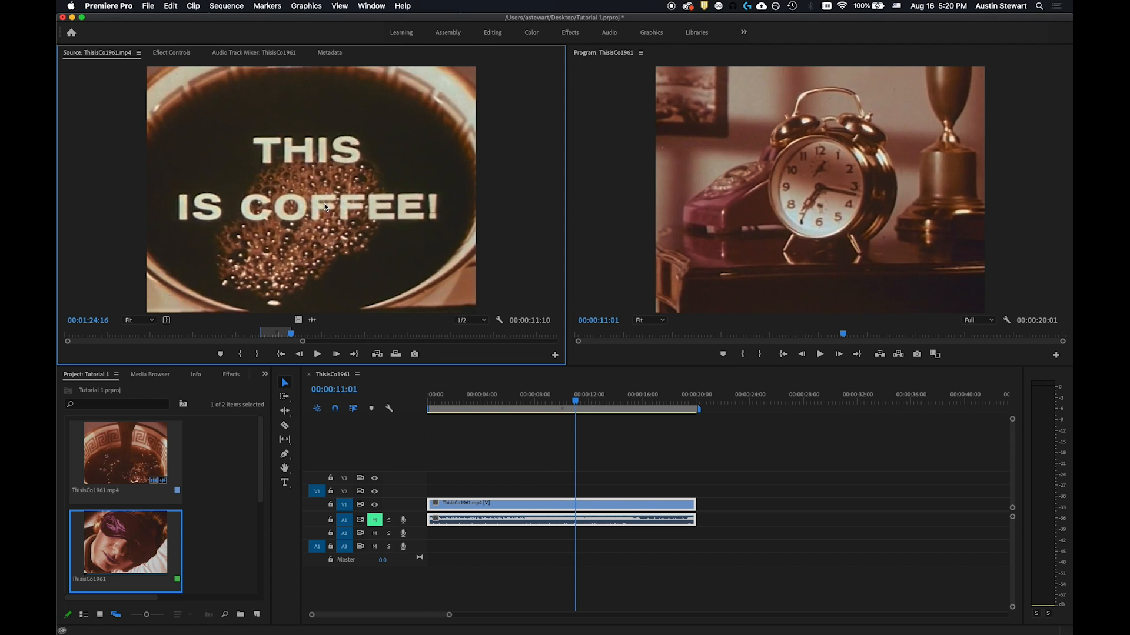
- Place the marked source excerpt on track V2 starting at 00:00:11:01, overlapping the V1 clip, with its audio on A3
{"action": "left_click_drag", "start_coordinate": [294, 161], "coordinate": [594, 506]}
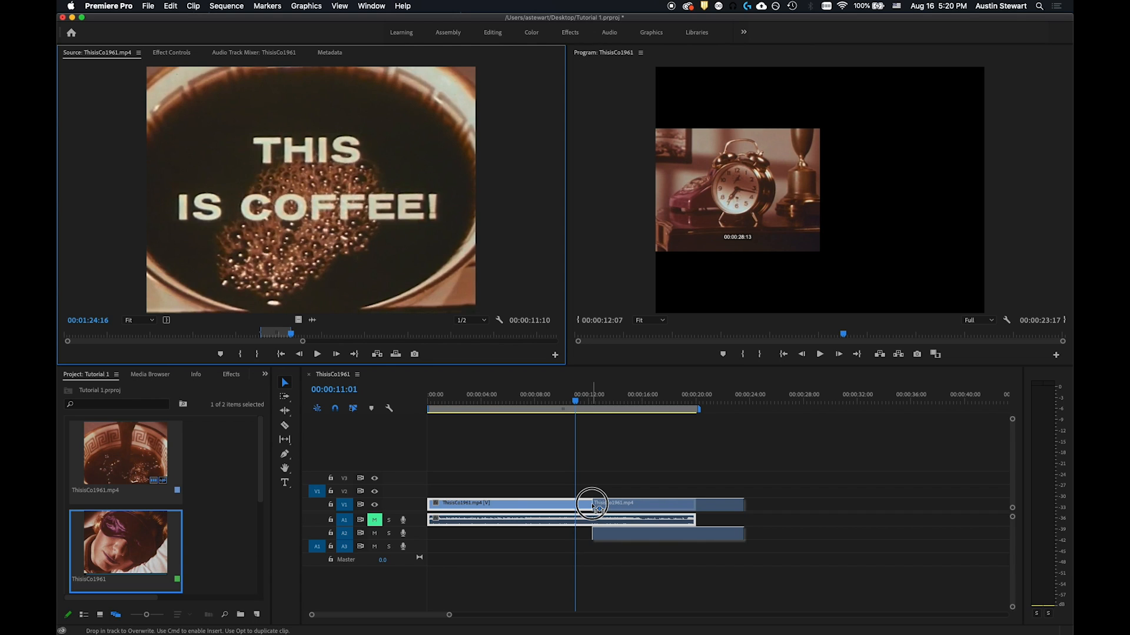
{"action": "left_click_drag", "start_coordinate": [592, 505], "coordinate": [586, 494]}
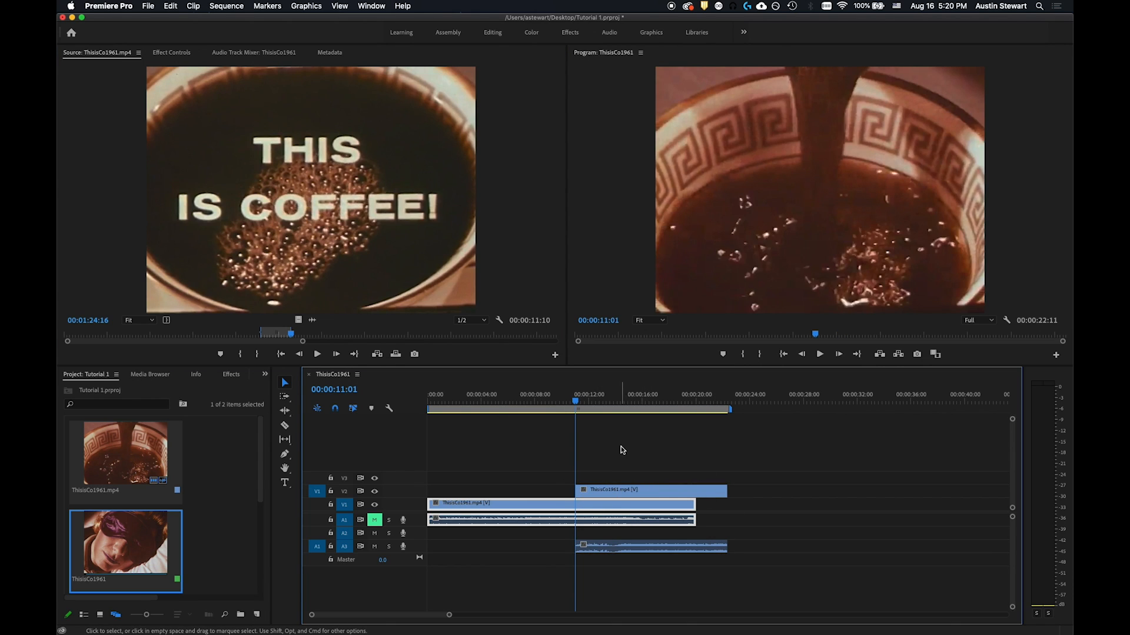
- Scrub the sequence around the start of the V2 clip and leave the playhead at 00:00:10:17
{"action": "left_click", "coordinate": [575, 402]}
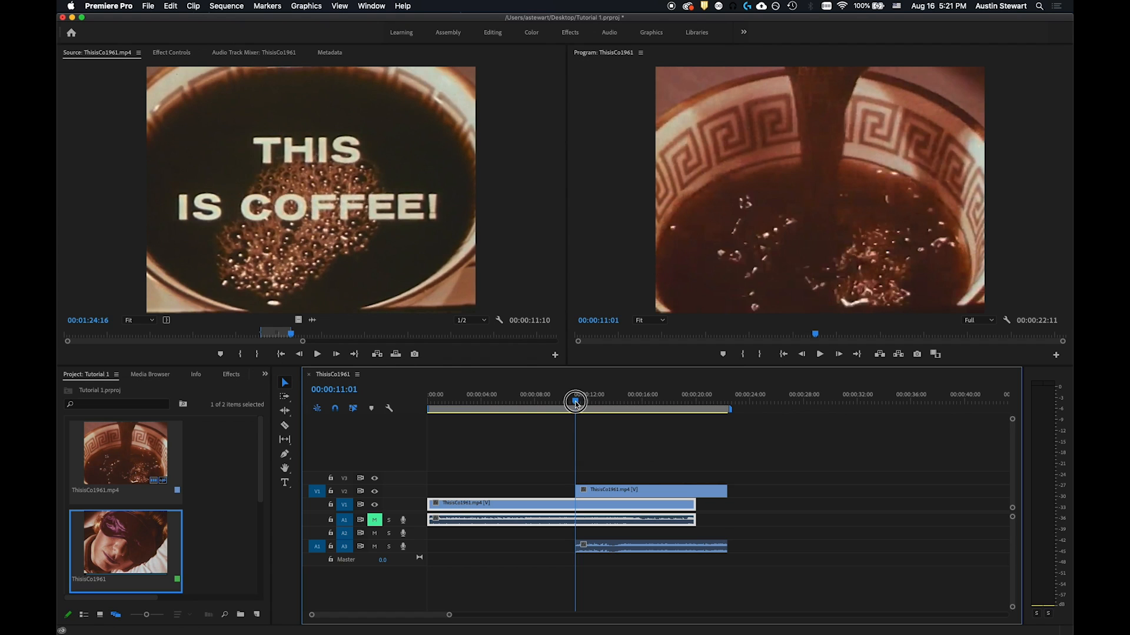
{"action": "mouse_move", "coordinate": [575, 401]}
{"action": "left_mouse_down"}
{"action": "mouse_move", "coordinate": [465, 409]}
{"action": "mouse_move", "coordinate": [537, 417]}
{"action": "mouse_move", "coordinate": [539, 396]}
{"action": "mouse_move", "coordinate": [466, 402]}
{"action": "mouse_move", "coordinate": [711, 416]}
{"action": "mouse_move", "coordinate": [449, 408]}
{"action": "mouse_move", "coordinate": [572, 408]}
{"action": "left_mouse_up"}
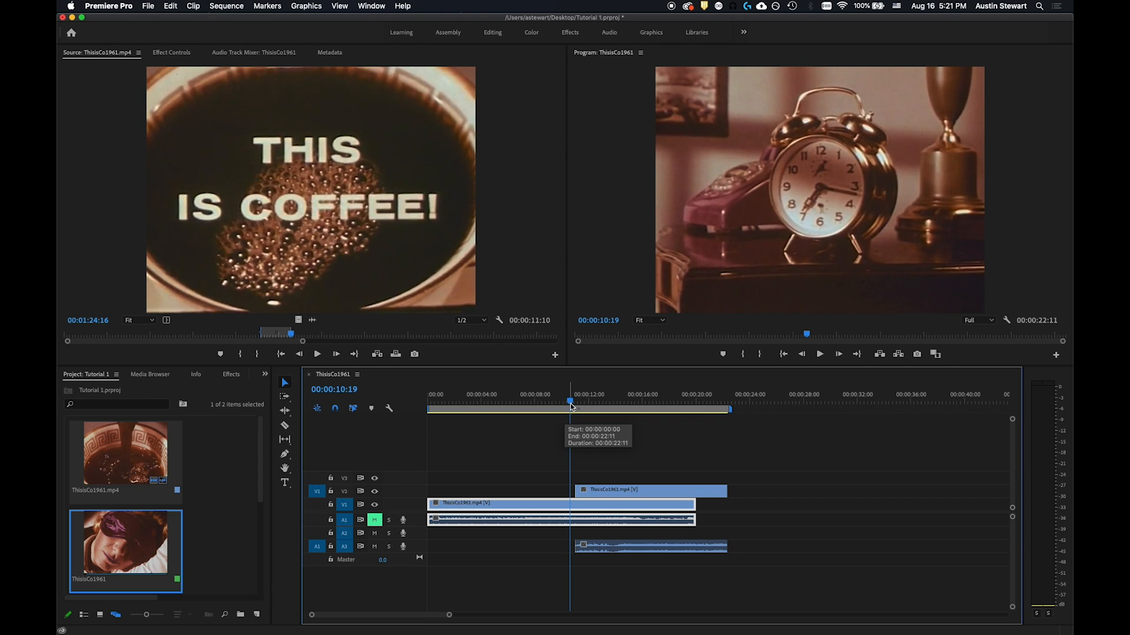
{"action": "left_click_drag", "start_coordinate": [570, 404], "coordinate": [535, 404]}
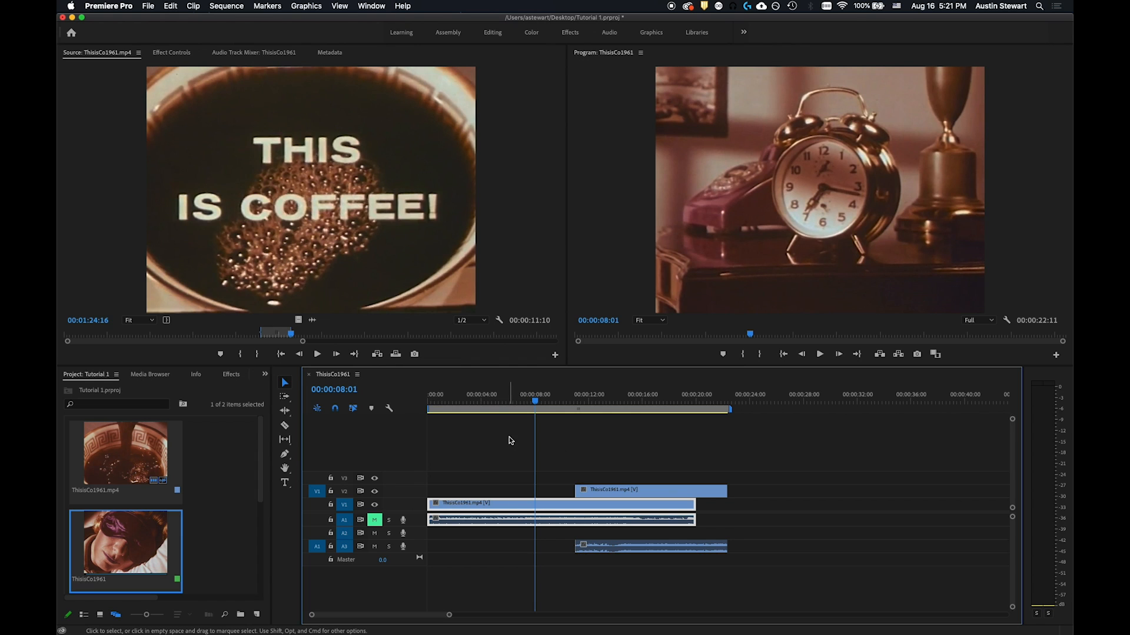
{"action": "left_click_drag", "start_coordinate": [536, 405], "coordinate": [569, 407]}
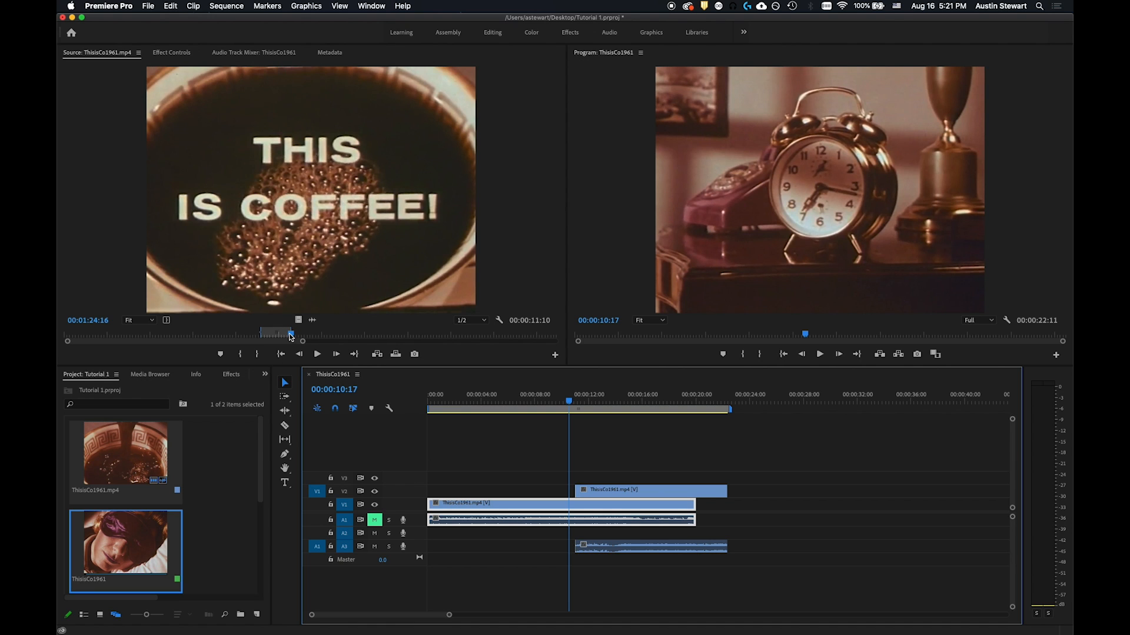
- Shift the source's marked range to the coffee bowl shot near 00:02:53:17 and place that excerpt on V2 after the title clip
{"action": "left_click_drag", "start_coordinate": [291, 337], "coordinate": [531, 353]}
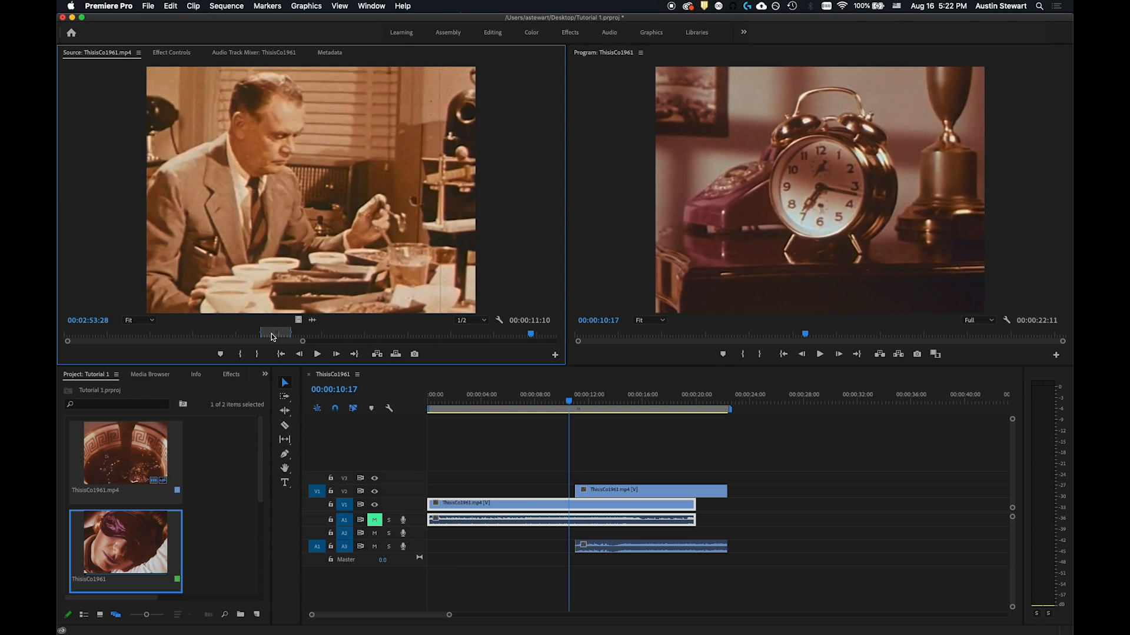
{"action": "left_click_drag", "start_coordinate": [273, 336], "coordinate": [531, 336]}
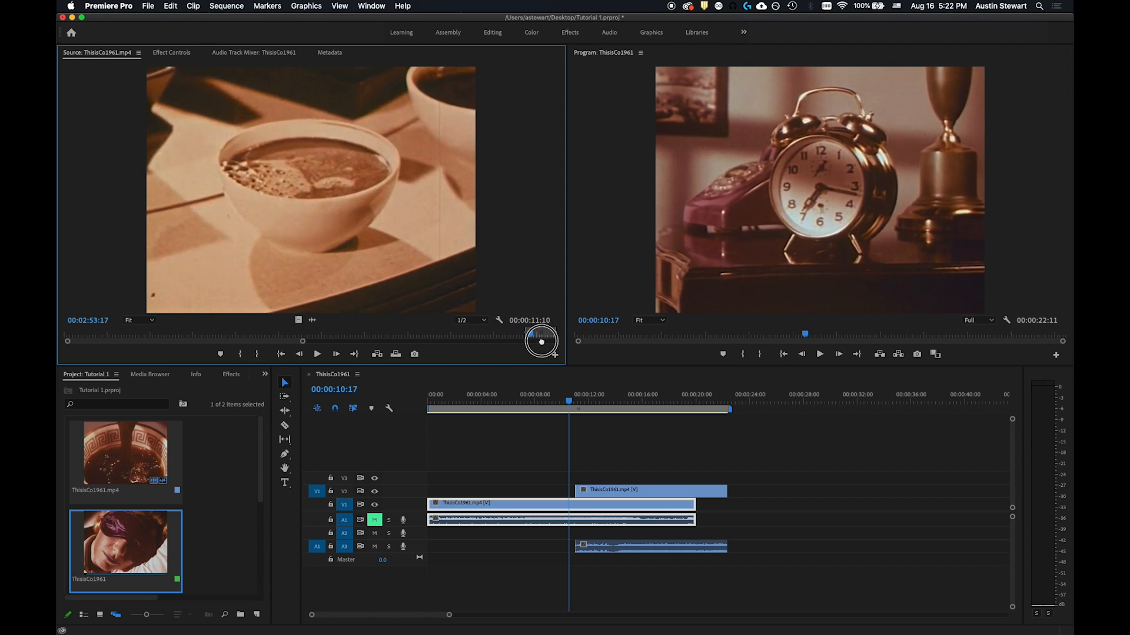
{"action": "left_click_drag", "start_coordinate": [541, 342], "coordinate": [541, 340]}
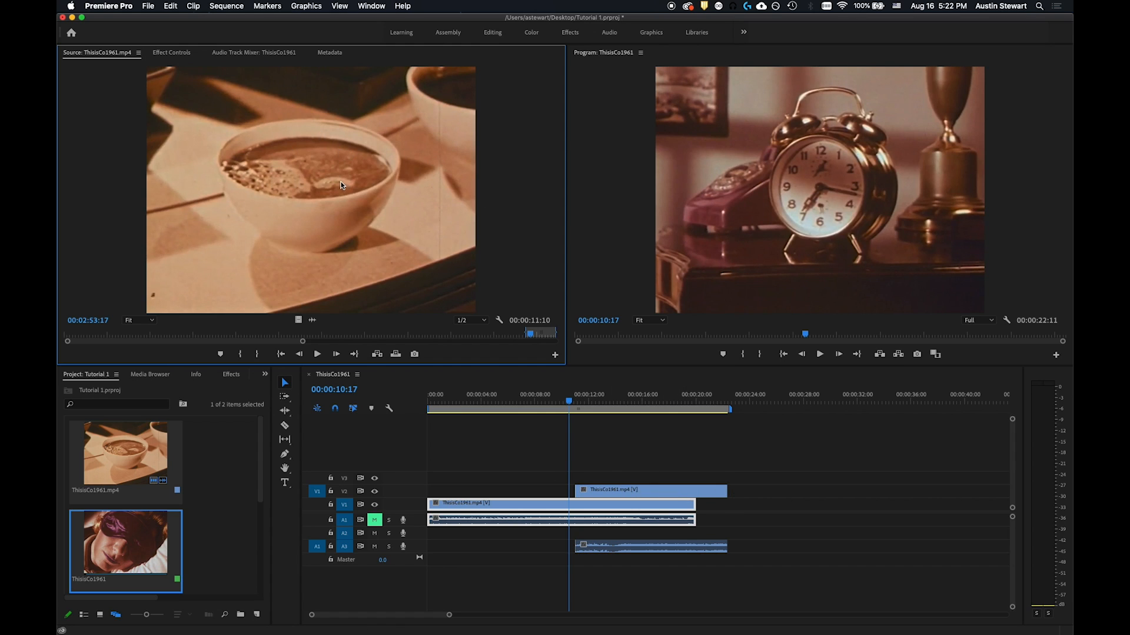
{"action": "left_click_drag", "start_coordinate": [297, 147], "coordinate": [741, 497]}
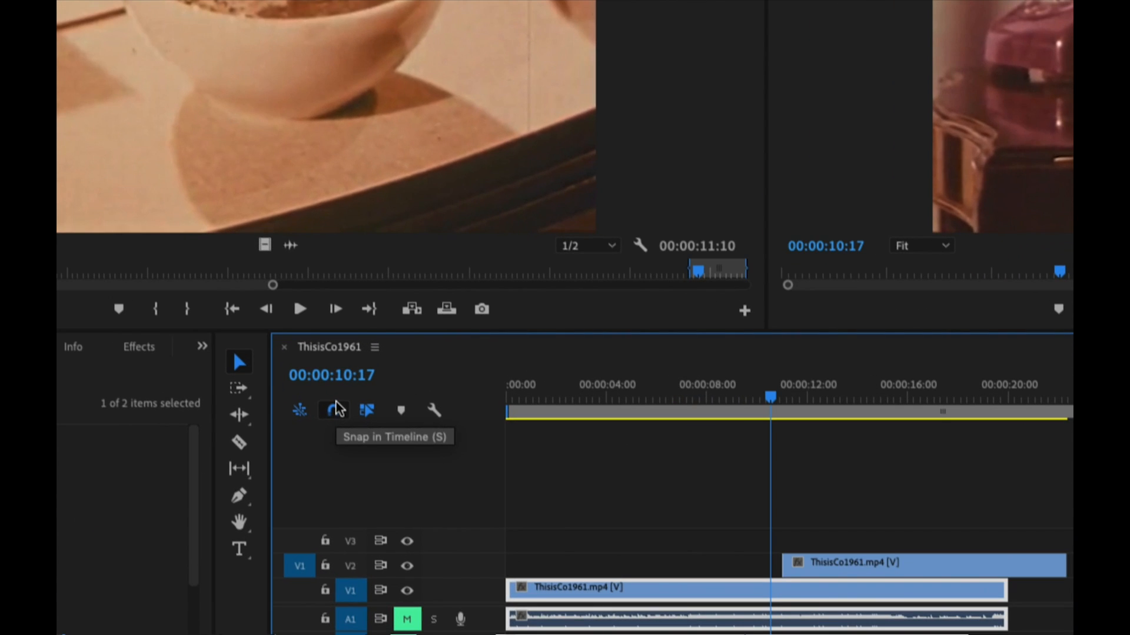
- Turn off timeline snapping and try to align the second V2 clip with the end of the first by eye
{"action": "left_click", "coordinate": [336, 410]}
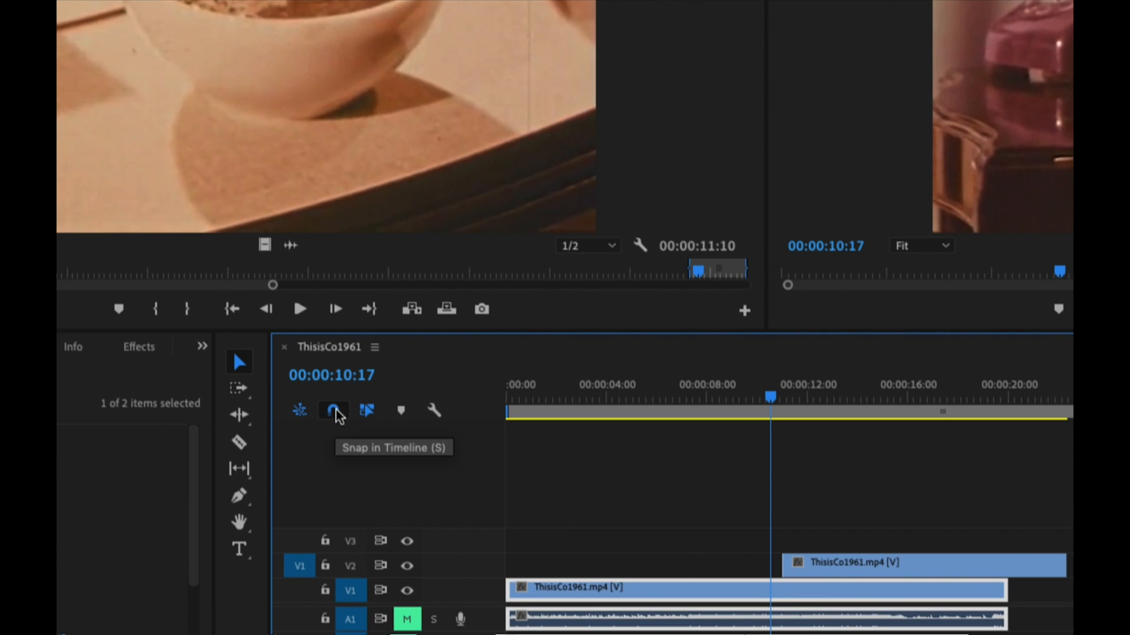
{"action": "left_click", "coordinate": [334, 414]}
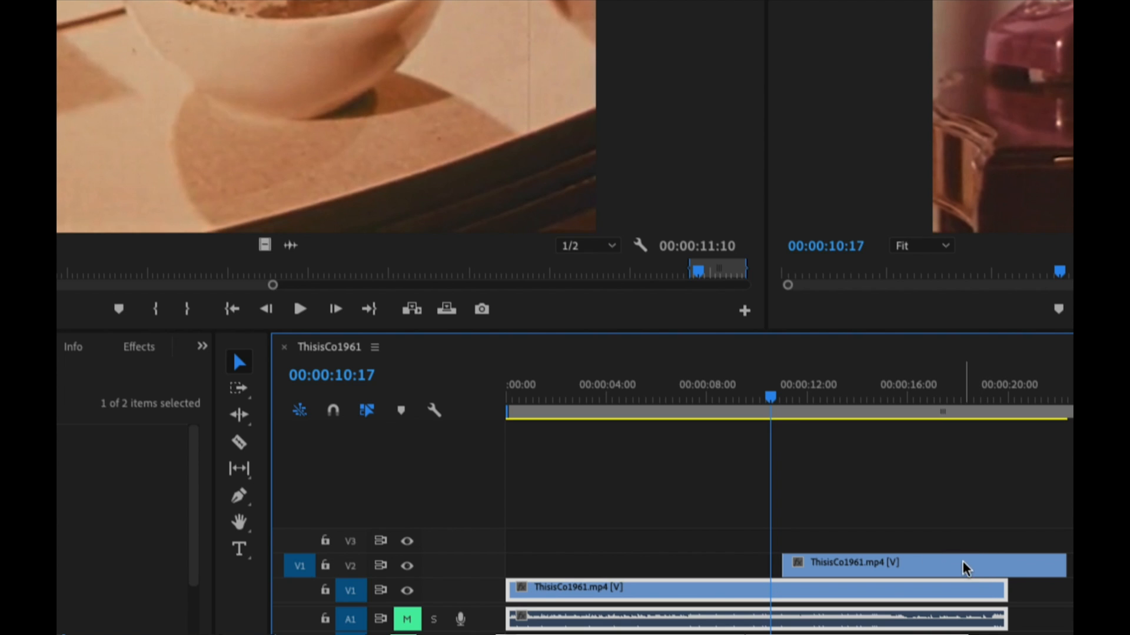
{"action": "left_click", "coordinate": [1015, 580]}
{"action": "left_click_drag", "start_coordinate": [1015, 579], "coordinate": [999, 562]}
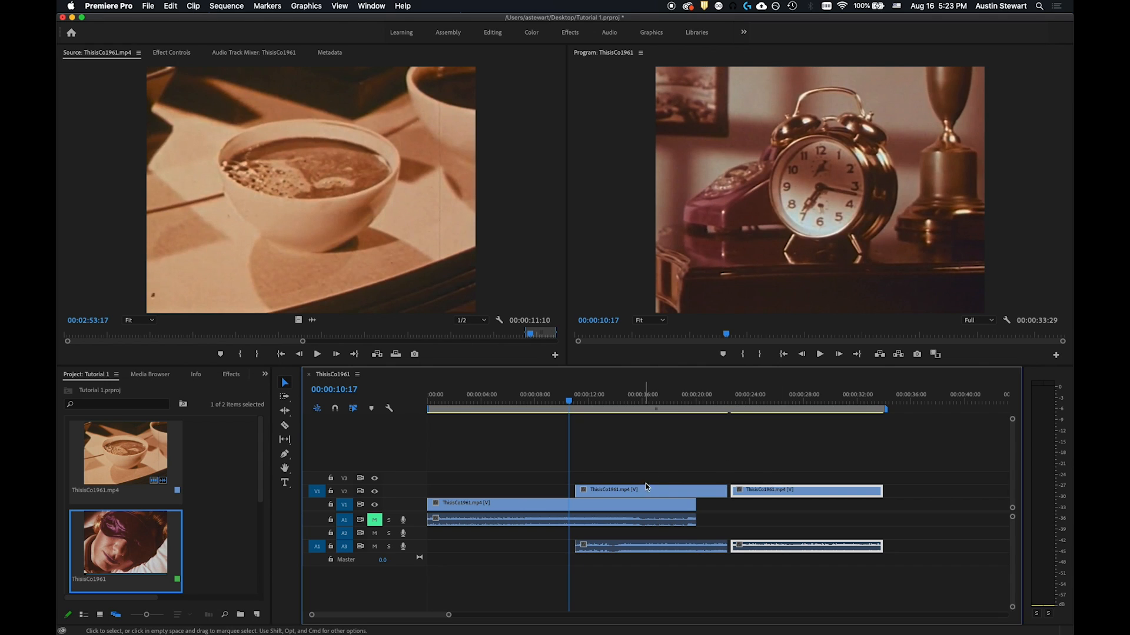
{"action": "left_click_drag", "start_coordinate": [818, 496], "coordinate": [812, 495]}
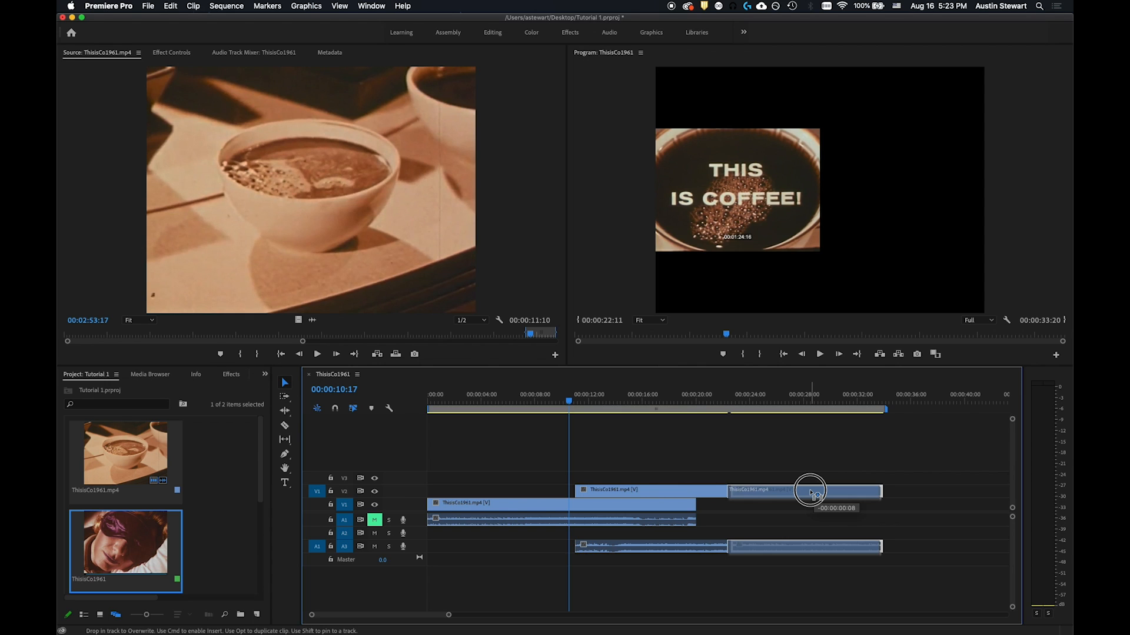
{"action": "mouse_move", "coordinate": [811, 493]}
{"action": "left_mouse_down"}
{"action": "mouse_move", "coordinate": [764, 494]}
{"action": "mouse_move", "coordinate": [812, 492]}
{"action": "left_mouse_up"}
{"action": "left_click_drag", "start_coordinate": [811, 492], "coordinate": [812, 492]}
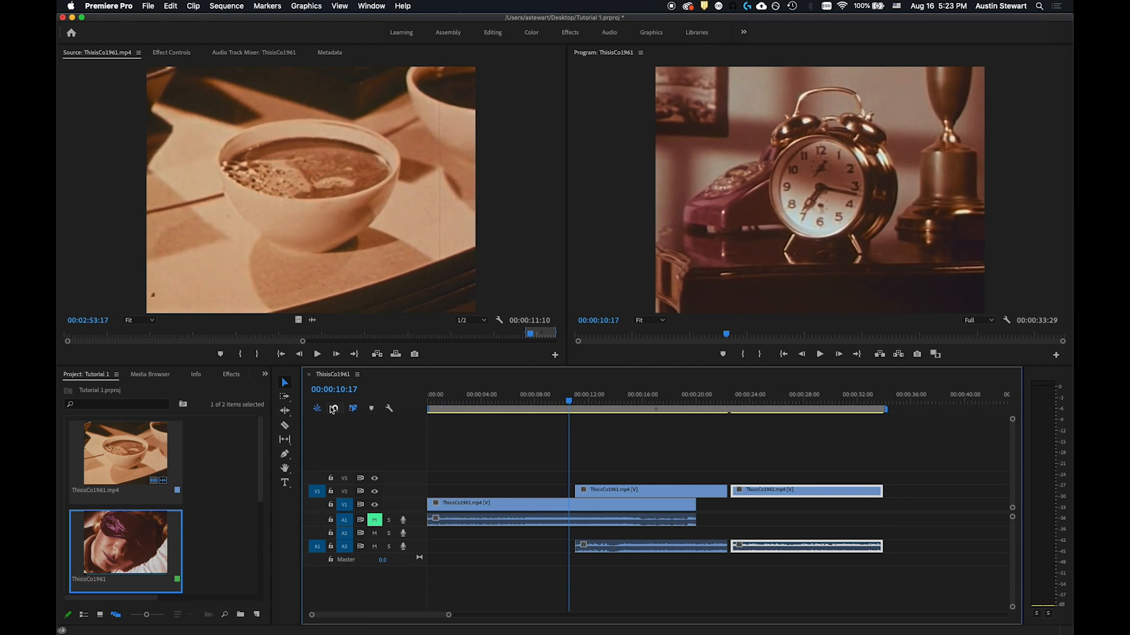
- With timeline snapping turned on, move the second V2 clip flush against the end of the first
{"action": "left_click_drag", "start_coordinate": [832, 493], "coordinate": [825, 493]}
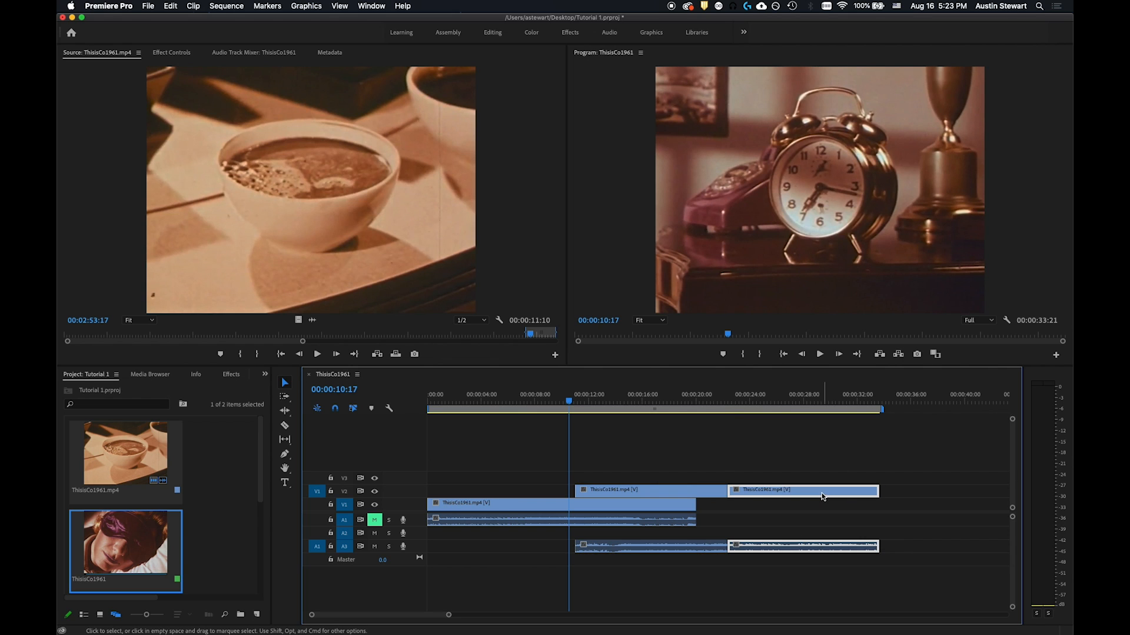
- Scrub the sequence where the first V2 clip overlaps the V1 clip, leaving the playhead at 00:00:16:11
{"action": "left_click_drag", "start_coordinate": [575, 405], "coordinate": [724, 410]}
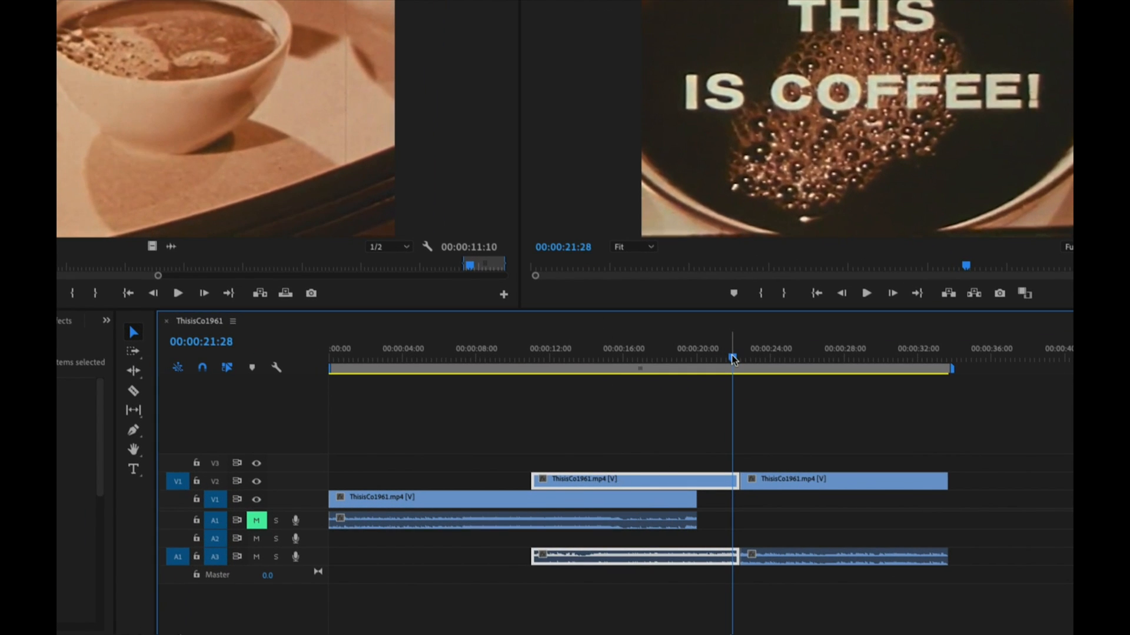
{"action": "mouse_move", "coordinate": [732, 355]}
{"action": "left_mouse_down"}
{"action": "mouse_move", "coordinate": [754, 358]}
{"action": "mouse_move", "coordinate": [710, 356]}
{"action": "left_mouse_up"}
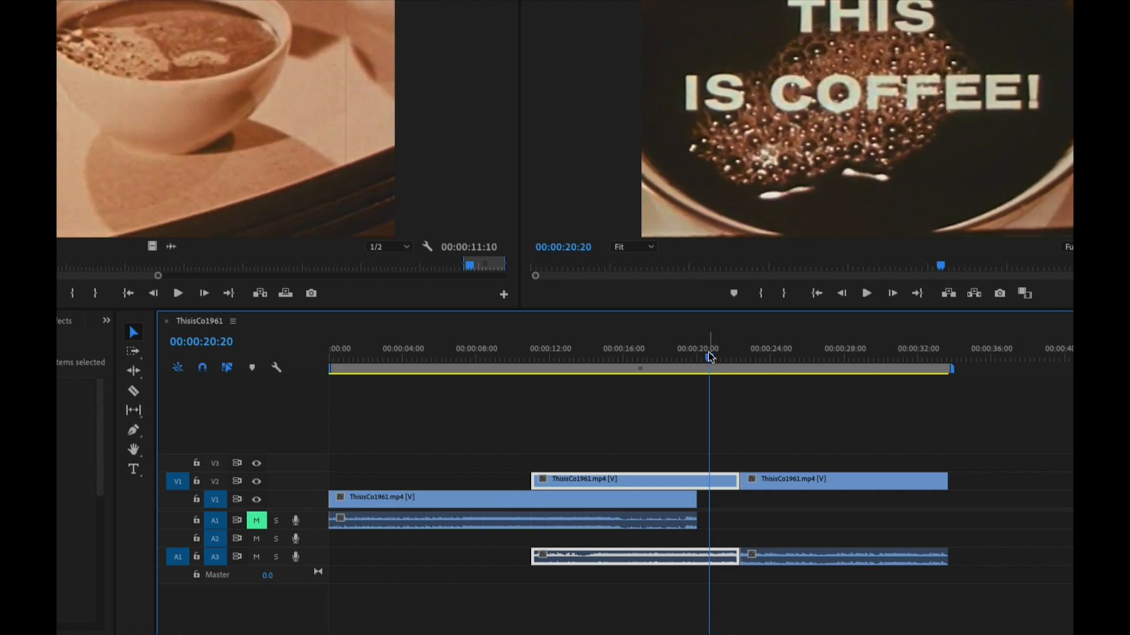
{"action": "left_click", "coordinate": [705, 356]}
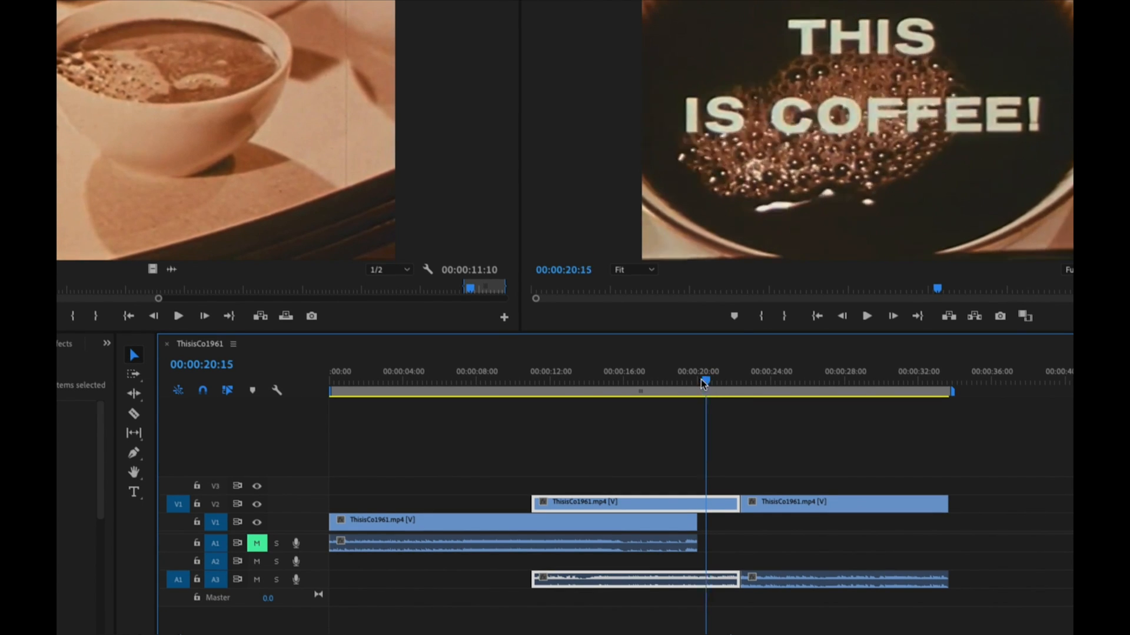
{"action": "left_click", "coordinate": [630, 382]}
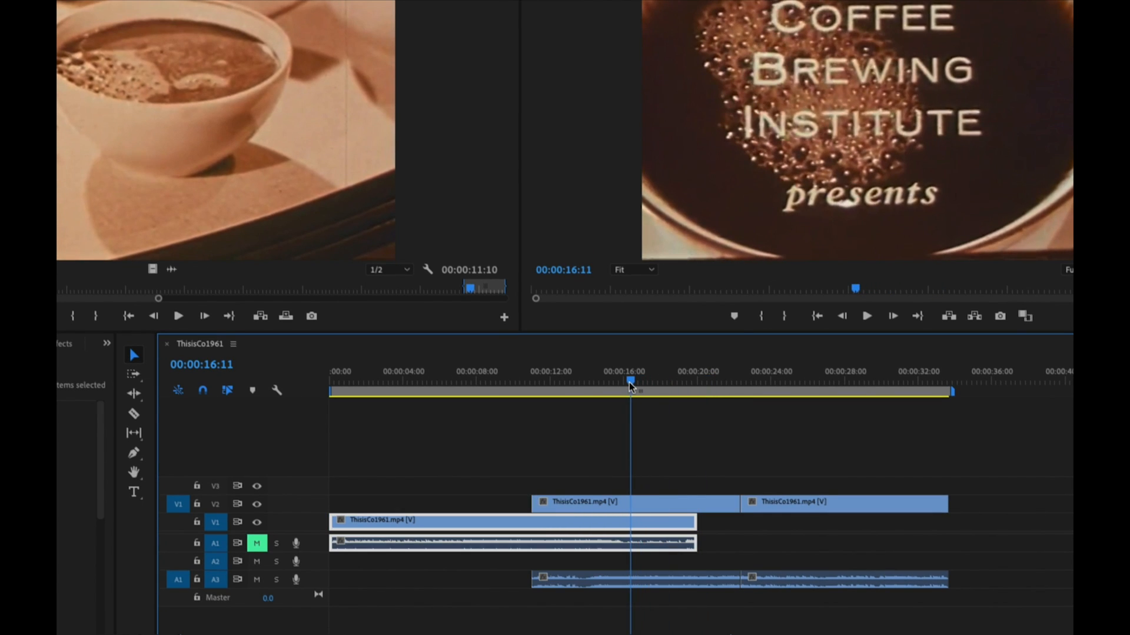
- Compare the overlapping V1 and V2 clips by hiding track V2's output and turning it back on
{"action": "left_click", "coordinate": [566, 505]}
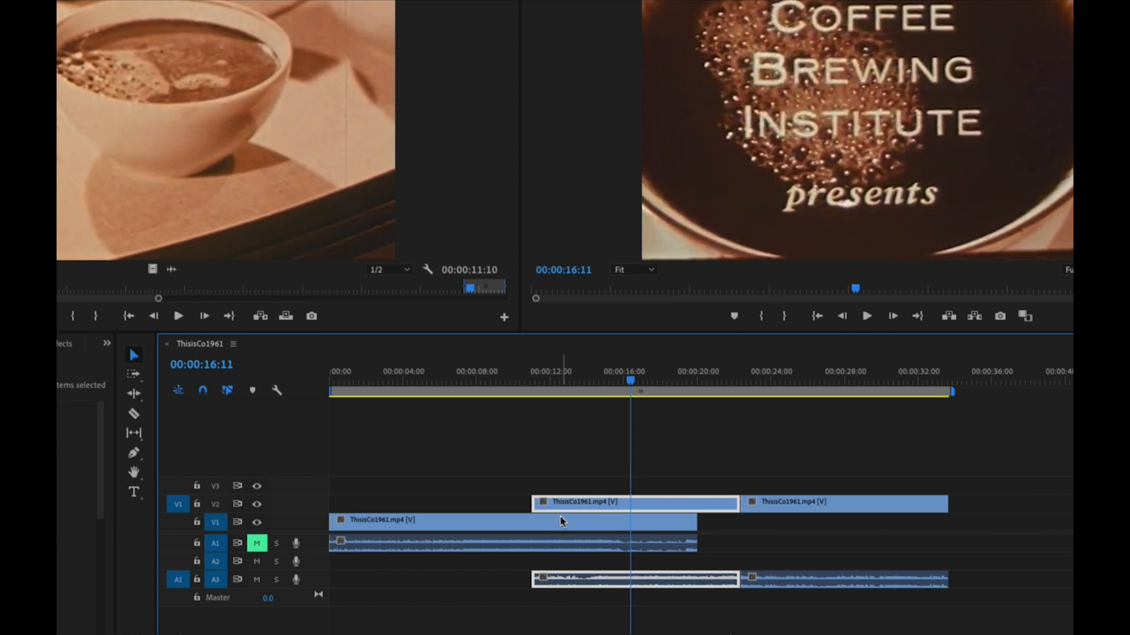
{"action": "left_click", "coordinate": [563, 523]}
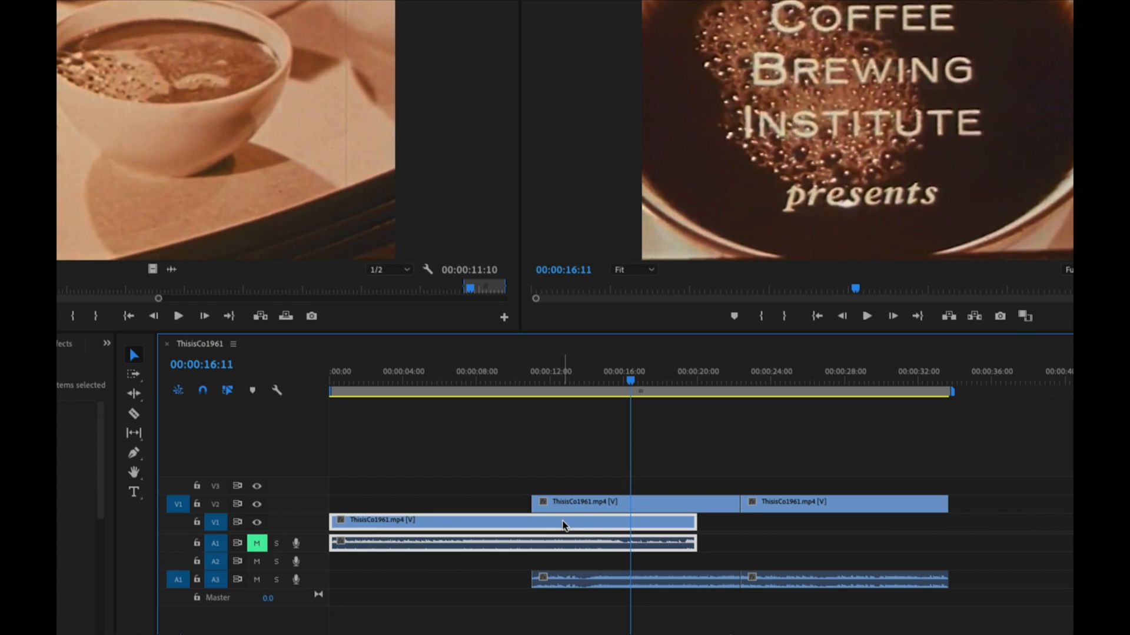
{"action": "left_click", "coordinate": [588, 506]}
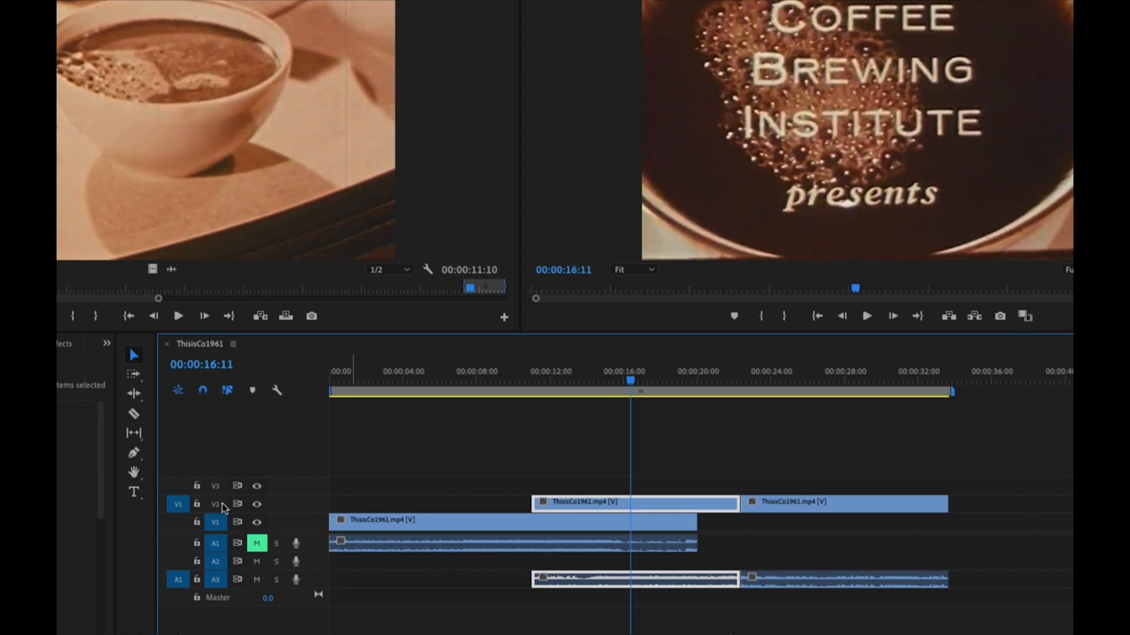
{"action": "left_click", "coordinate": [257, 505]}
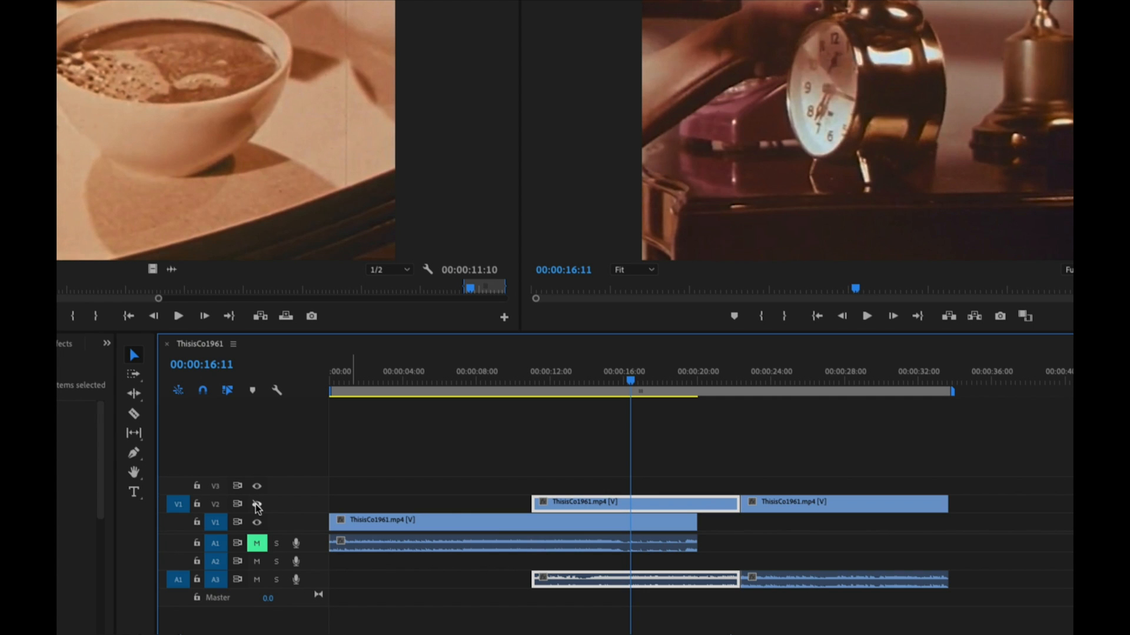
{"action": "left_click", "coordinate": [257, 505]}
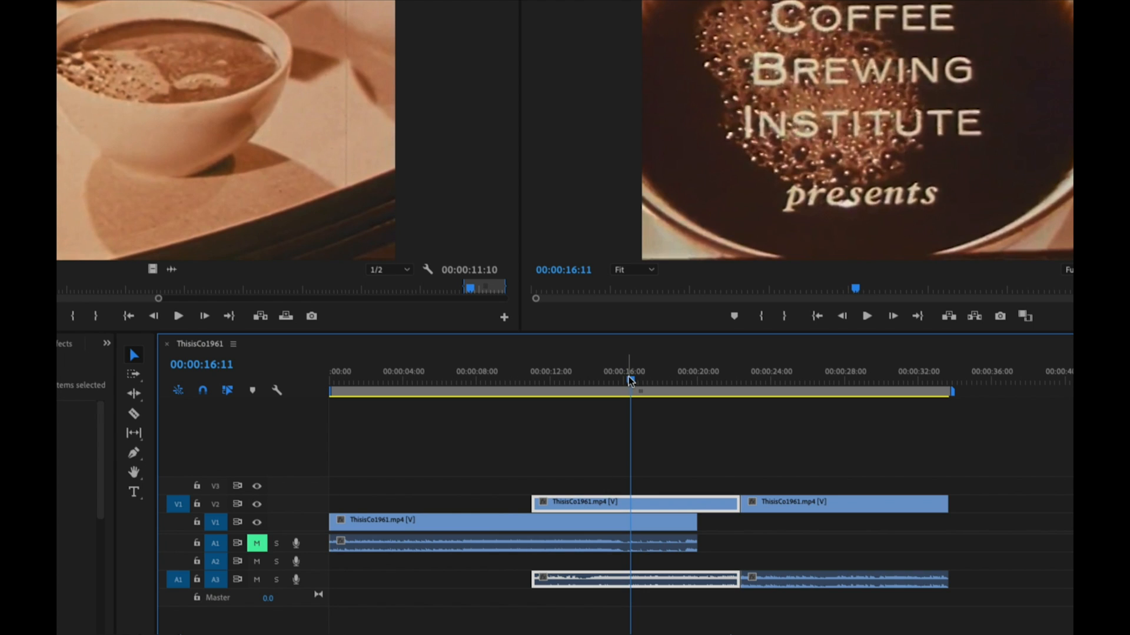
- Find the change from the coffee bowl to the man at the table and place the playhead there, at 00:00:24:14
{"action": "left_click_drag", "start_coordinate": [630, 382], "coordinate": [779, 386]}
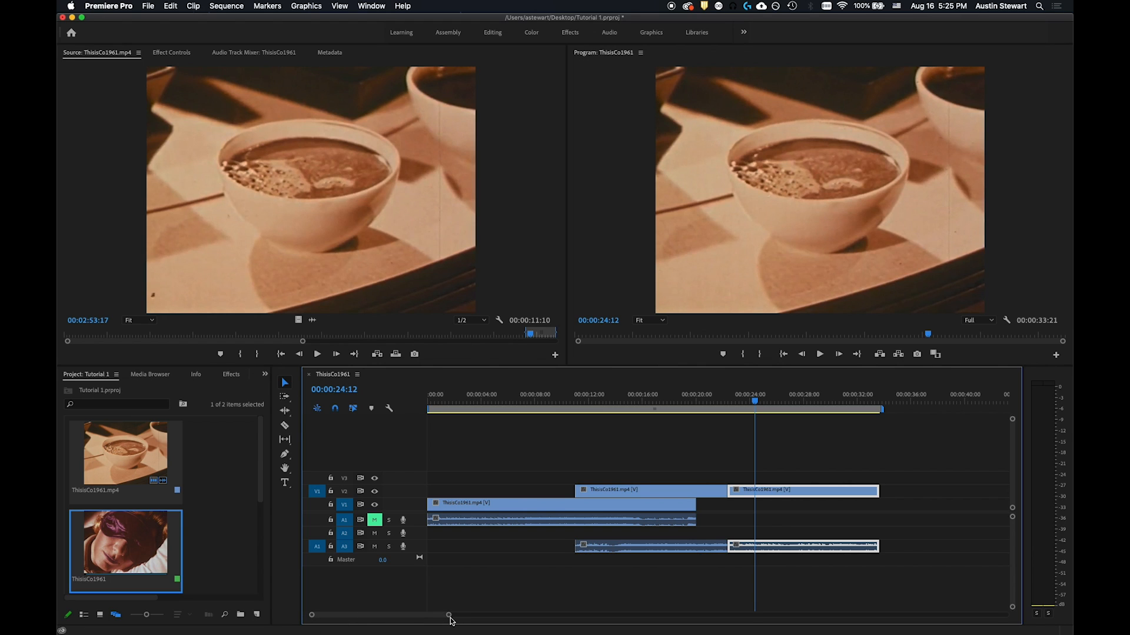
{"action": "left_click_drag", "start_coordinate": [449, 616], "coordinate": [748, 627]}
{"action": "left_click_drag", "start_coordinate": [836, 629], "coordinate": [1036, 632]}
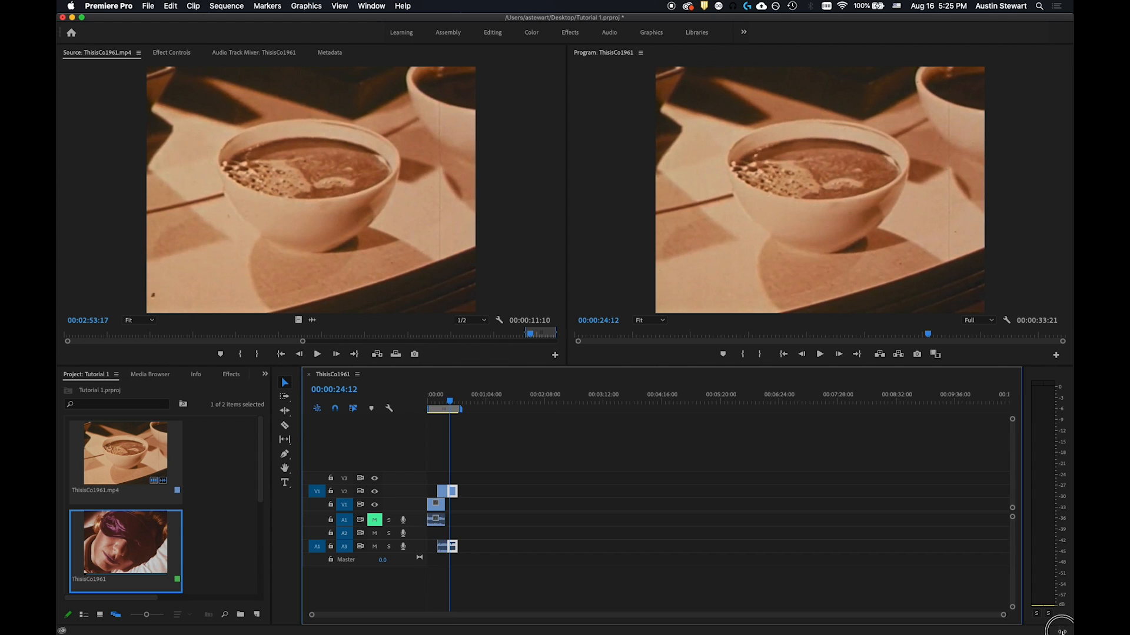
{"action": "left_click_drag", "start_coordinate": [1035, 627], "coordinate": [334, 613]}
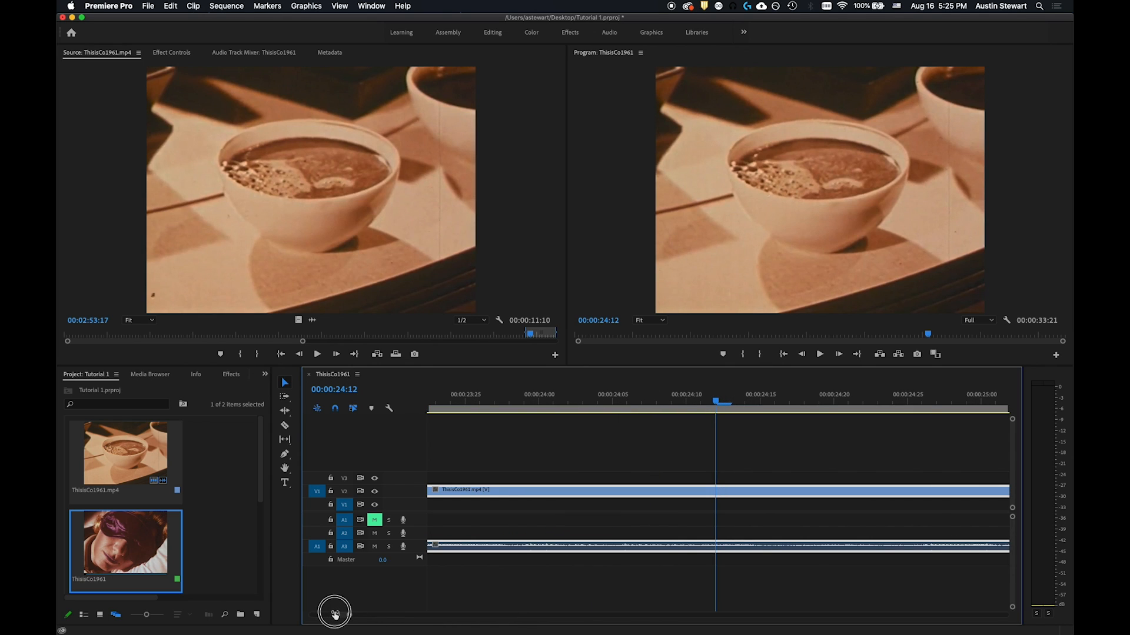
{"action": "left_click", "coordinate": [716, 401]}
{"action": "left_click_drag", "start_coordinate": [716, 400], "coordinate": [740, 405]}
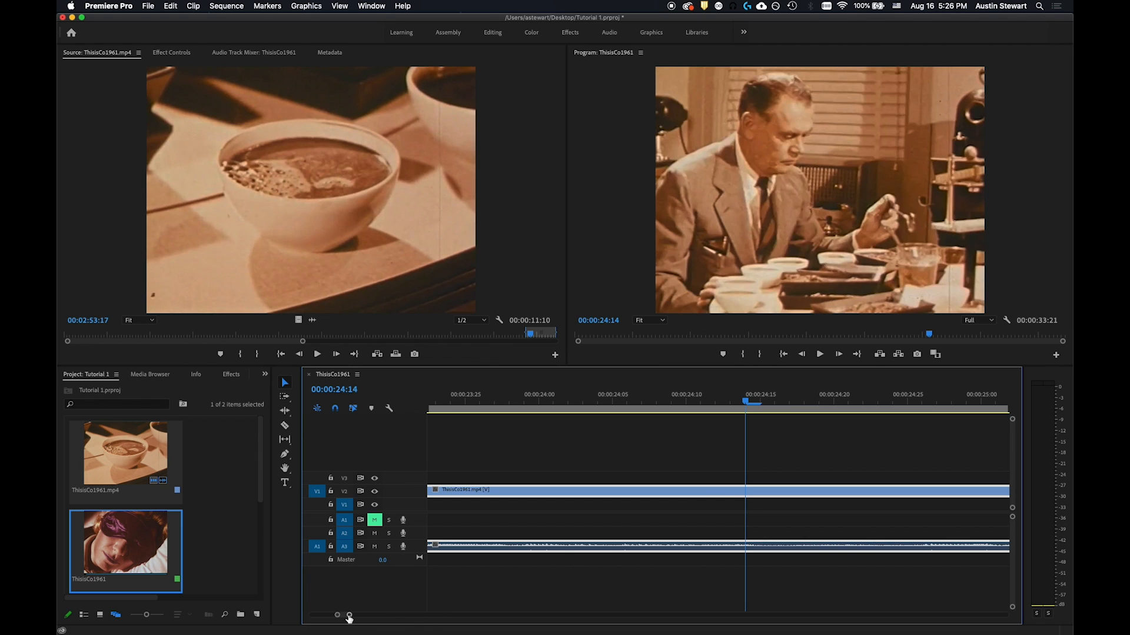
- Try trimming the start of the second V2 clip to the playhead at 00:00:24:14, and undo the trim
{"action": "left_click_drag", "start_coordinate": [347, 615], "coordinate": [361, 618]}
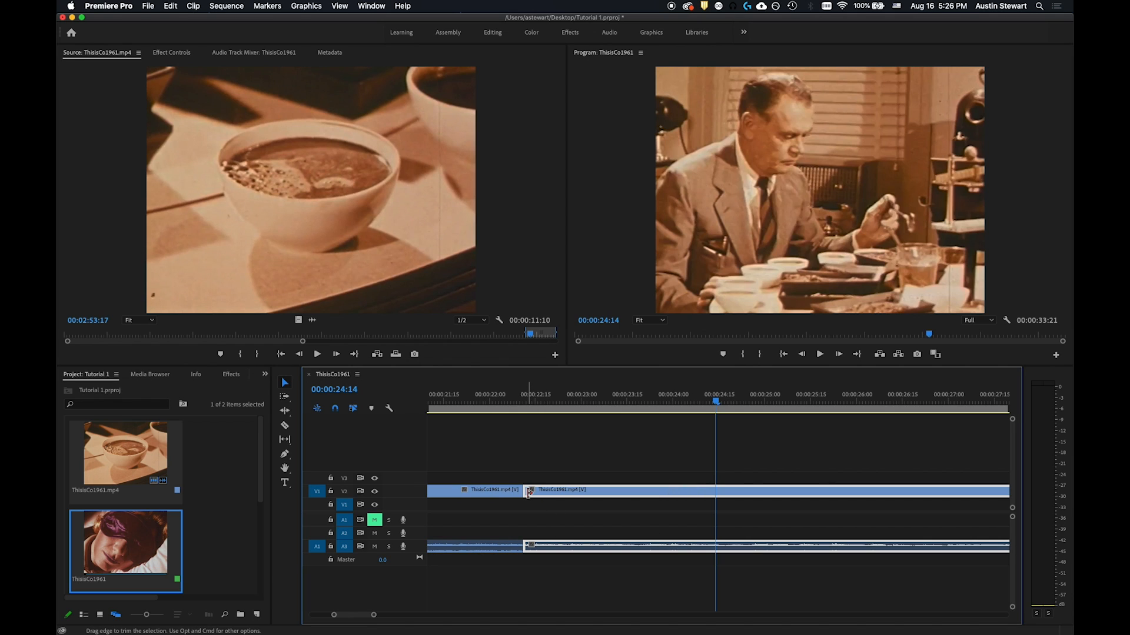
{"action": "left_click_drag", "start_coordinate": [525, 491], "coordinate": [718, 502]}
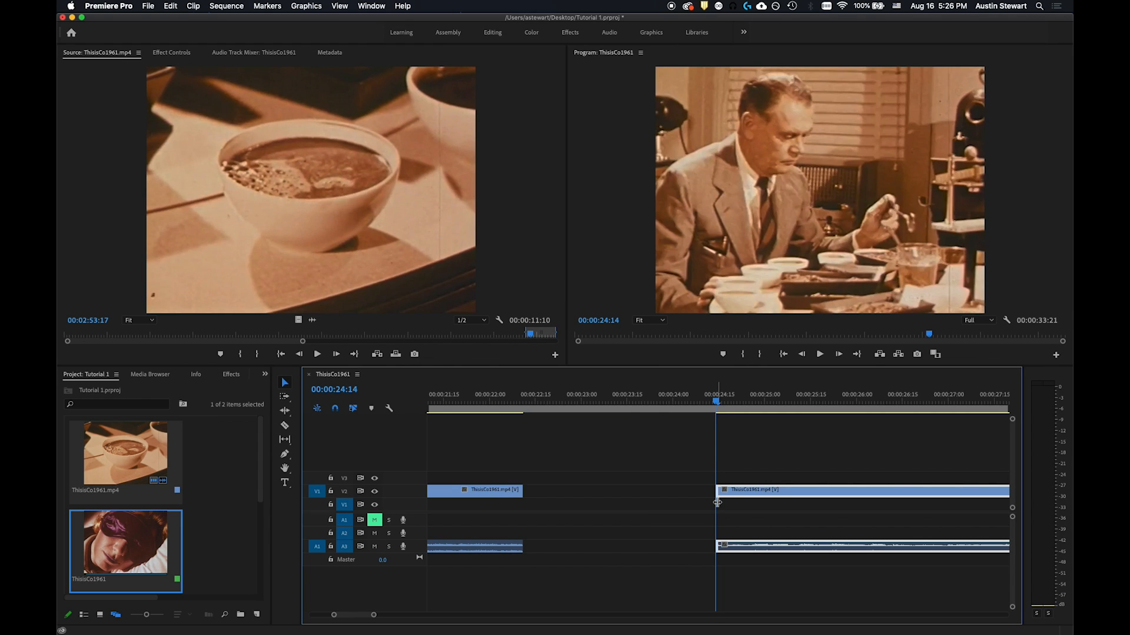
{"action": "key", "text": "super+z"}
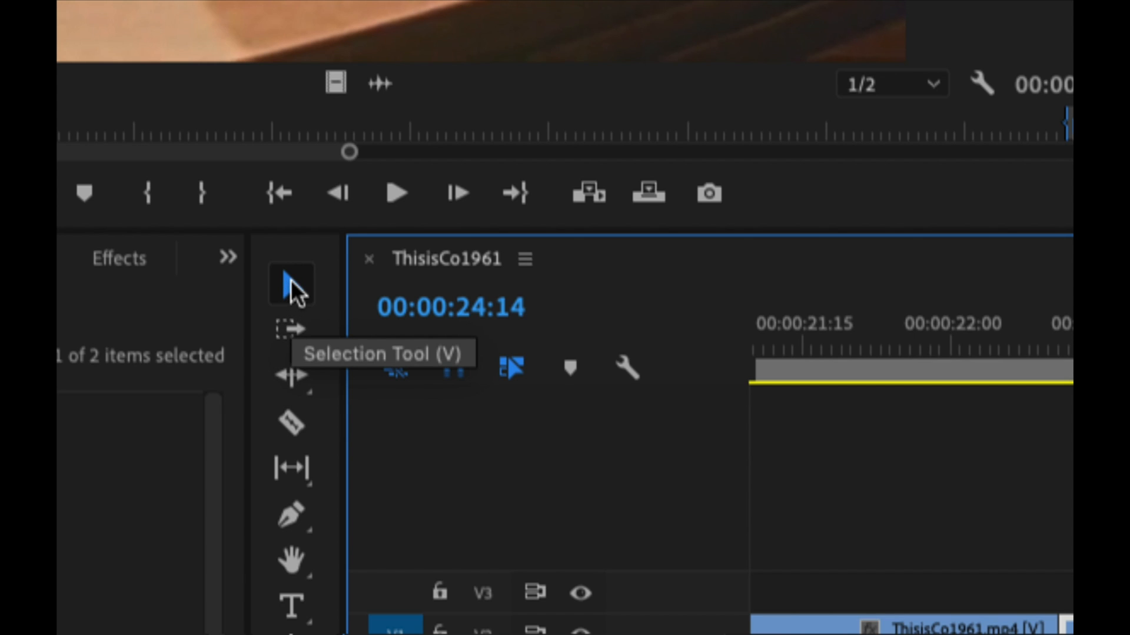
- Cut the second V2 clip and its linked audio at the 00:00:24:14 playhead with the Razor tool
{"action": "left_click", "coordinate": [295, 375]}
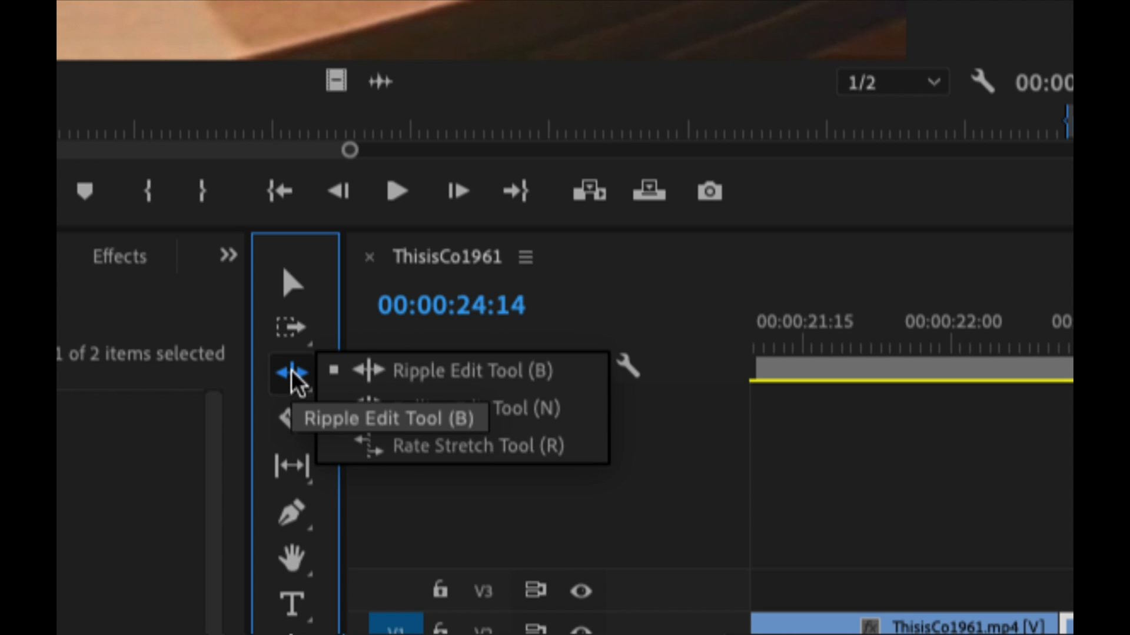
{"action": "left_click", "coordinate": [262, 365]}
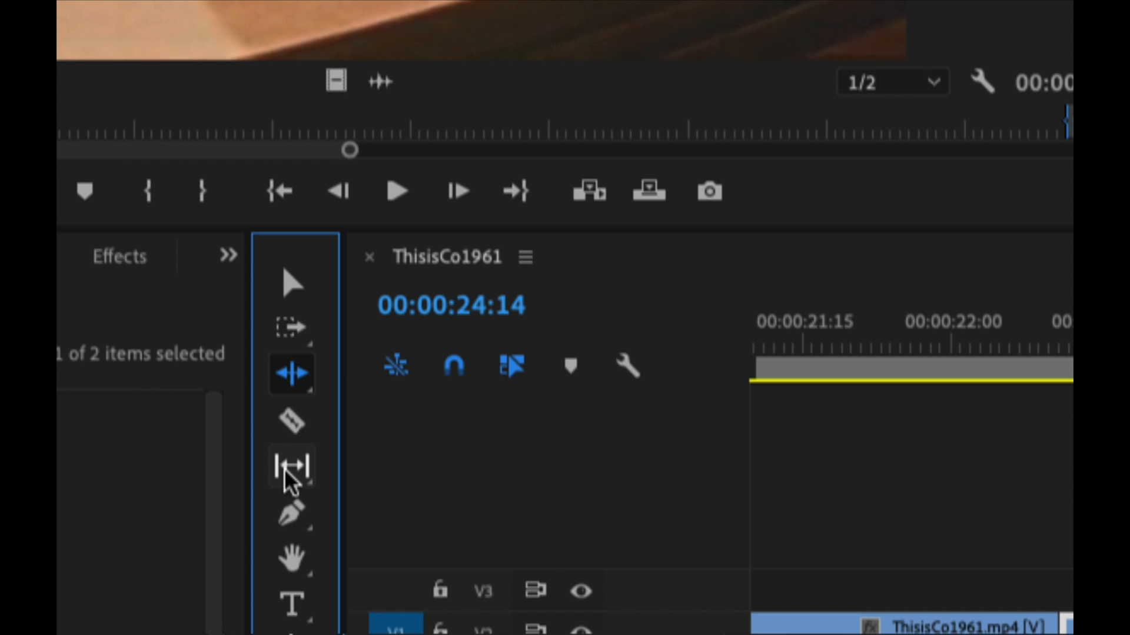
{"action": "left_click", "coordinate": [288, 419]}
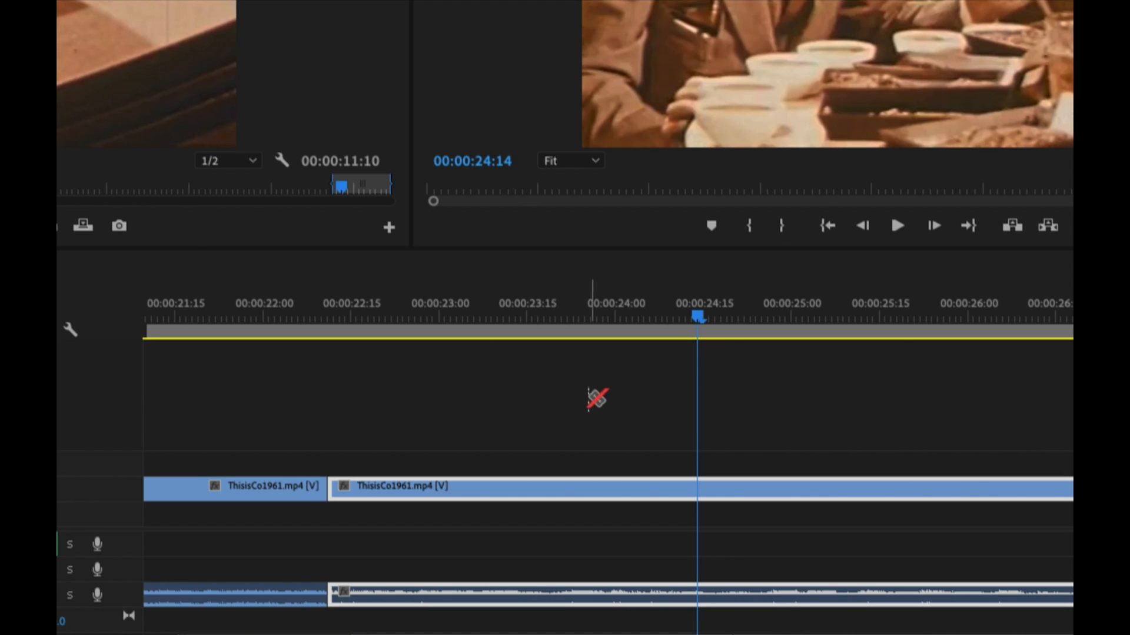
{"action": "key", "text": "v"}
{"action": "key", "text": "c"}
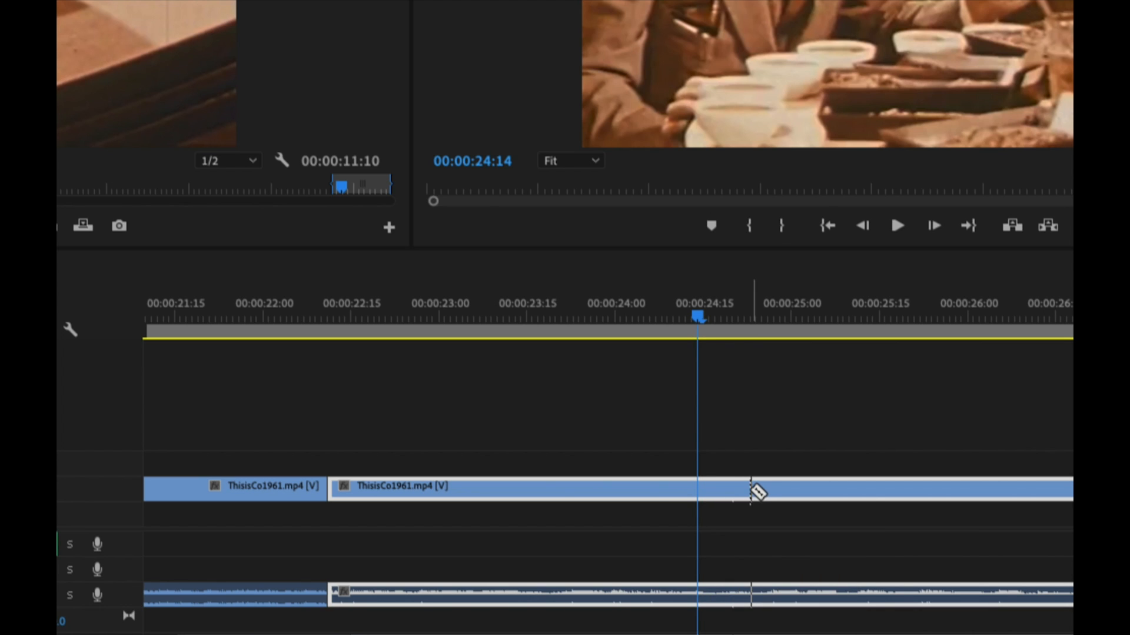
{"action": "left_click", "coordinate": [705, 486]}
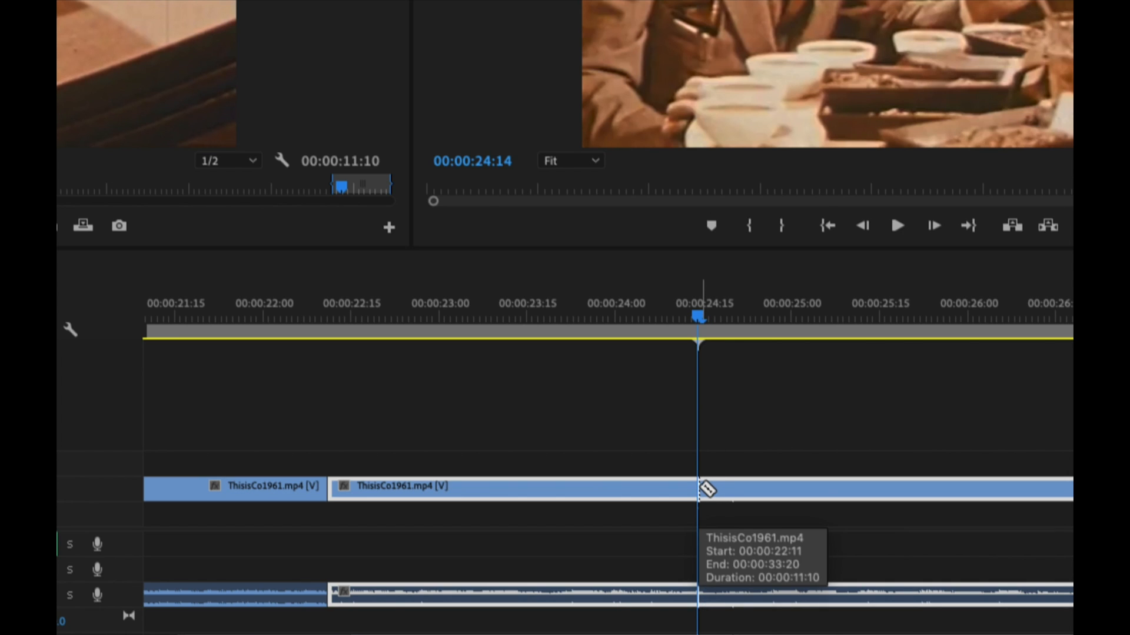
{"action": "left_click", "coordinate": [700, 489]}
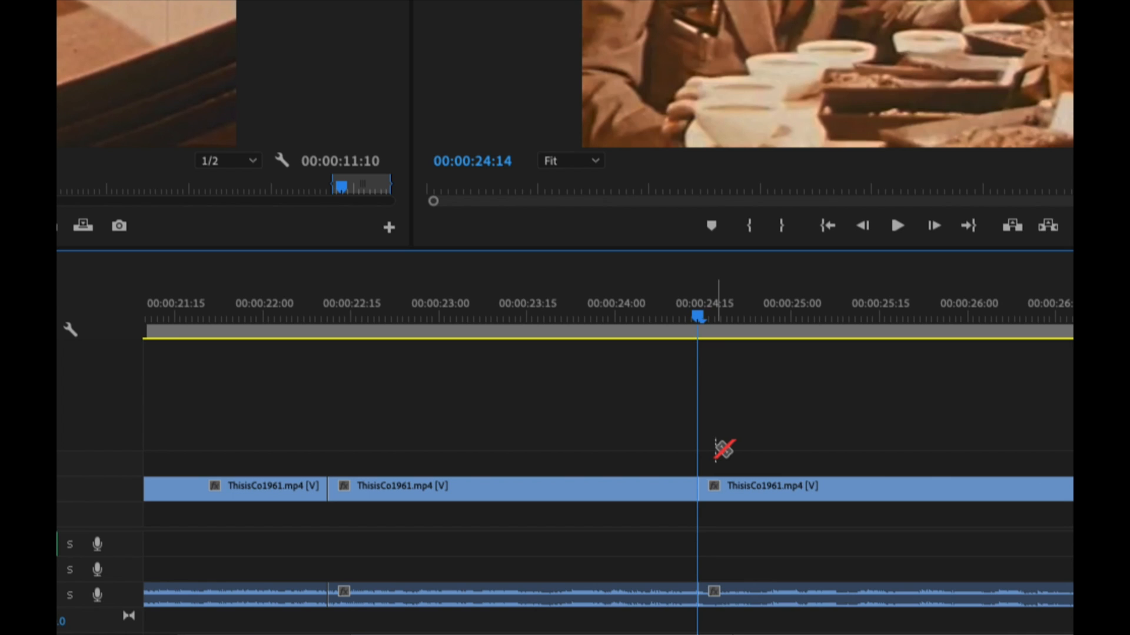
- With the Selection tool, select the pieces on either side of the new cut in turn to check they are separate
{"action": "key", "text": "v"}
{"action": "left_click", "coordinate": [588, 497]}
{"action": "left_click", "coordinate": [789, 499]}
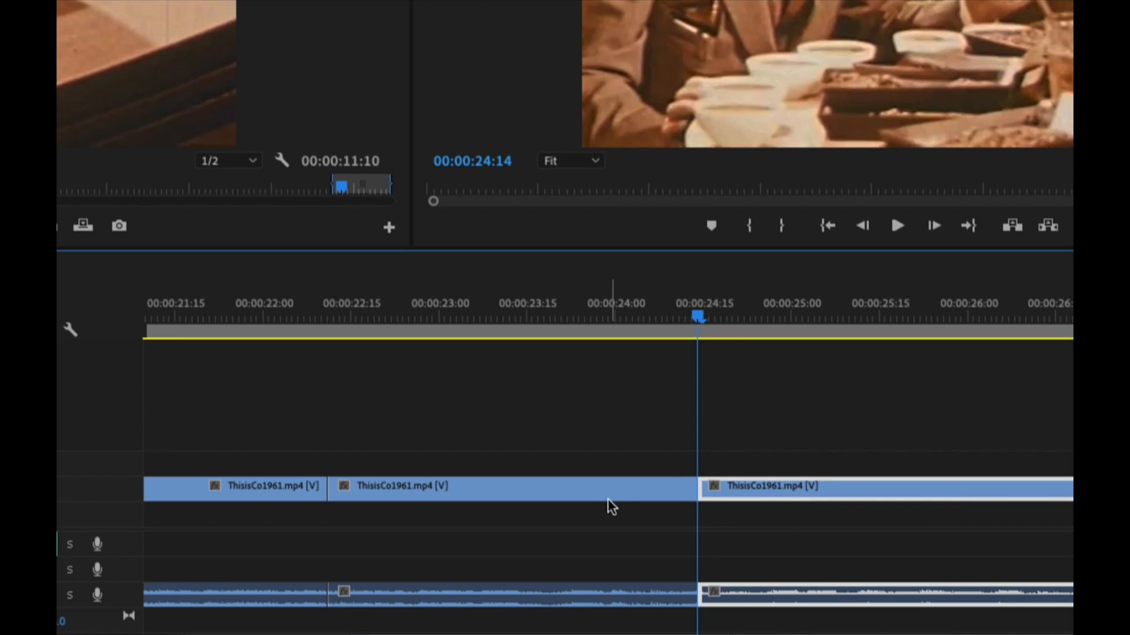
{"action": "left_click", "coordinate": [601, 497]}
{"action": "left_click", "coordinate": [823, 489]}
{"action": "left_click", "coordinate": [573, 493]}
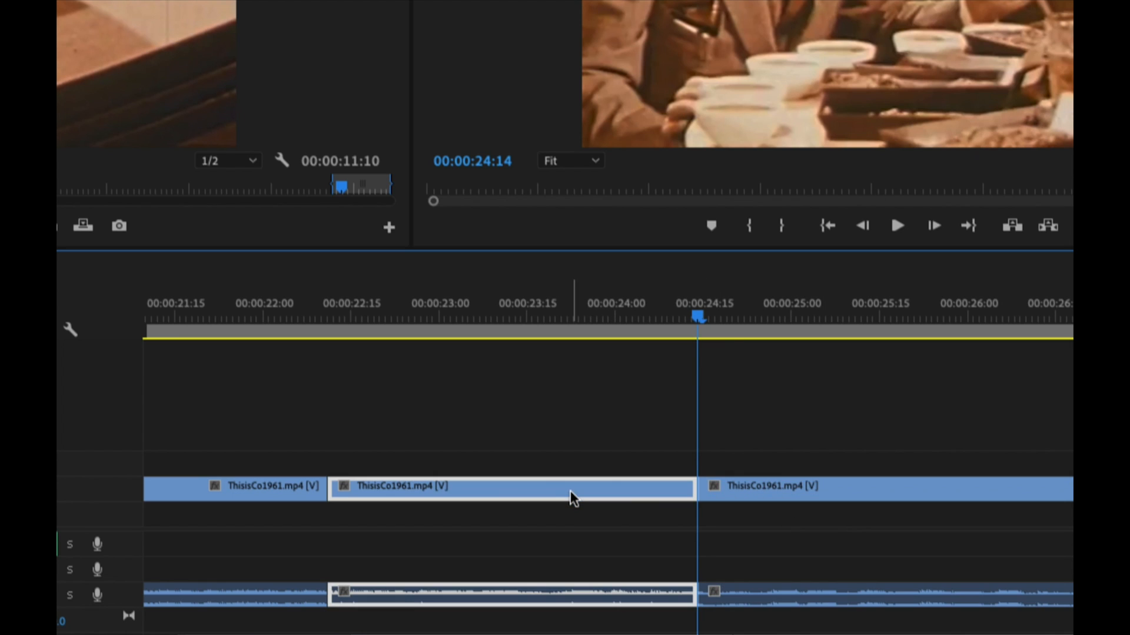
{"action": "left_click", "coordinate": [856, 486]}
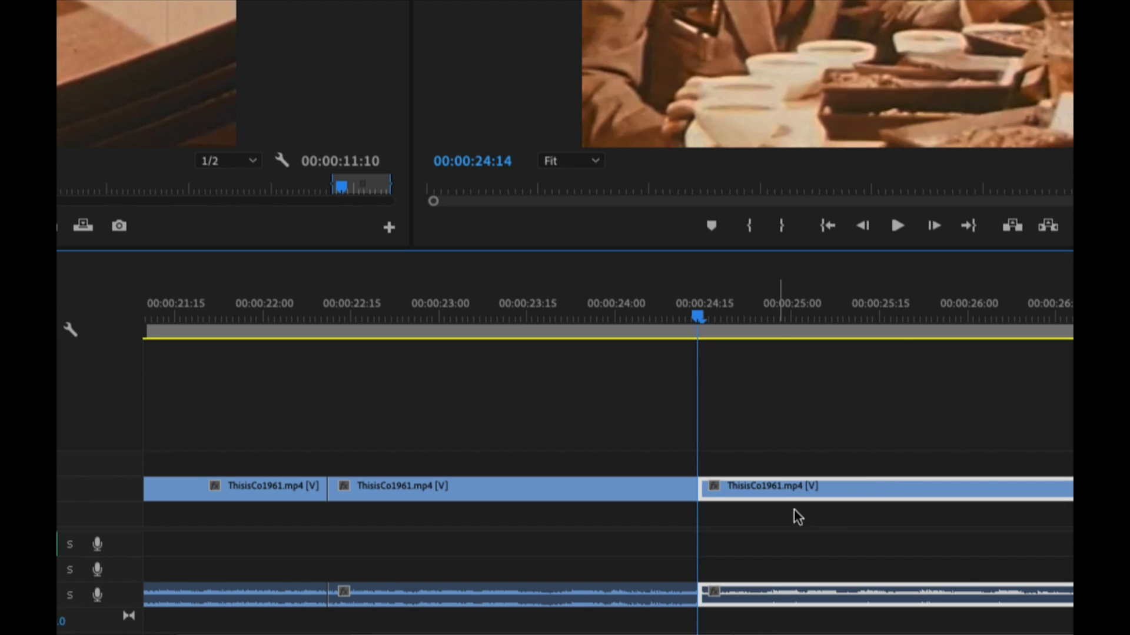
{"action": "left_click", "coordinate": [515, 489]}
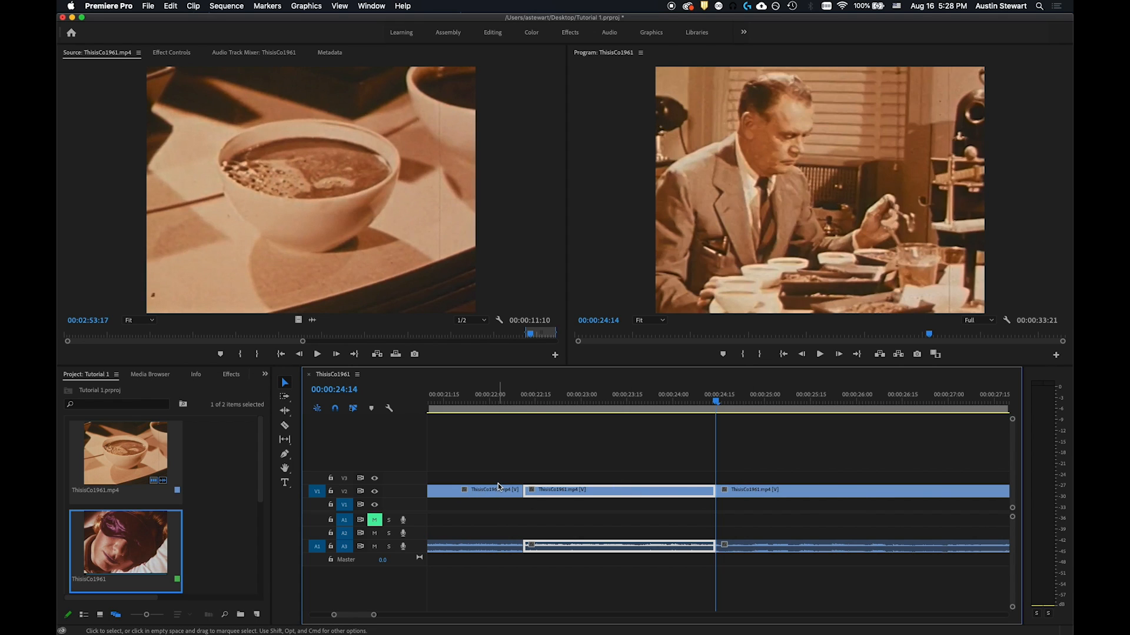
- Scrub back to the title shot at 00:00:17:11 with the whole sequence in view
{"action": "left_click", "coordinate": [374, 615]}
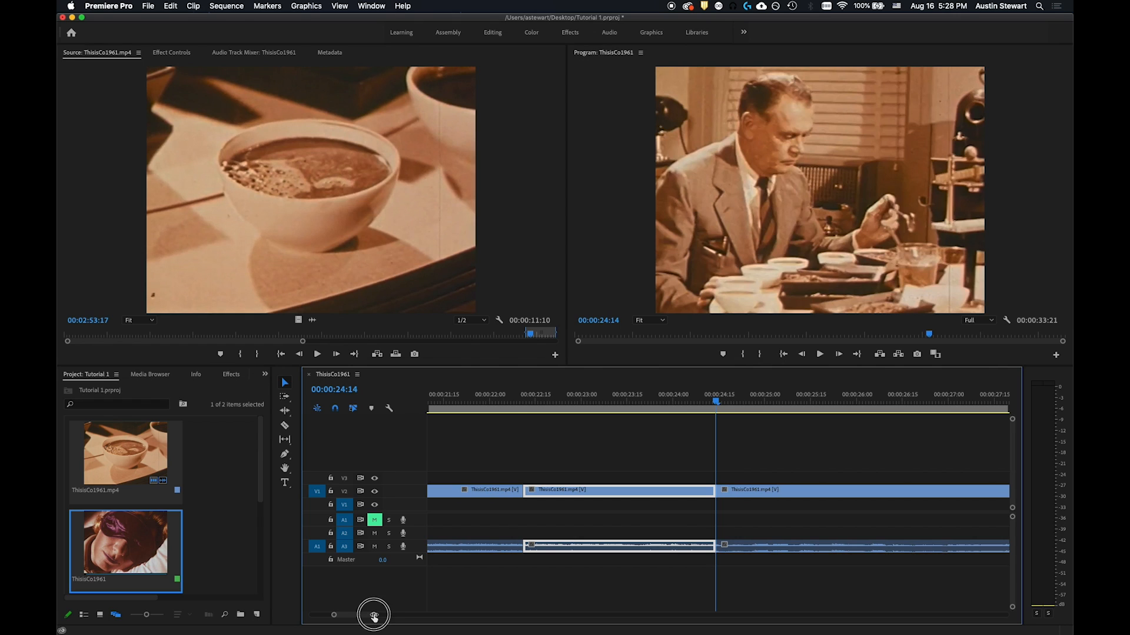
{"action": "left_click_drag", "start_coordinate": [374, 616], "coordinate": [382, 616]}
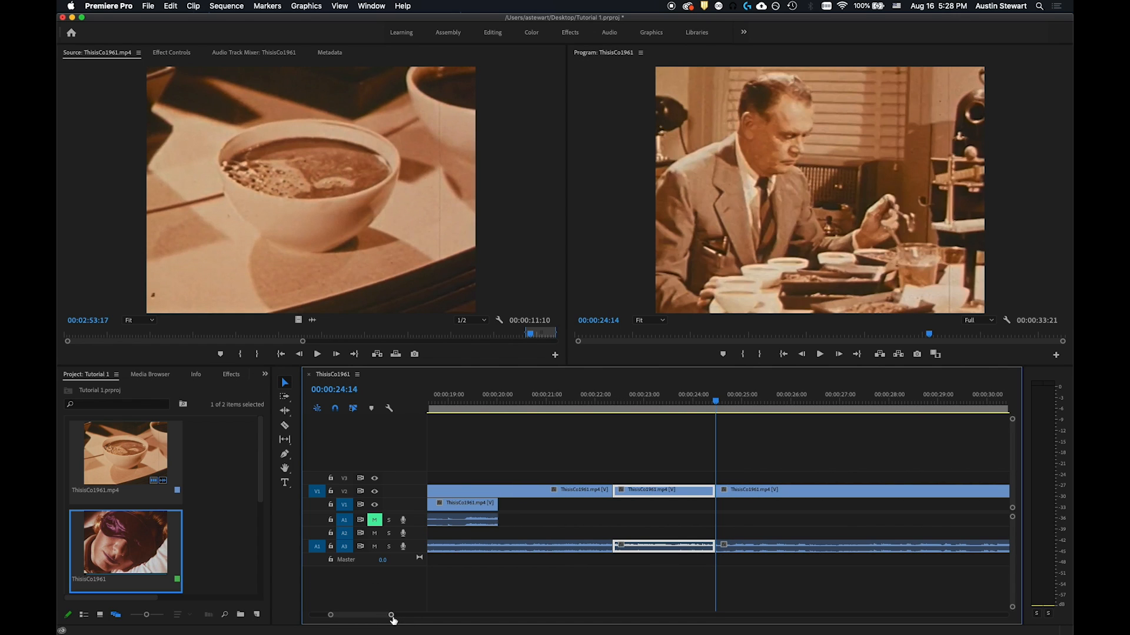
{"action": "left_click_drag", "start_coordinate": [392, 616], "coordinate": [318, 617]}
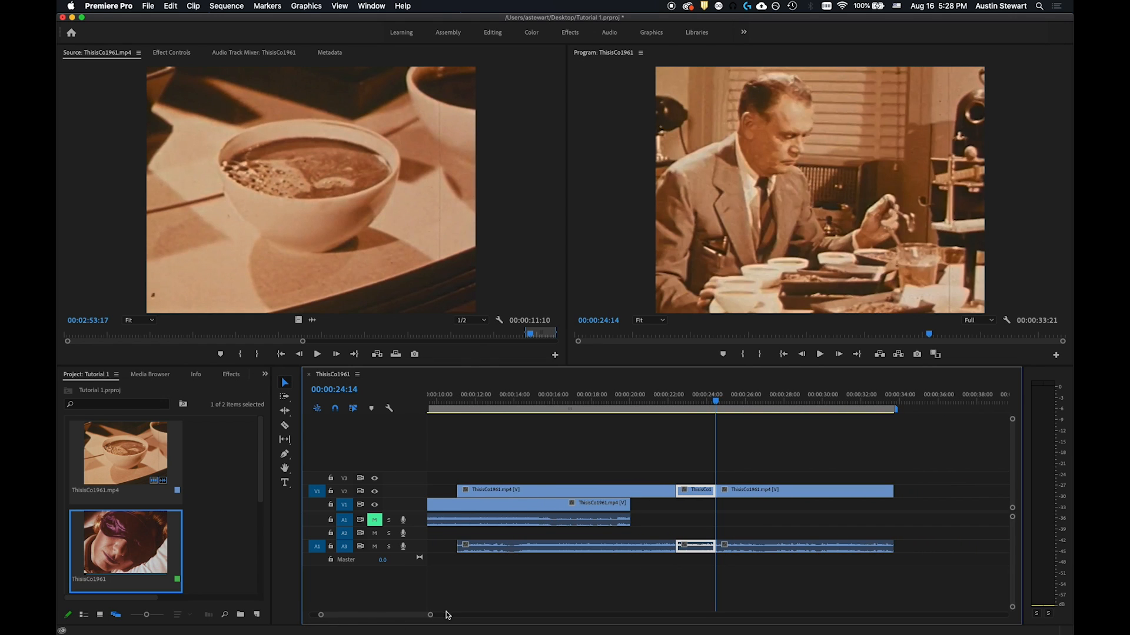
{"action": "left_click_drag", "start_coordinate": [429, 618], "coordinate": [443, 615]}
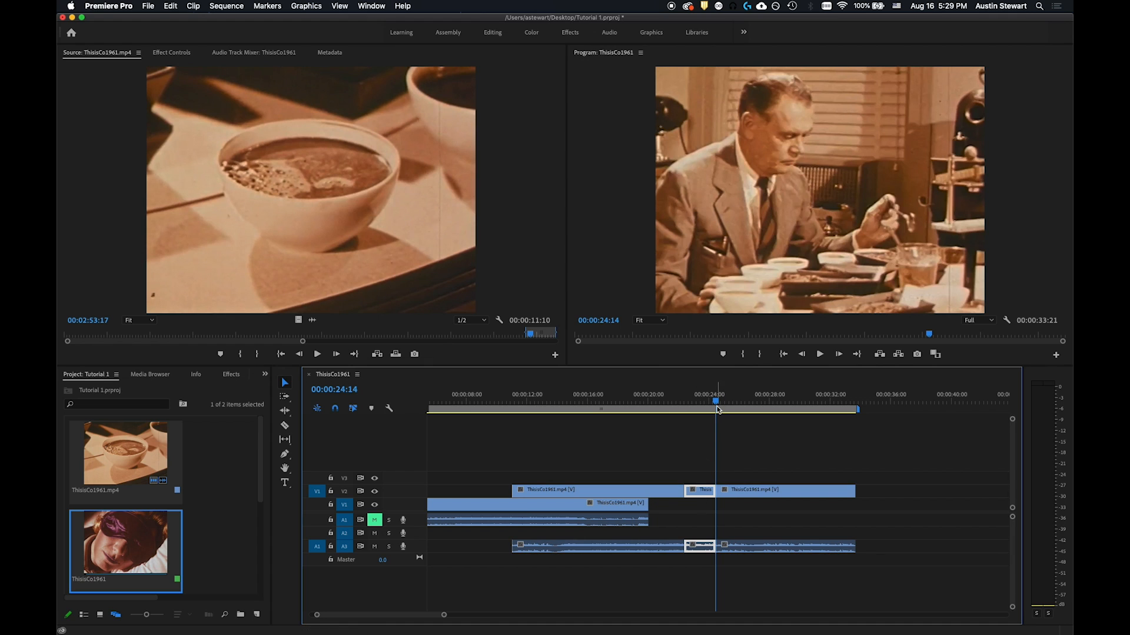
{"action": "left_click_drag", "start_coordinate": [716, 407], "coordinate": [608, 406]}
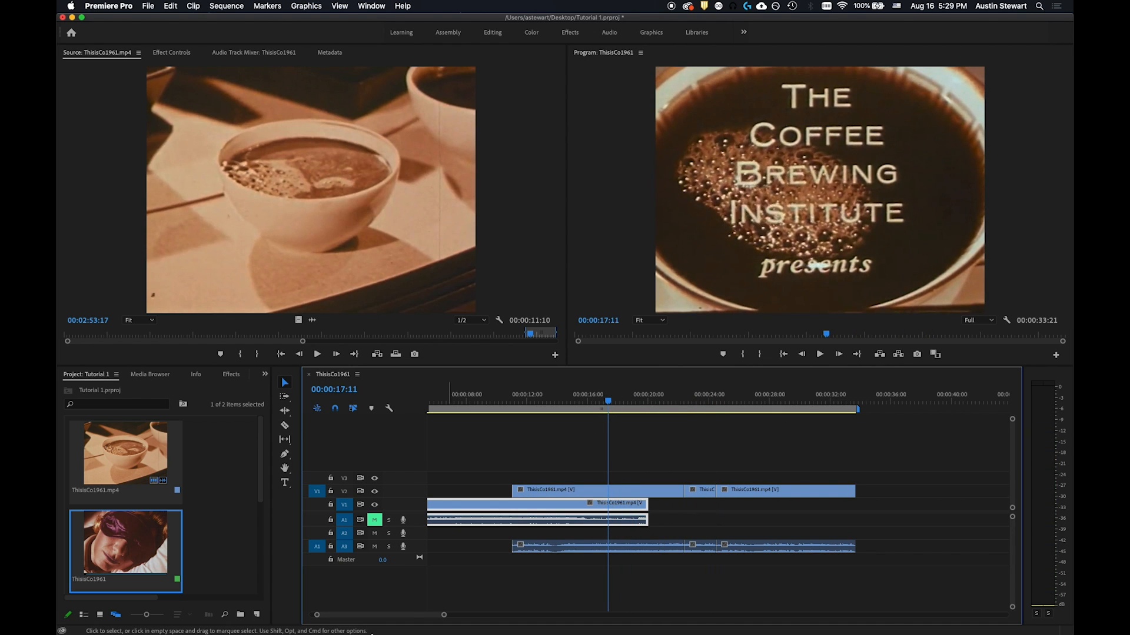
{"action": "mouse_move", "coordinate": [447, 615]}
{"action": "left_mouse_down"}
{"action": "mouse_move", "coordinate": [391, 610]}
{"action": "mouse_move", "coordinate": [460, 615]}
{"action": "left_mouse_up"}
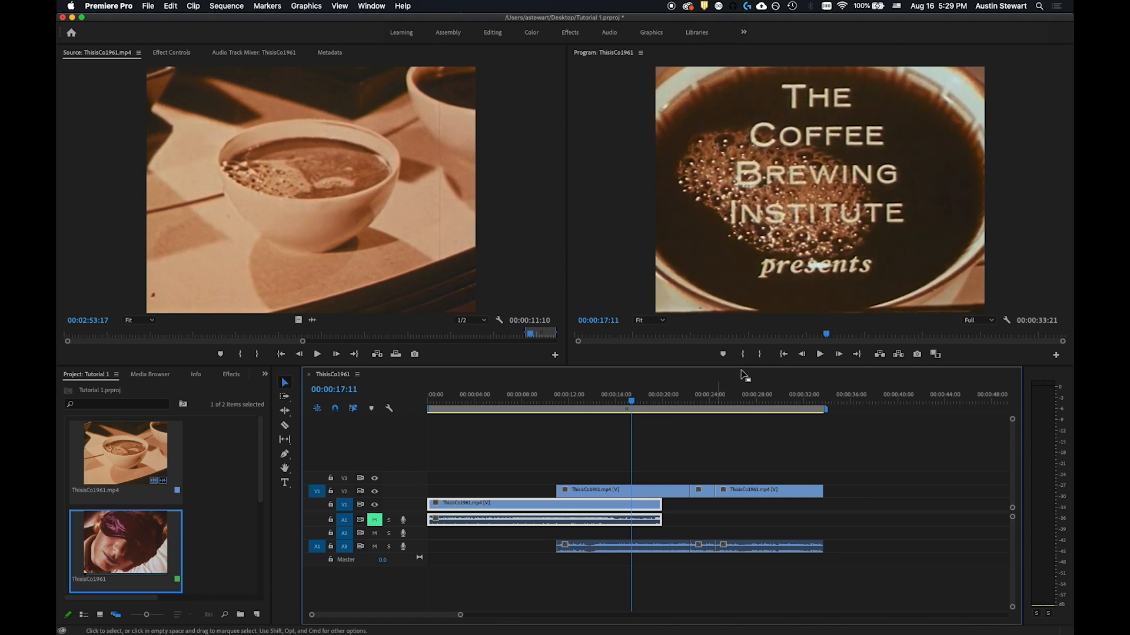
- Place the playhead at 00:00:23:18 and move the short coffee bowl piece on V2 past the last clip, starting at about 00:00:37:00
{"action": "left_click", "coordinate": [705, 400]}
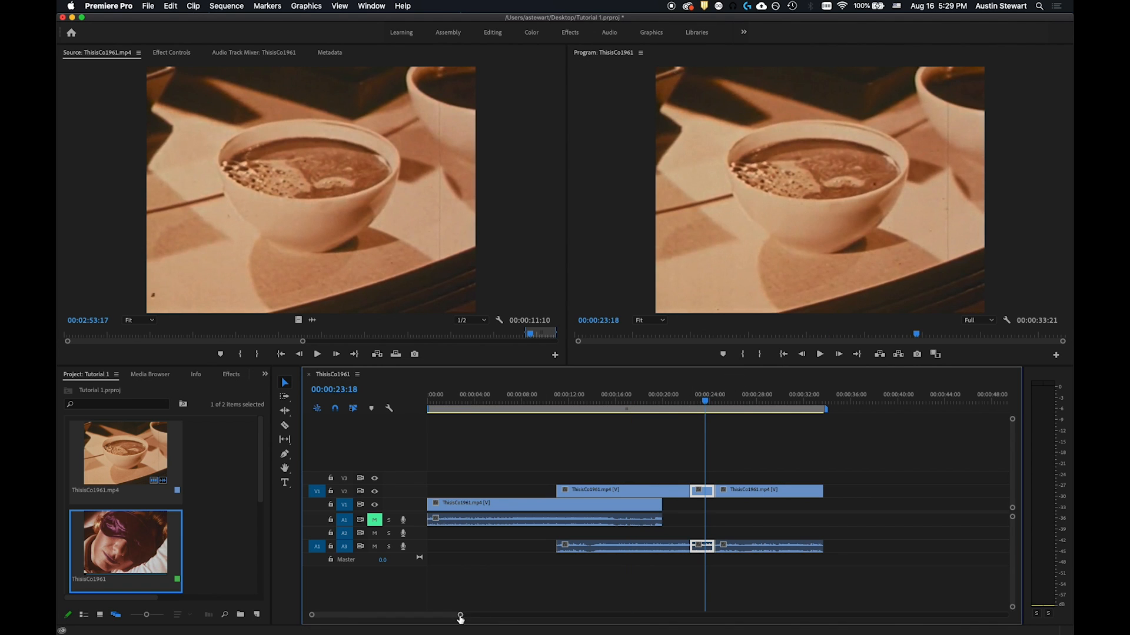
{"action": "mouse_move", "coordinate": [460, 614]}
{"action": "left_mouse_down"}
{"action": "mouse_move", "coordinate": [404, 606]}
{"action": "mouse_move", "coordinate": [460, 609]}
{"action": "left_mouse_up"}
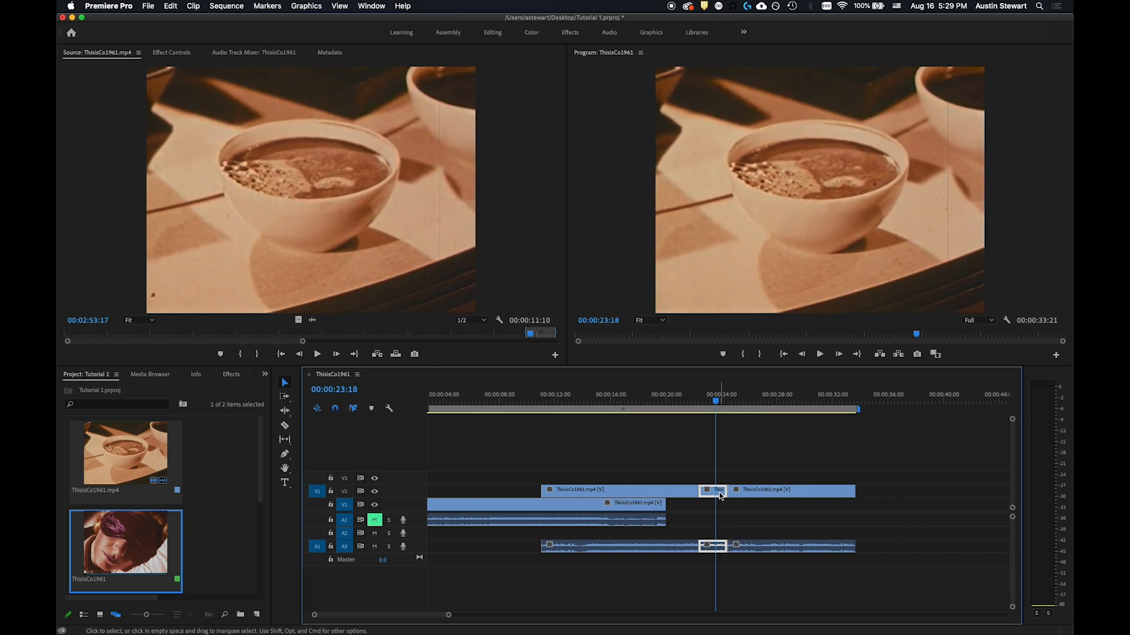
{"action": "left_click_drag", "start_coordinate": [719, 492], "coordinate": [925, 498]}
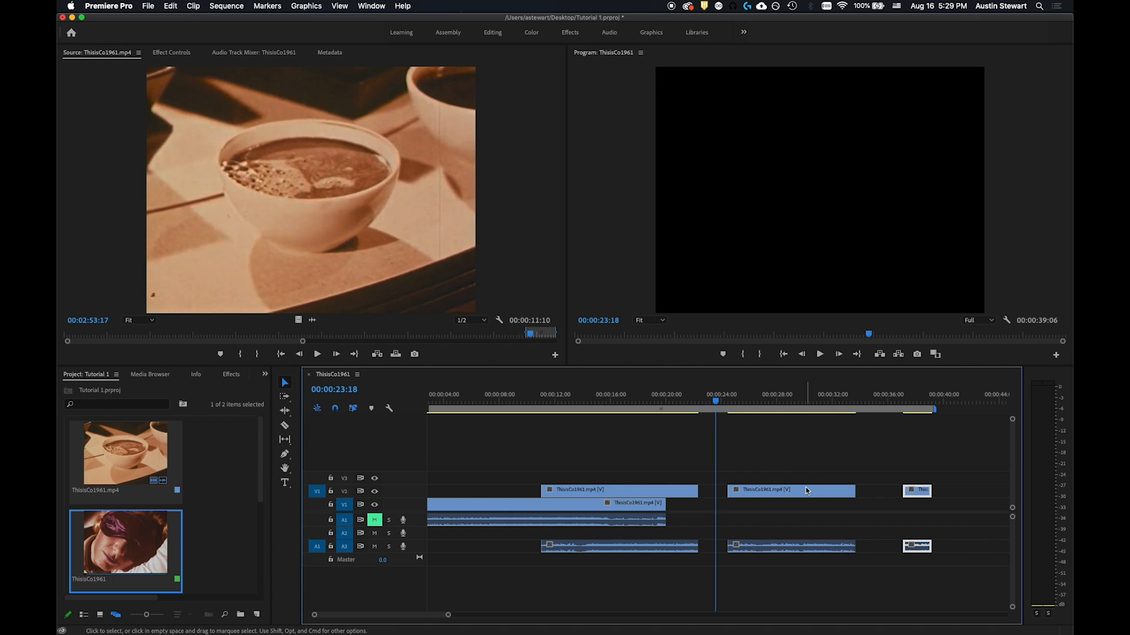
- Close the gap between the first two V2 clips and lower the master audio level to about -35 dB
{"action": "left_click_drag", "start_coordinate": [806, 491], "coordinate": [781, 486]}
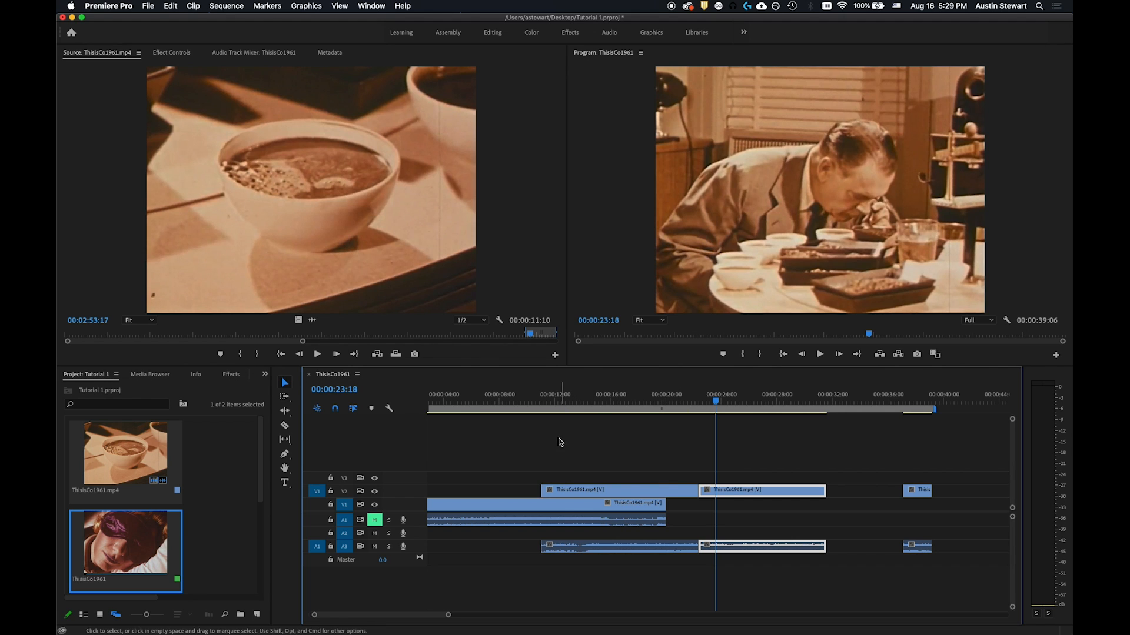
{"action": "left_click_drag", "start_coordinate": [715, 400], "coordinate": [670, 403]}
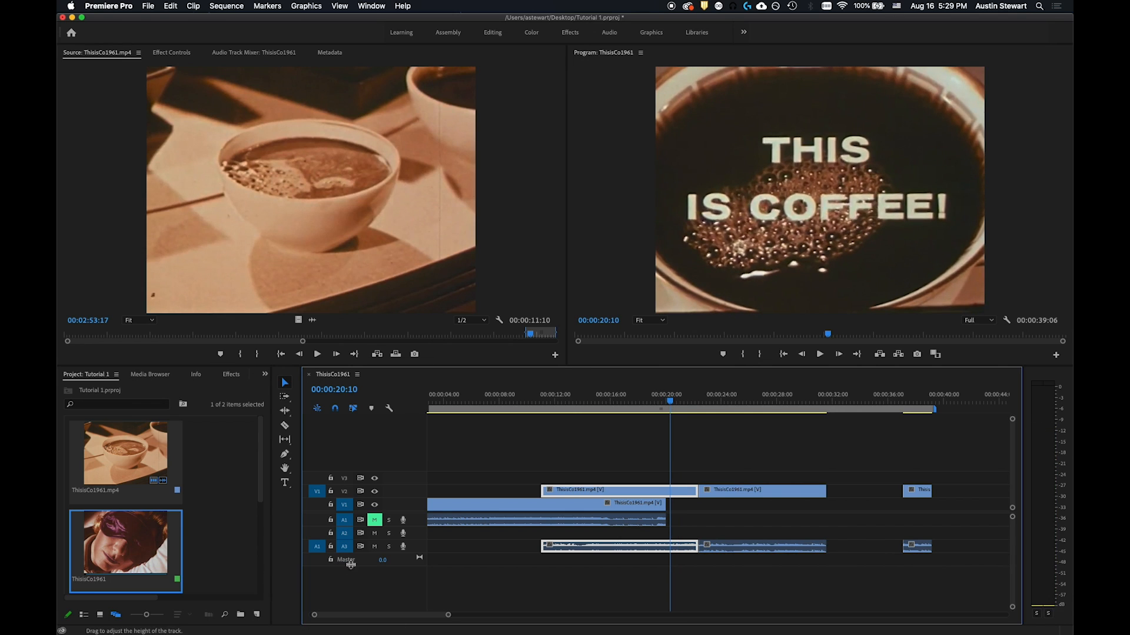
{"action": "left_click_drag", "start_coordinate": [374, 560], "coordinate": [215, 549]}
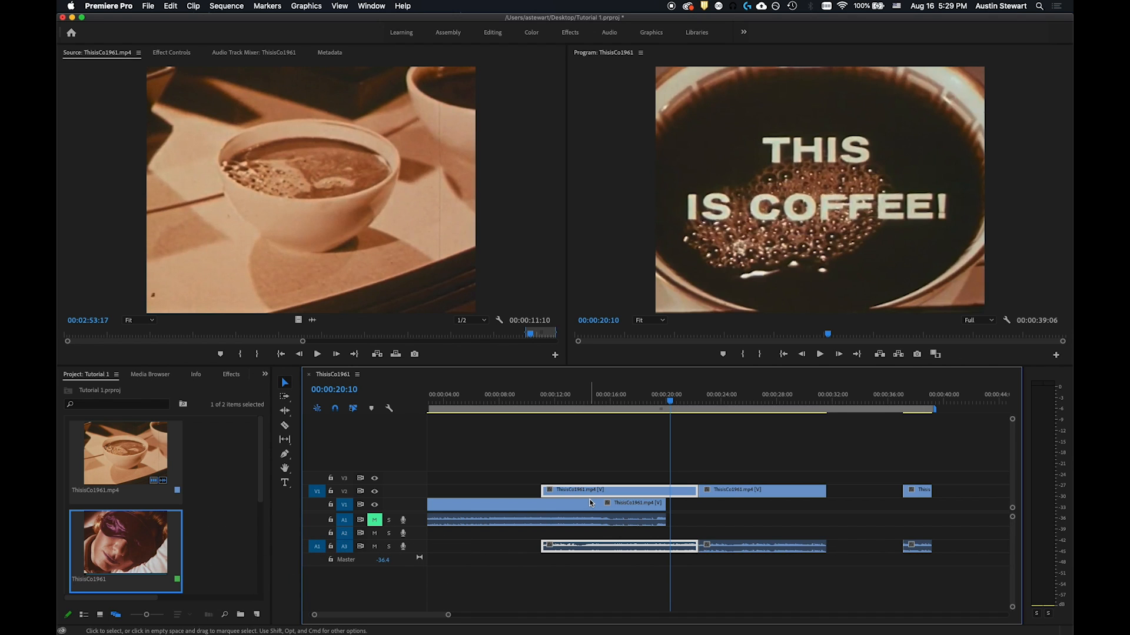
- Play and scrub across the join between the first two V2 clips to check the cut to the man smelling coffee
{"action": "key", "text": "space"}
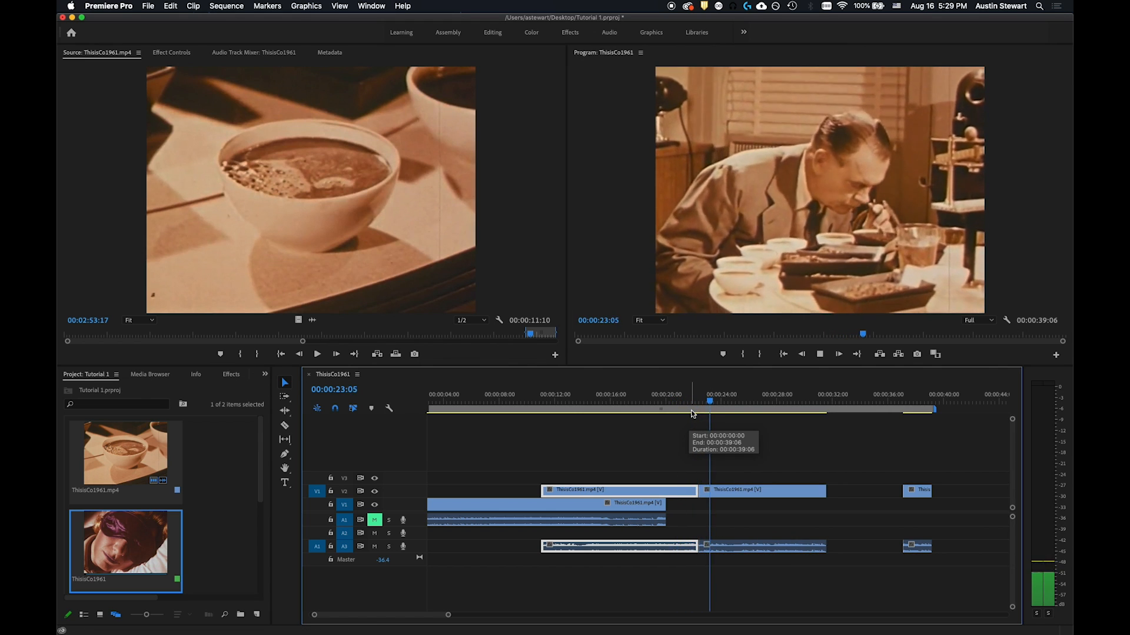
{"action": "left_click_drag", "start_coordinate": [722, 400], "coordinate": [656, 401]}
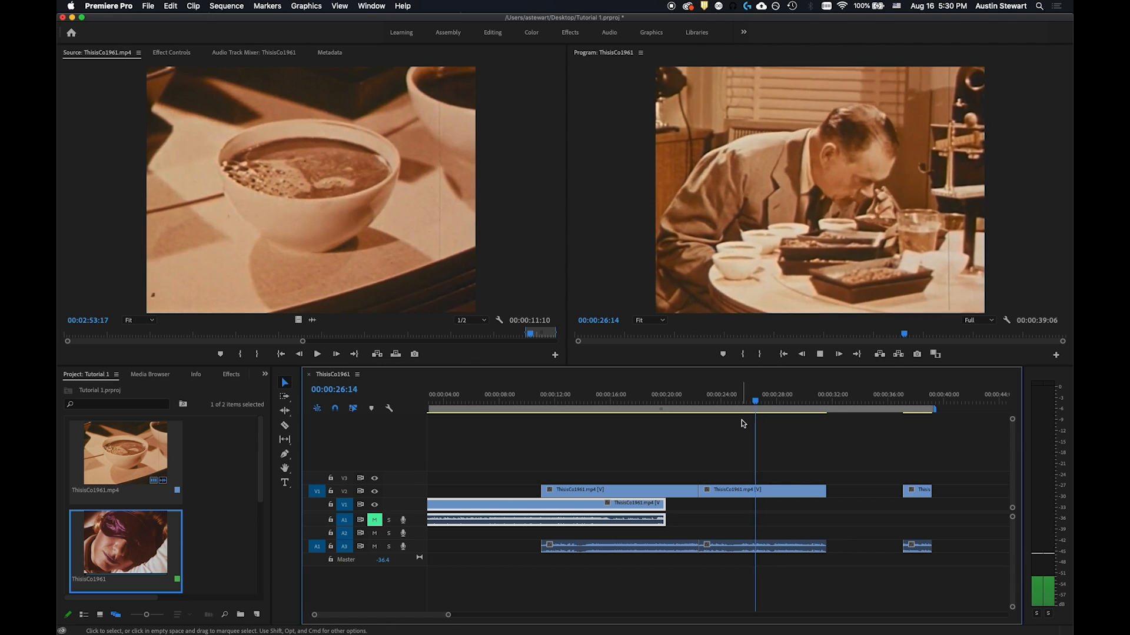
{"action": "key", "text": "space"}
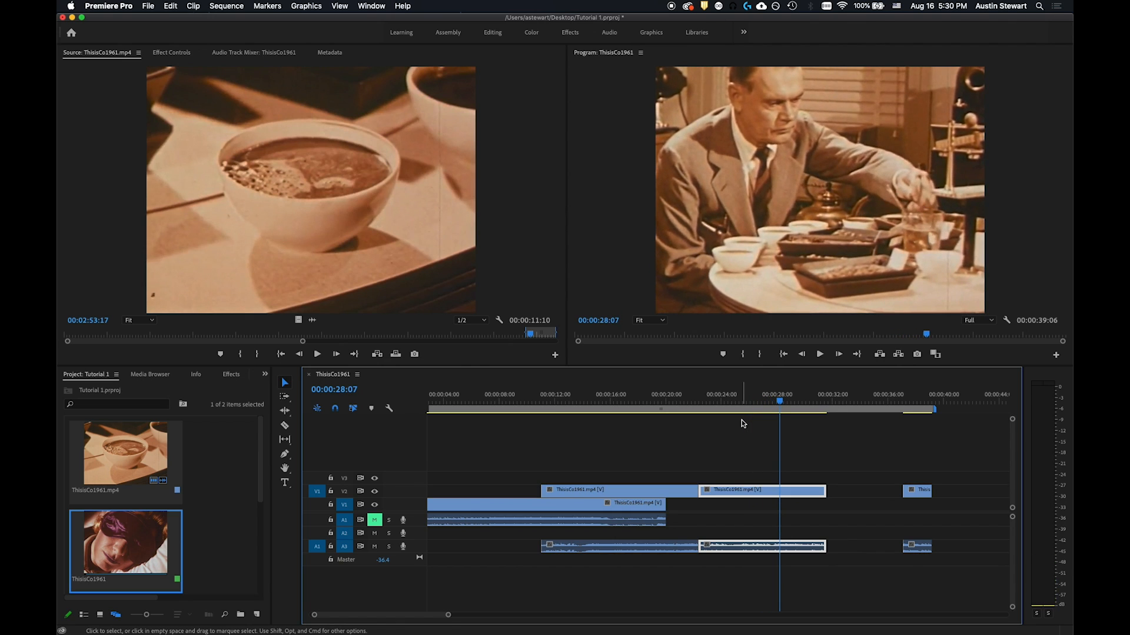
{"action": "left_click_drag", "start_coordinate": [778, 402], "coordinate": [748, 412]}
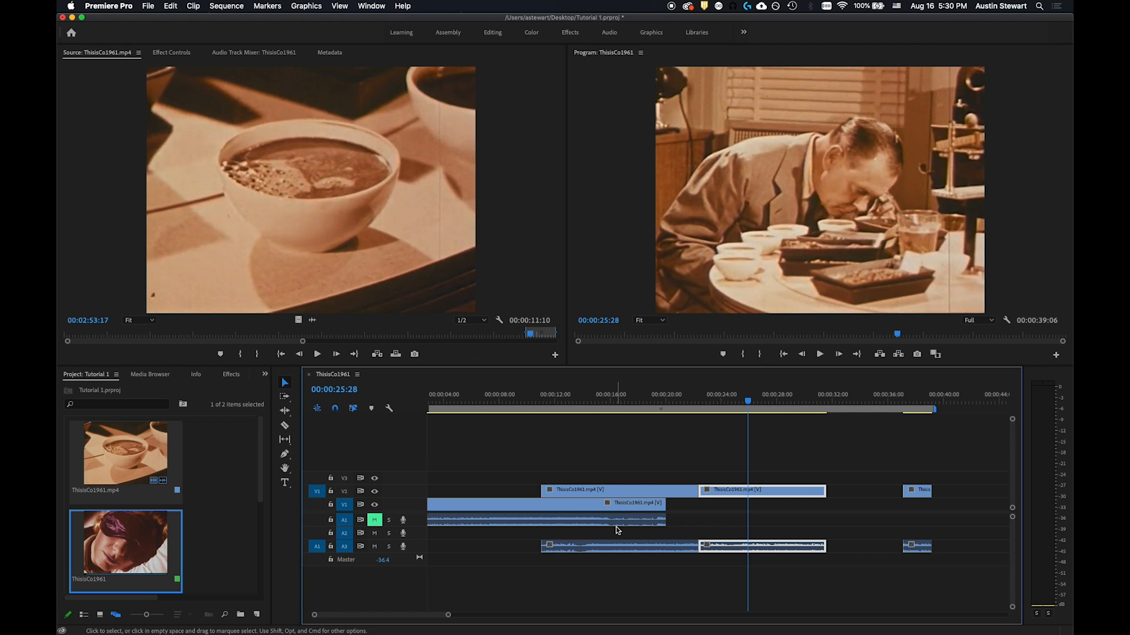
- Place the playhead at 00:00:14:21 and select the first two V2 clips individually, clearing the selection at the end
{"action": "left_click", "coordinate": [513, 404]}
{"action": "left_click_drag", "start_coordinate": [508, 403], "coordinate": [592, 406]}
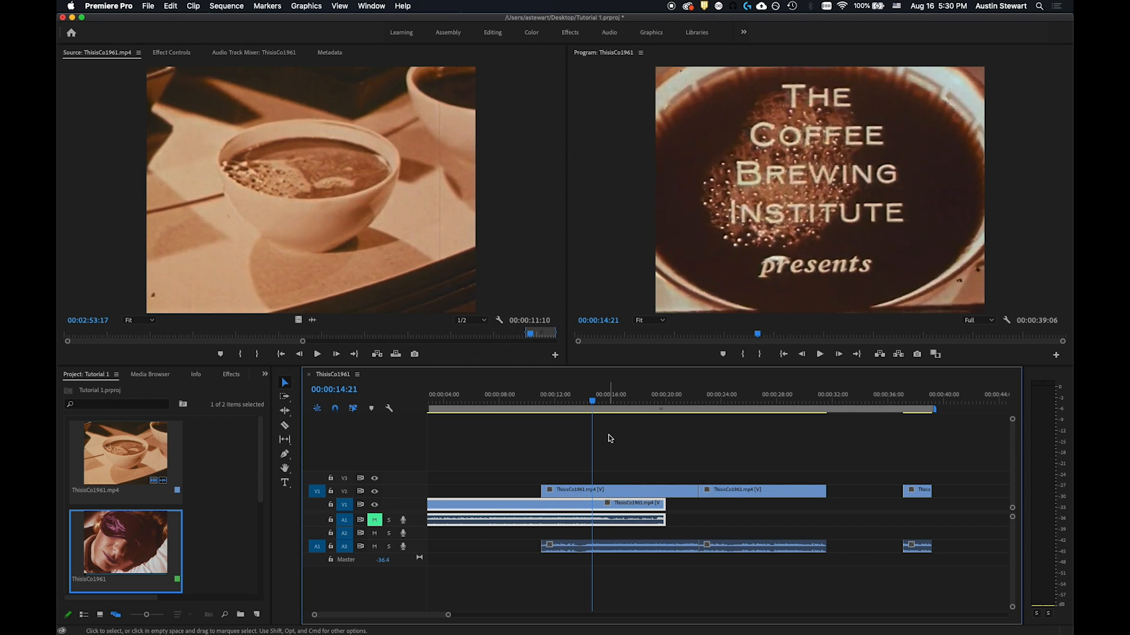
{"action": "left_click", "coordinate": [656, 492]}
{"action": "left_click", "coordinate": [767, 496]}
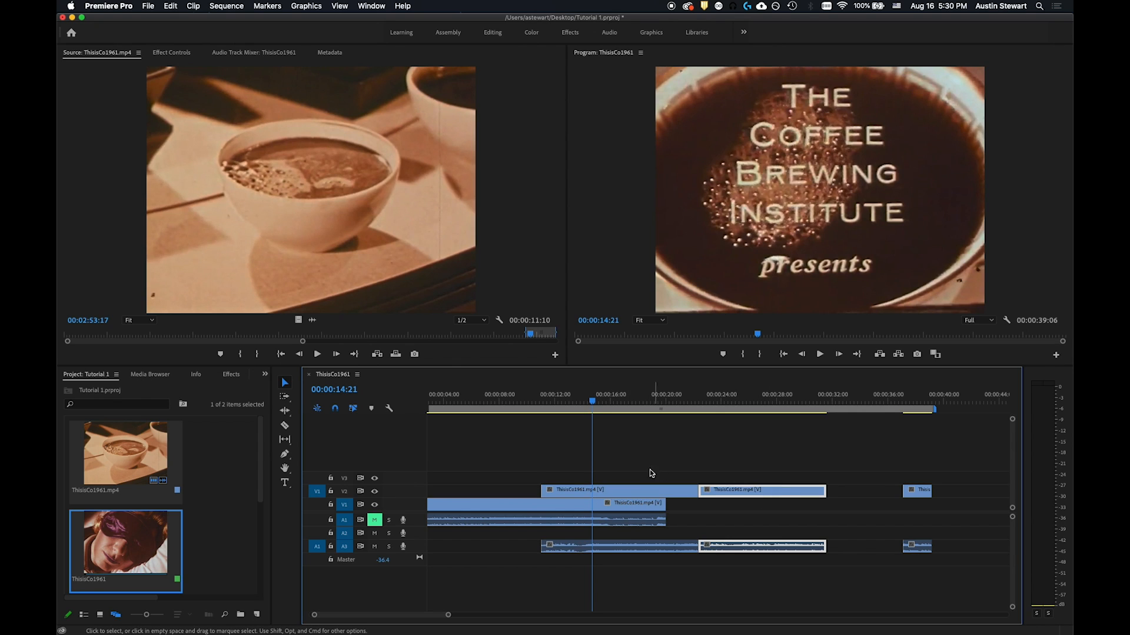
{"action": "left_click", "coordinate": [643, 466]}
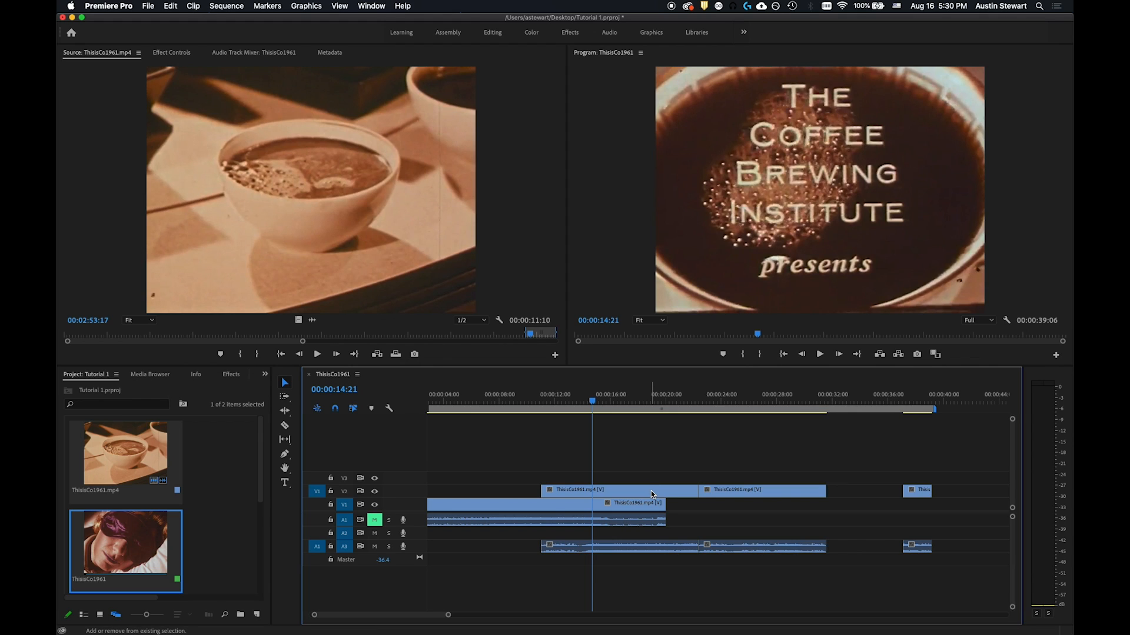
- Try moving the first two V2 clips together to start at the playhead, and undo the move
{"action": "left_click", "coordinate": [652, 493], "text": "shift"}
{"action": "left_click", "coordinate": [766, 494], "text": "shift"}
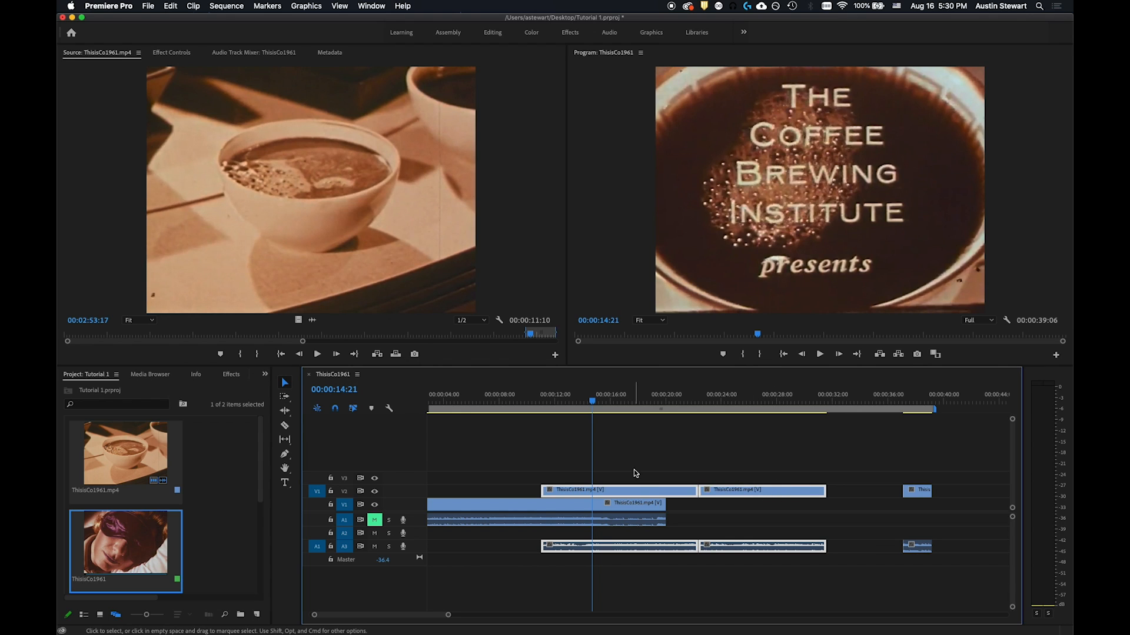
{"action": "left_click_drag", "start_coordinate": [633, 493], "coordinate": [685, 492]}
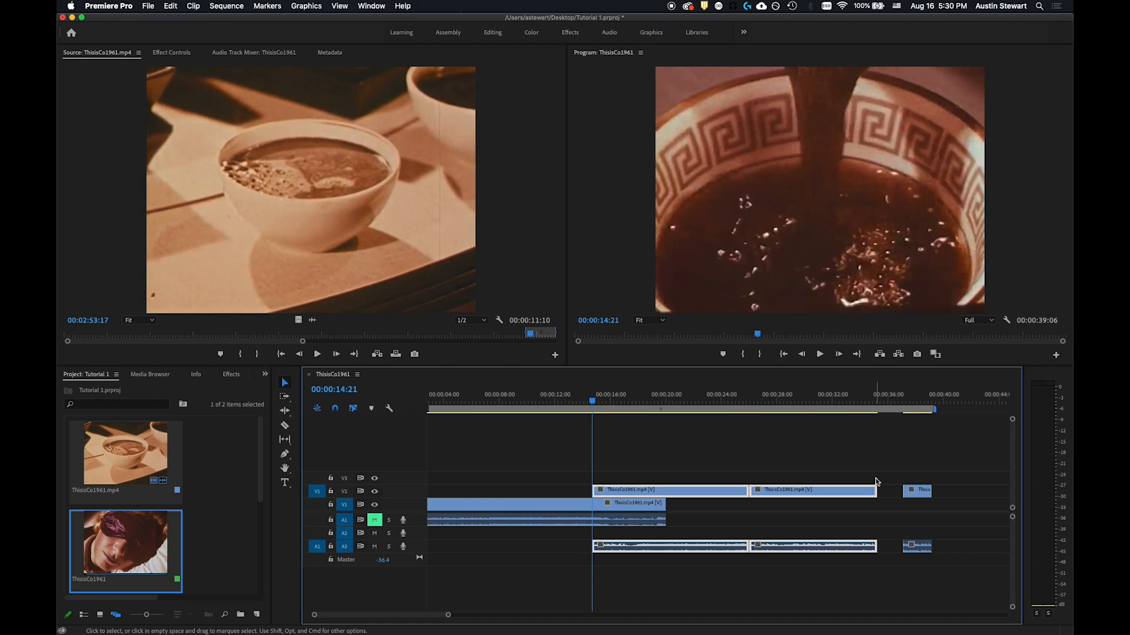
{"action": "key", "text": "super+z"}
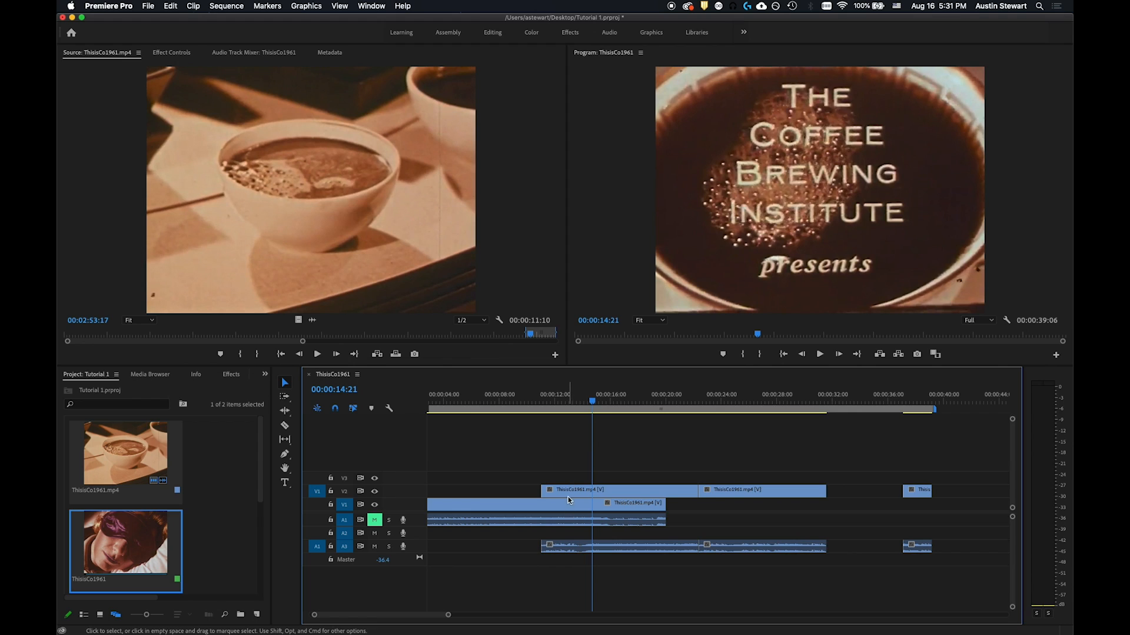
- With the Track Select Forward tool, compare selecting clips on all tracks with selecting only the V2 clips, and clear the selection
{"action": "key", "text": "a"}
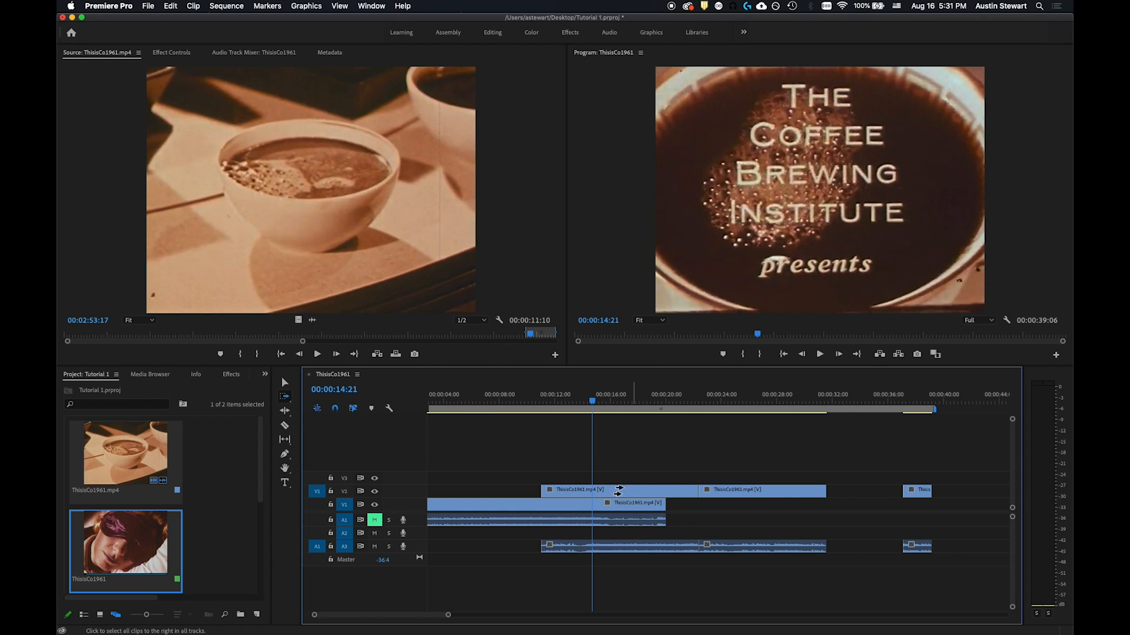
{"action": "left_click", "coordinate": [569, 490]}
{"action": "left_click", "coordinate": [612, 471]}
{"action": "left_click", "coordinate": [594, 487]}
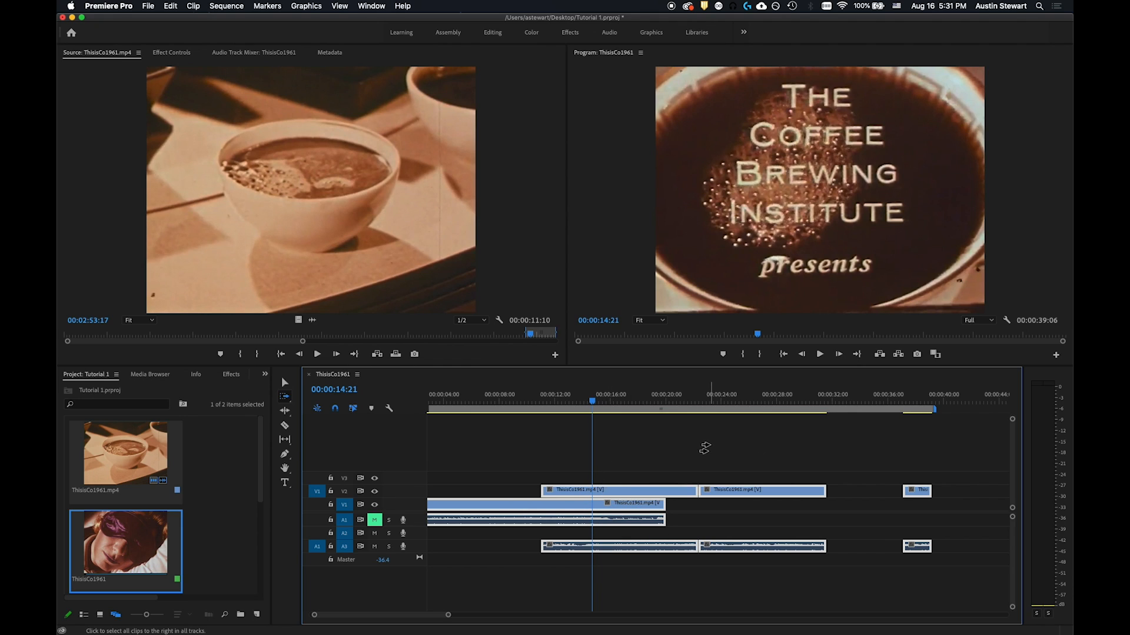
{"action": "left_click", "coordinate": [671, 447]}
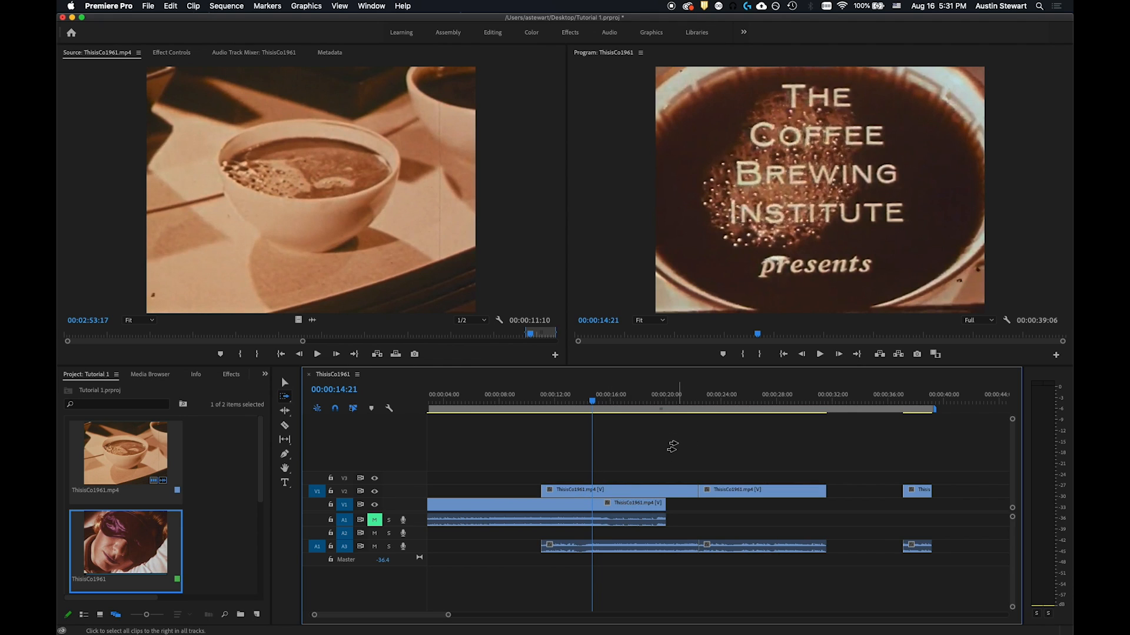
{"action": "left_click", "coordinate": [610, 490]}
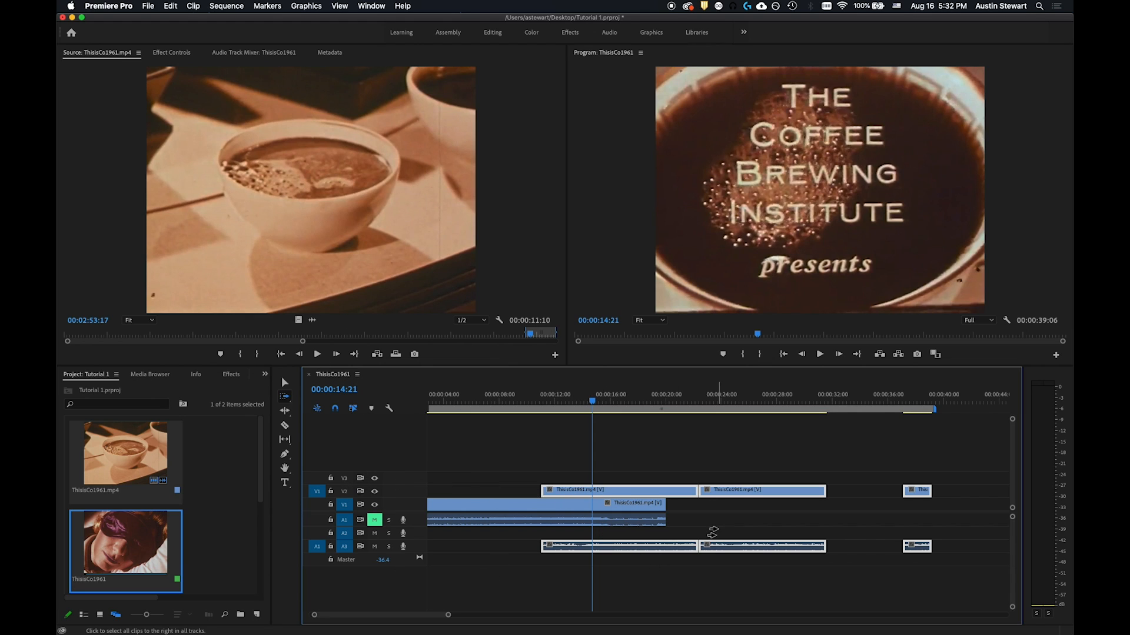
{"action": "left_click", "coordinate": [616, 491]}
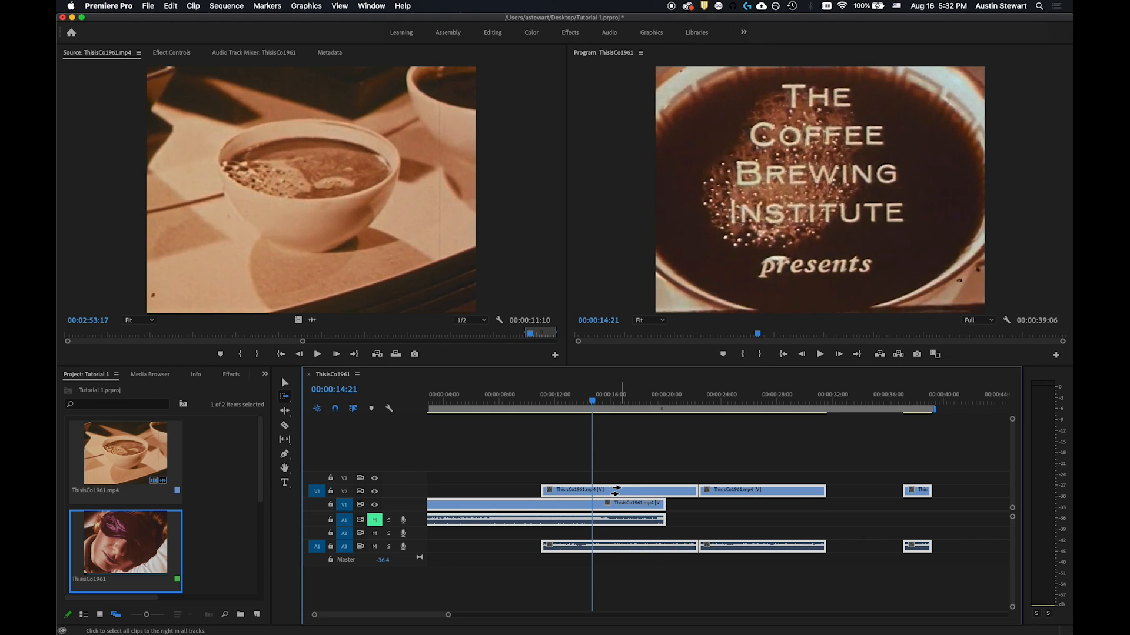
{"action": "left_click", "coordinate": [622, 458]}
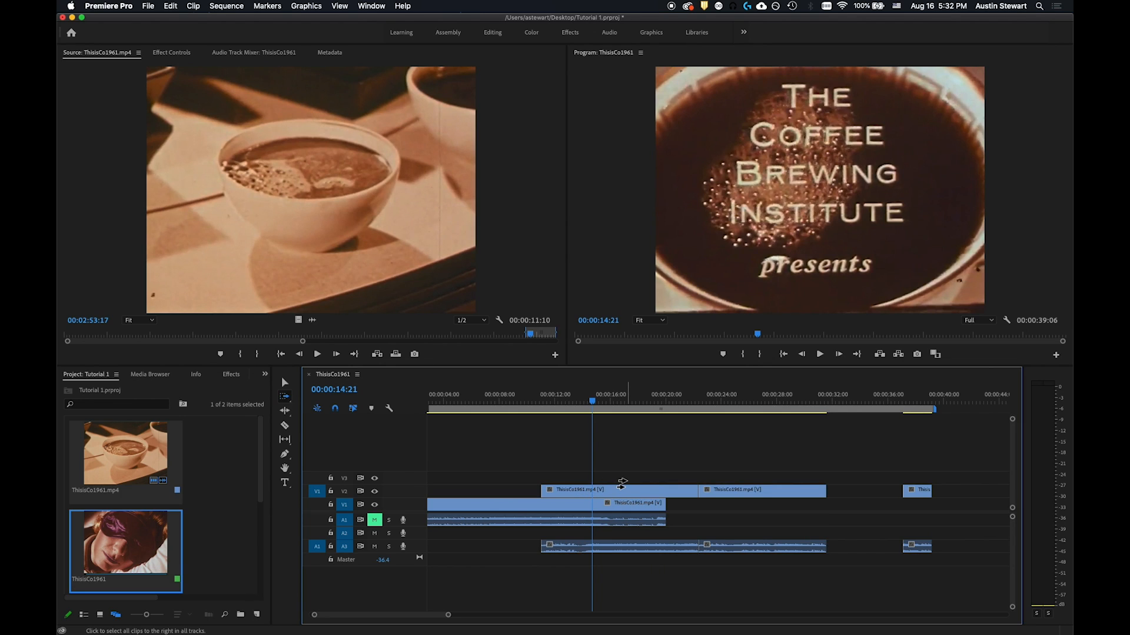
- Select all V2 clips and their linked audio with single-track forward selection and move them together to start at 00:00:14:21
{"action": "left_click_drag", "start_coordinate": [623, 490], "coordinate": [699, 488]}
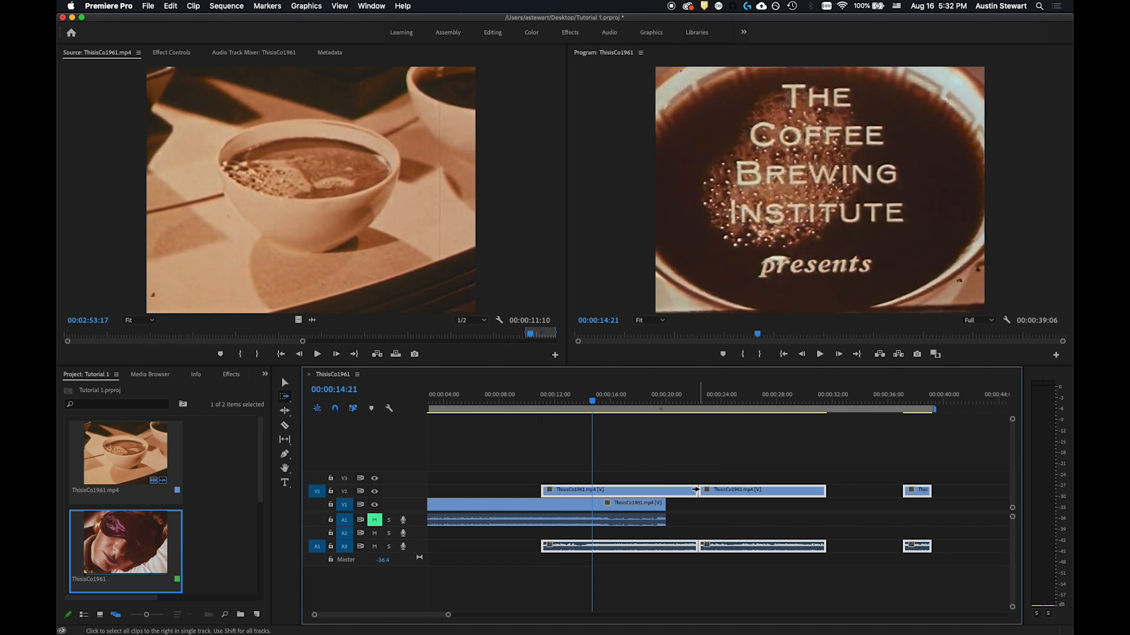
{"action": "key", "text": "v"}
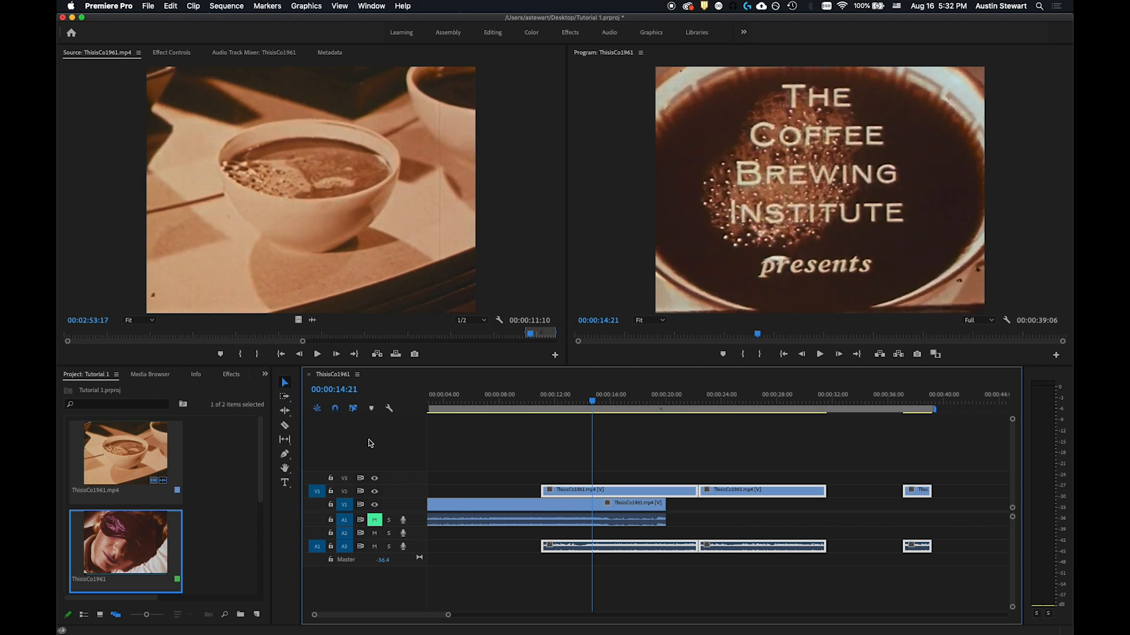
{"action": "left_click_drag", "start_coordinate": [623, 493], "coordinate": [676, 494]}
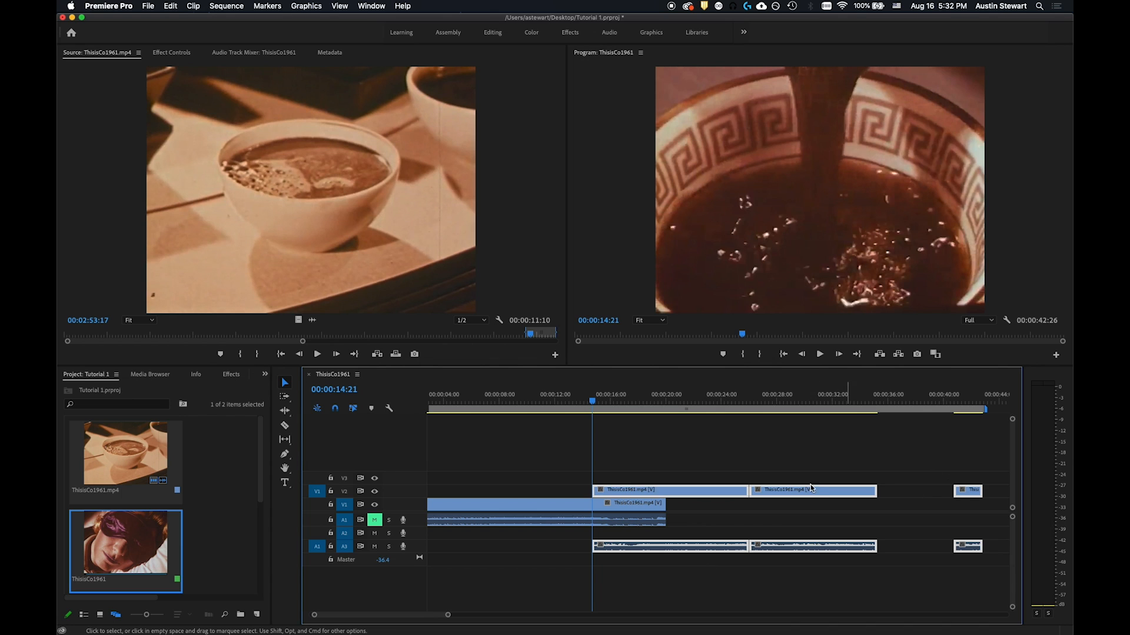
{"action": "left_click", "coordinate": [637, 454]}
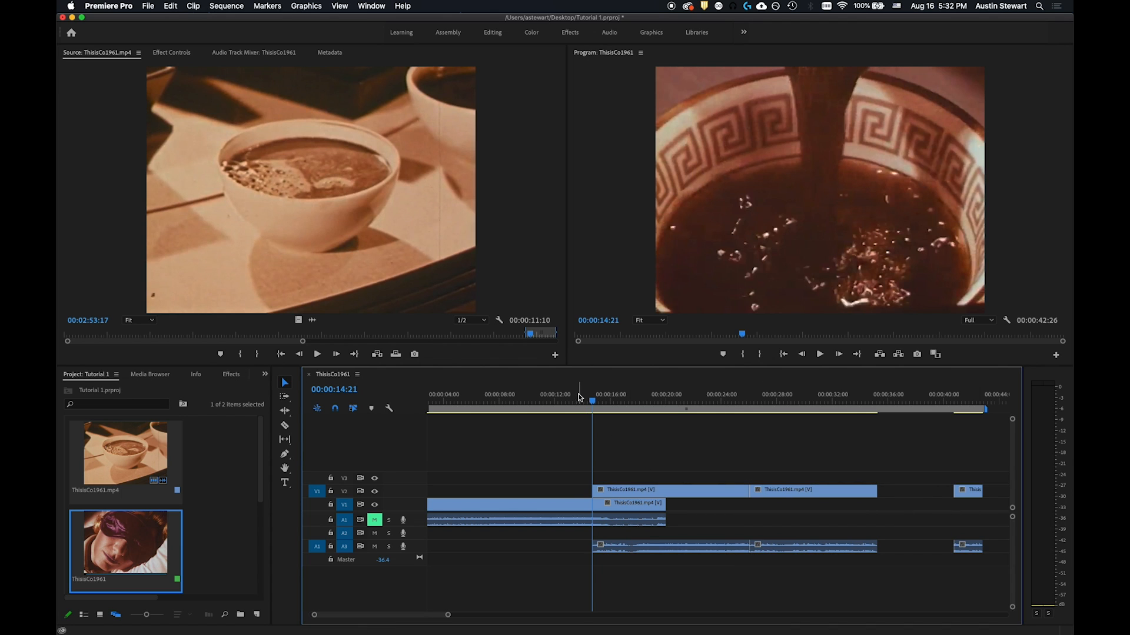
- Play the sequence from just before the first V2 clip to check the switch from the alarm clock to the coffee shot
{"action": "left_click_drag", "start_coordinate": [591, 403], "coordinate": [581, 405]}
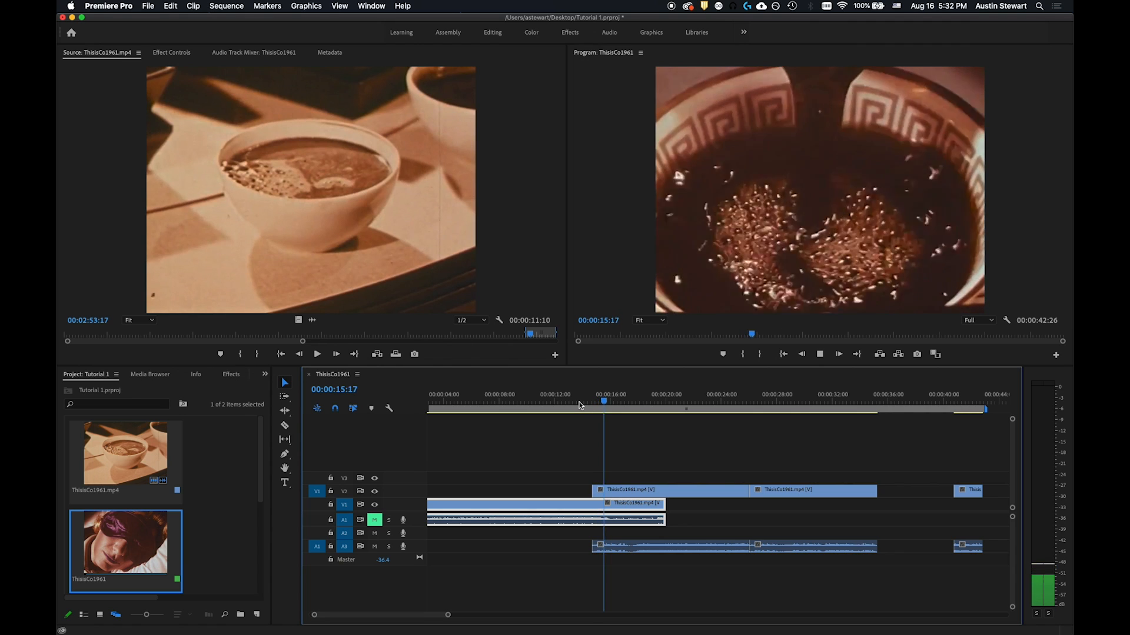
{"action": "key", "text": "space"}
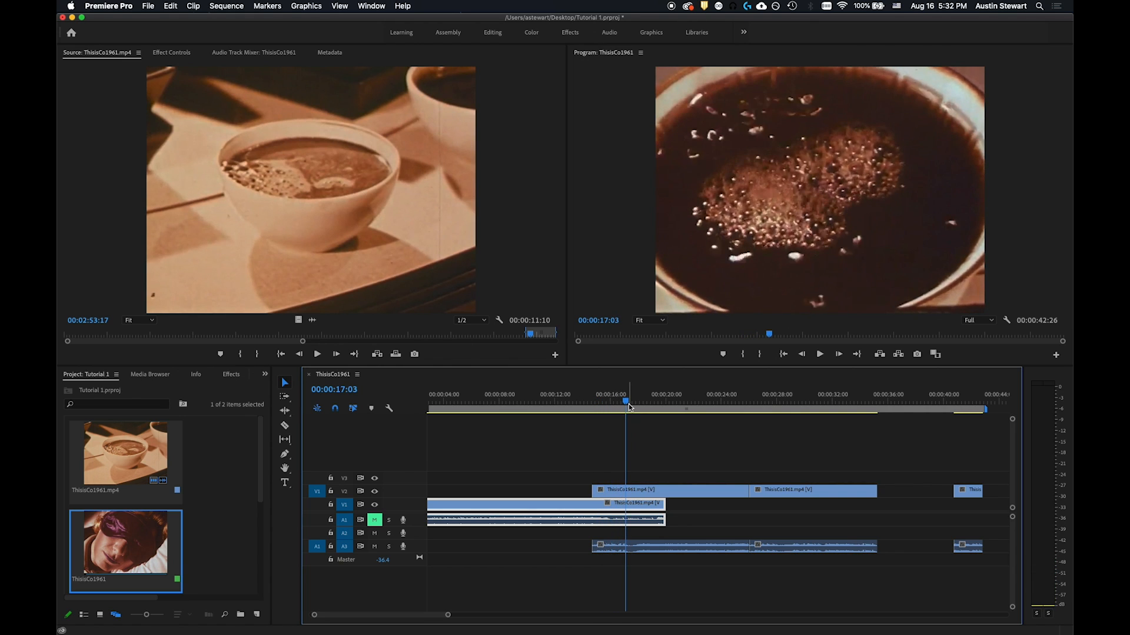
{"action": "left_click", "coordinate": [573, 405]}
{"action": "key", "text": "space"}
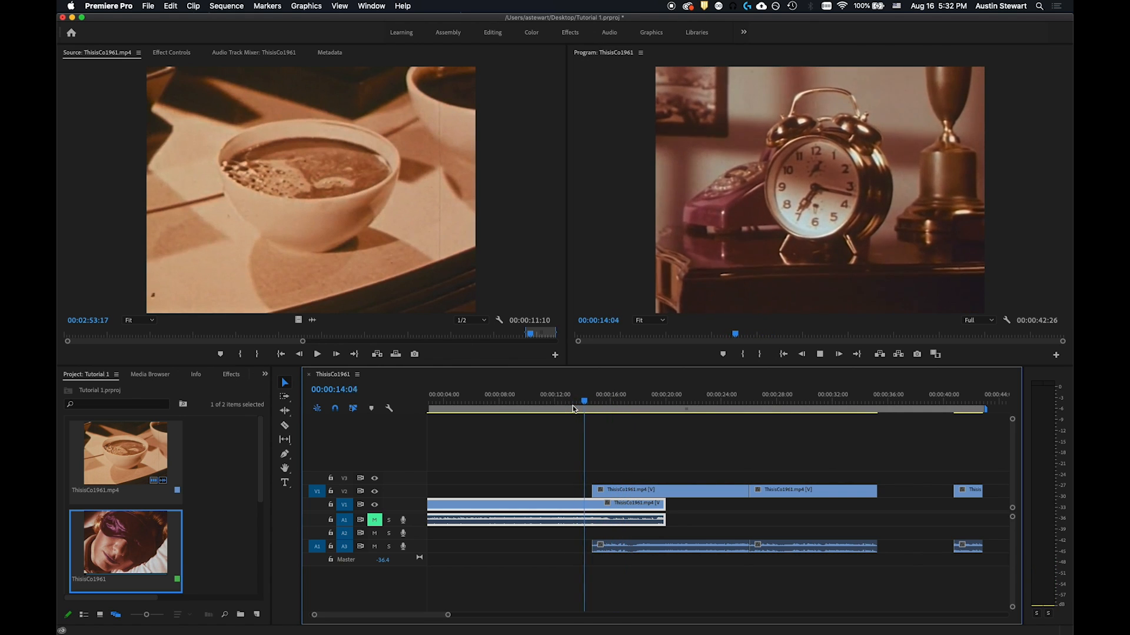
{"action": "key", "text": "space"}
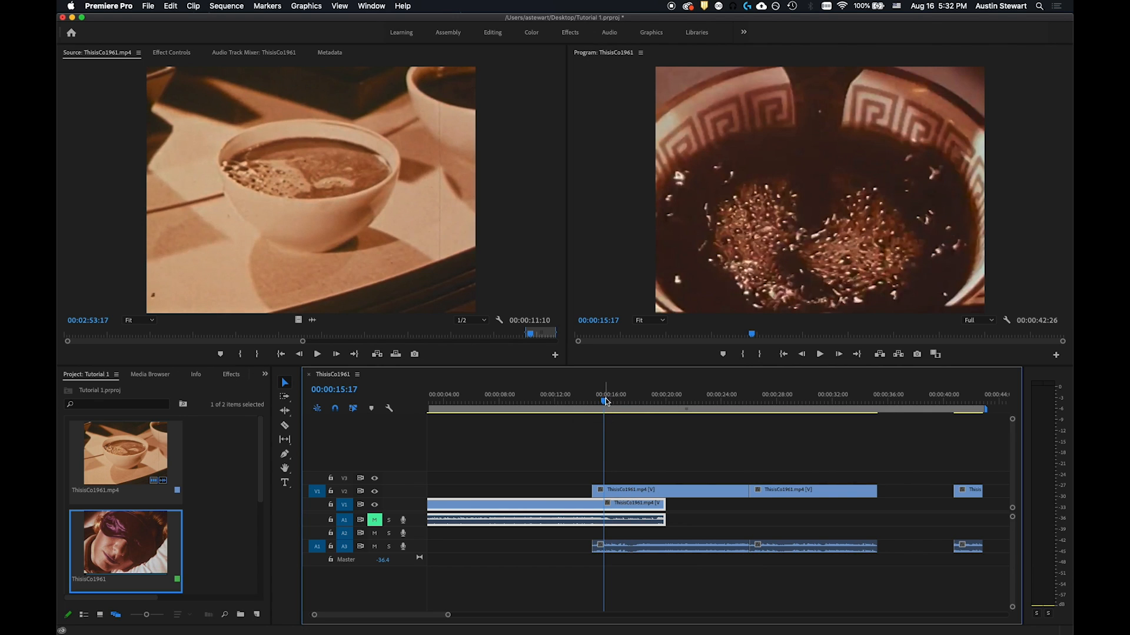
- Place the playhead at 00:00:15:02 and hide the V2 track's video output
{"action": "left_click_drag", "start_coordinate": [605, 401], "coordinate": [592, 402]}
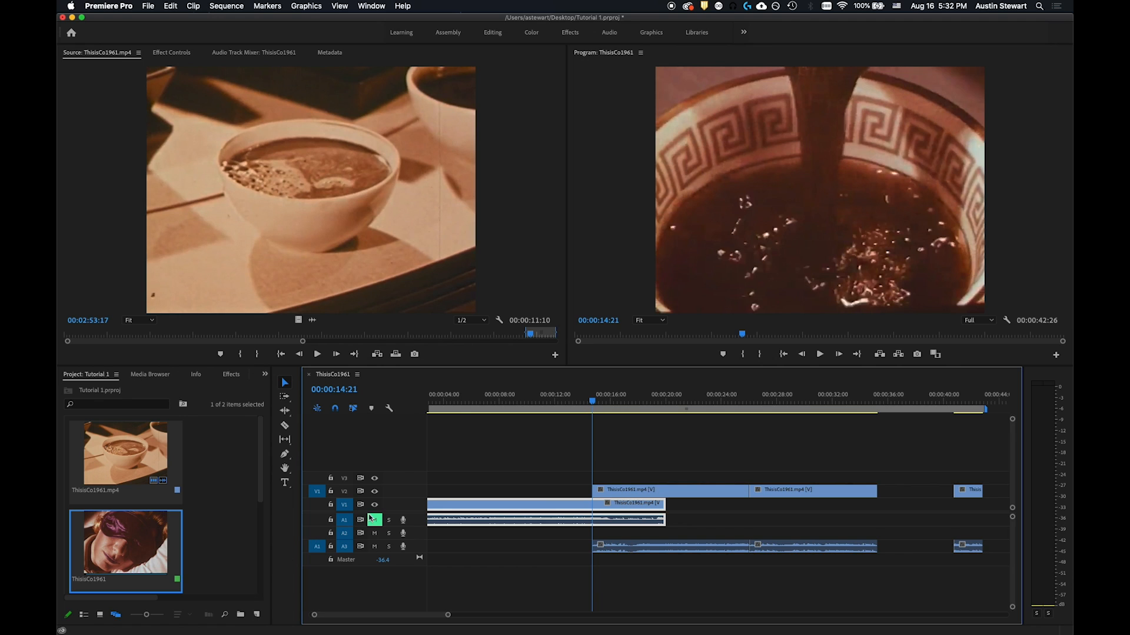
{"action": "left_click_drag", "start_coordinate": [594, 402], "coordinate": [598, 404]}
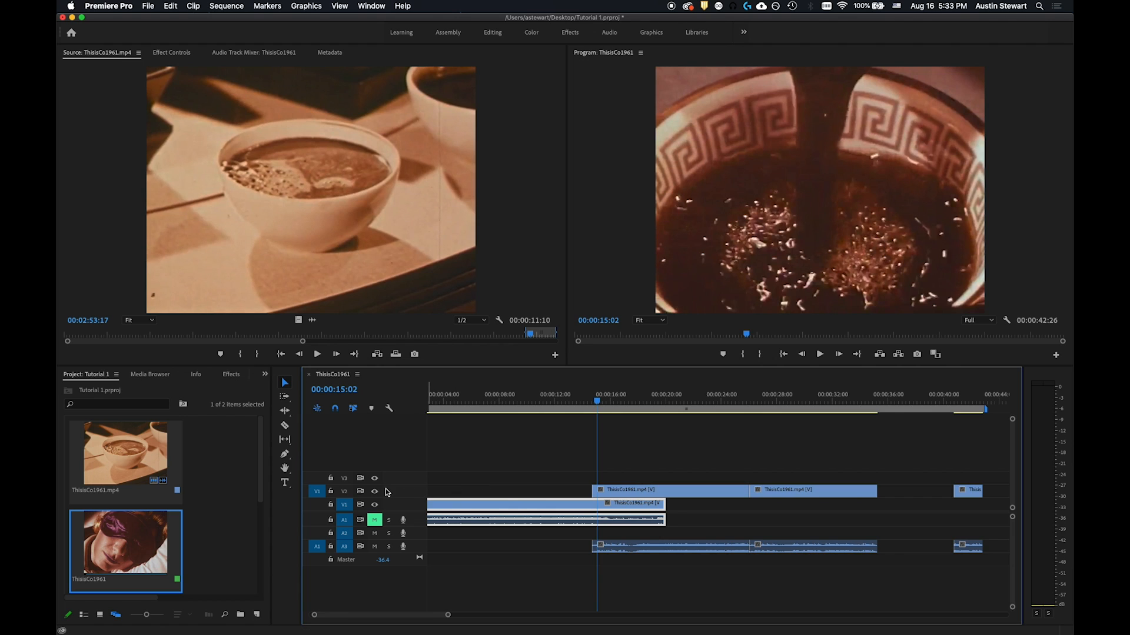
{"action": "left_click", "coordinate": [375, 493]}
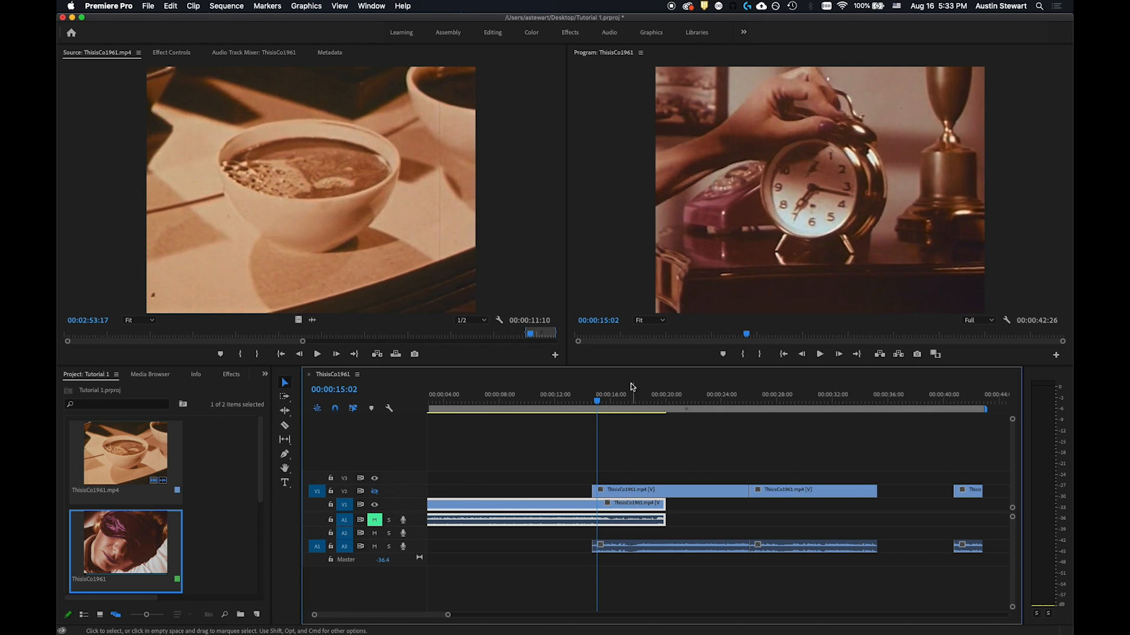
- Play and scrub the alarm clock shot on V1 between 00:00:15:02 and about 00:00:19:13 with V2 hidden
{"action": "key", "text": "space"}
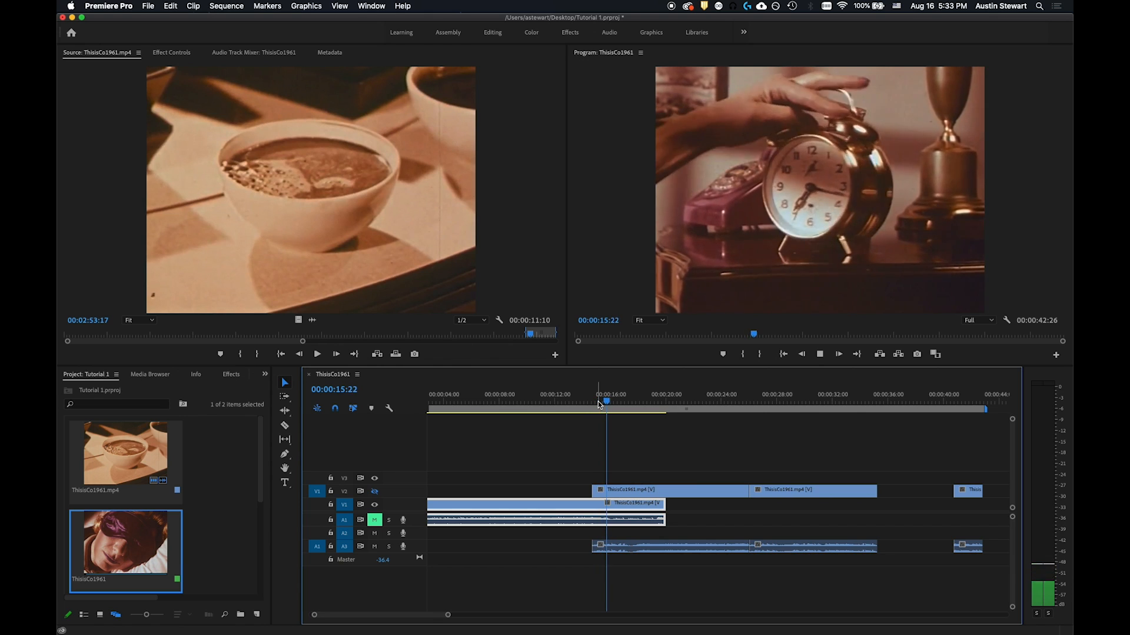
{"action": "key", "text": "space"}
{"action": "key", "text": "space"}
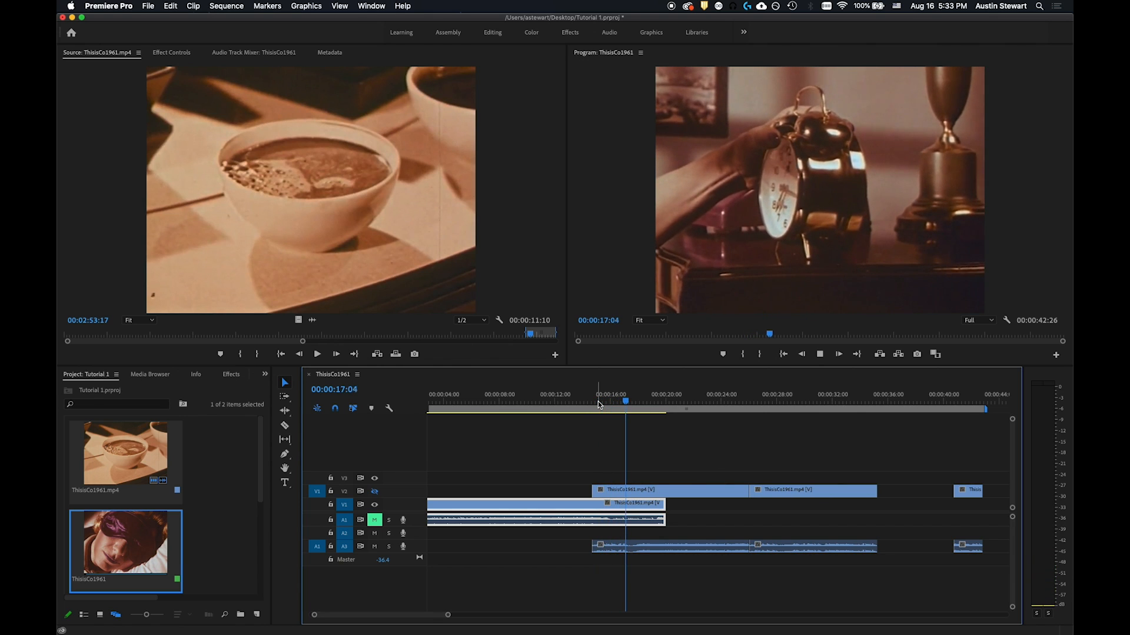
{"action": "key", "text": "space"}
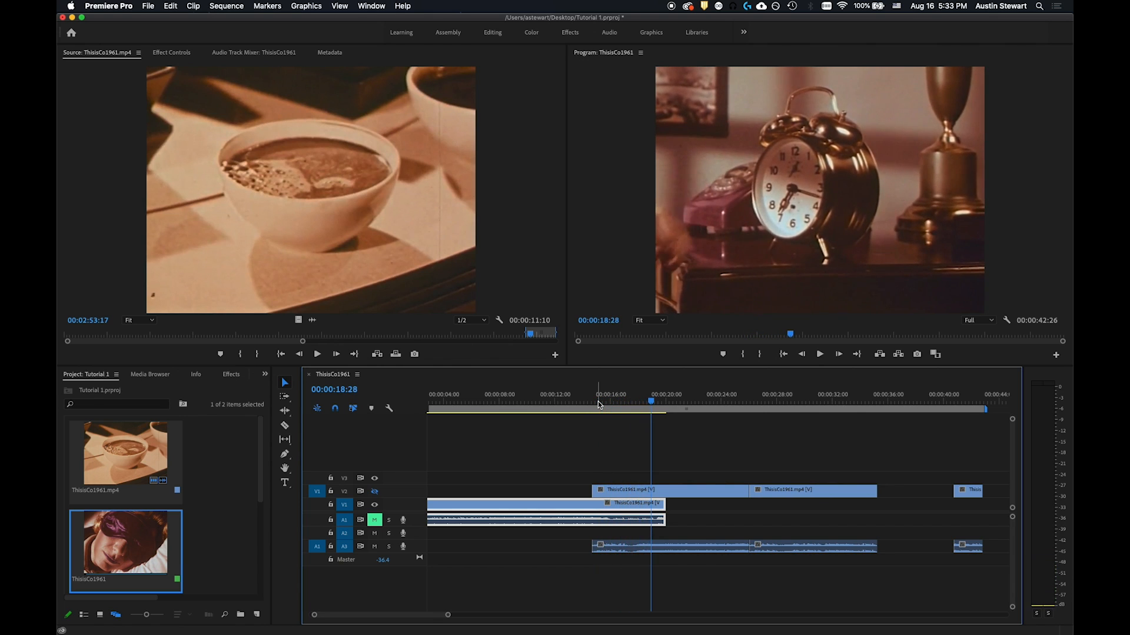
{"action": "key", "text": "space"}
{"action": "key", "text": "space"}
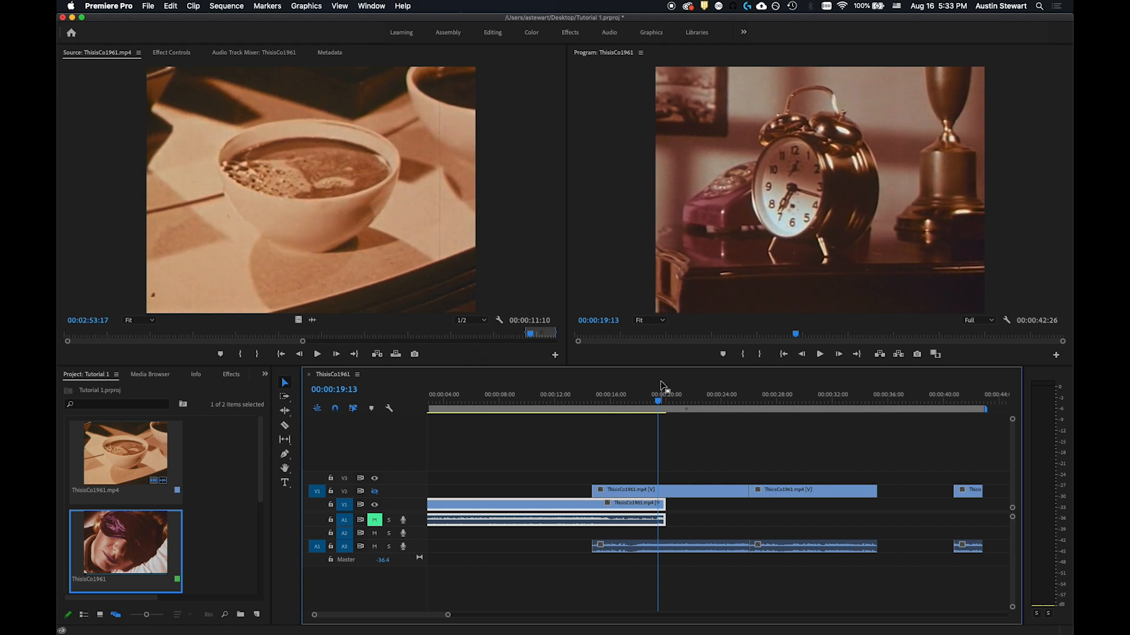
{"action": "left_click_drag", "start_coordinate": [662, 401], "coordinate": [635, 405]}
{"action": "key", "text": "space"}
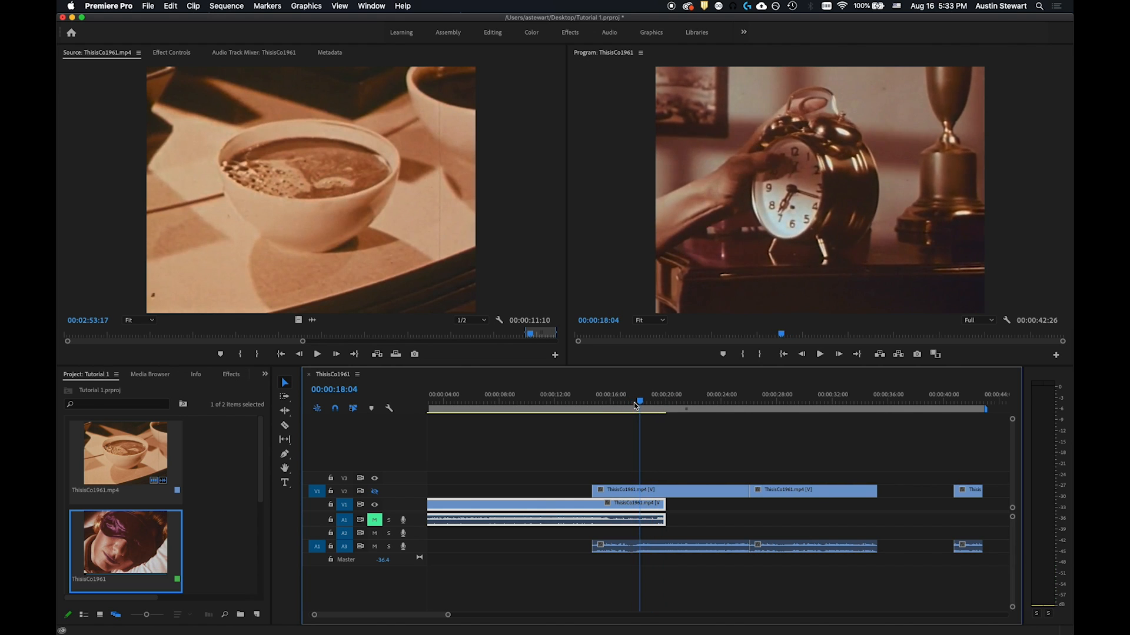
- Place the playhead at 00:00:18:05 in the alarm clock shot and turn the V2 track's video output back on
{"action": "key", "text": "space"}
{"action": "key", "text": "space"}
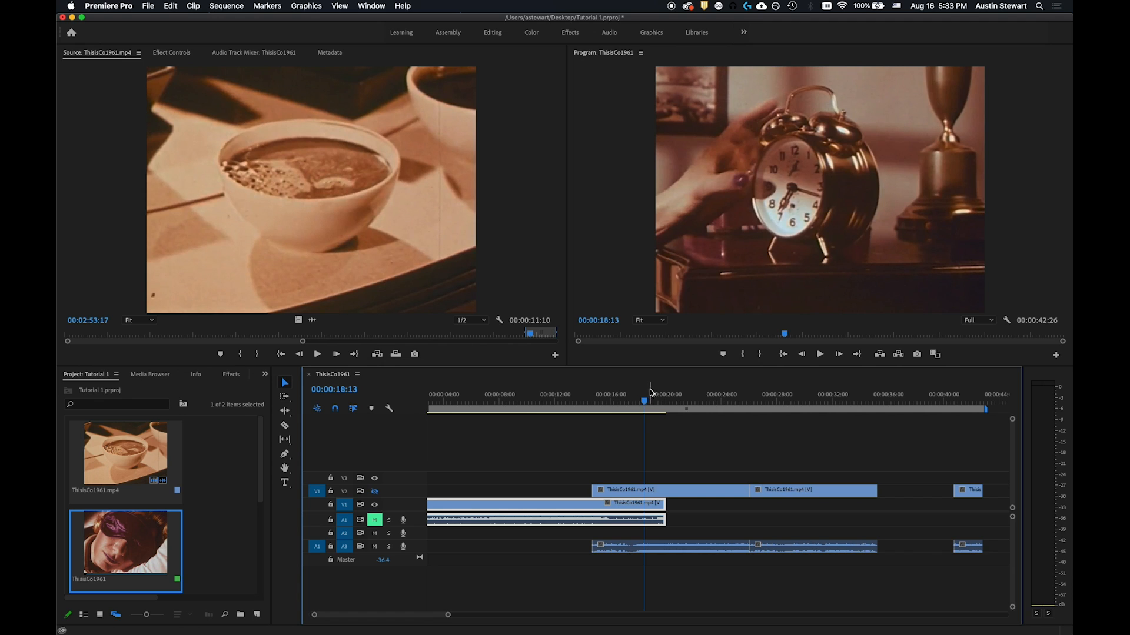
{"action": "left_click_drag", "start_coordinate": [640, 404], "coordinate": [638, 403]}
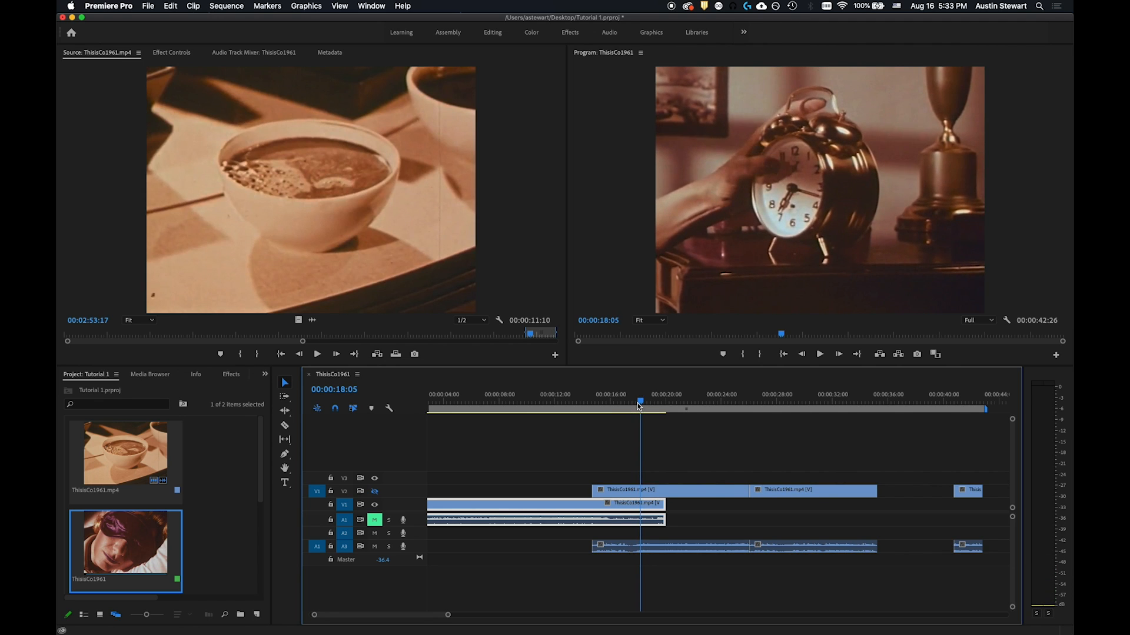
{"action": "left_click", "coordinate": [373, 492]}
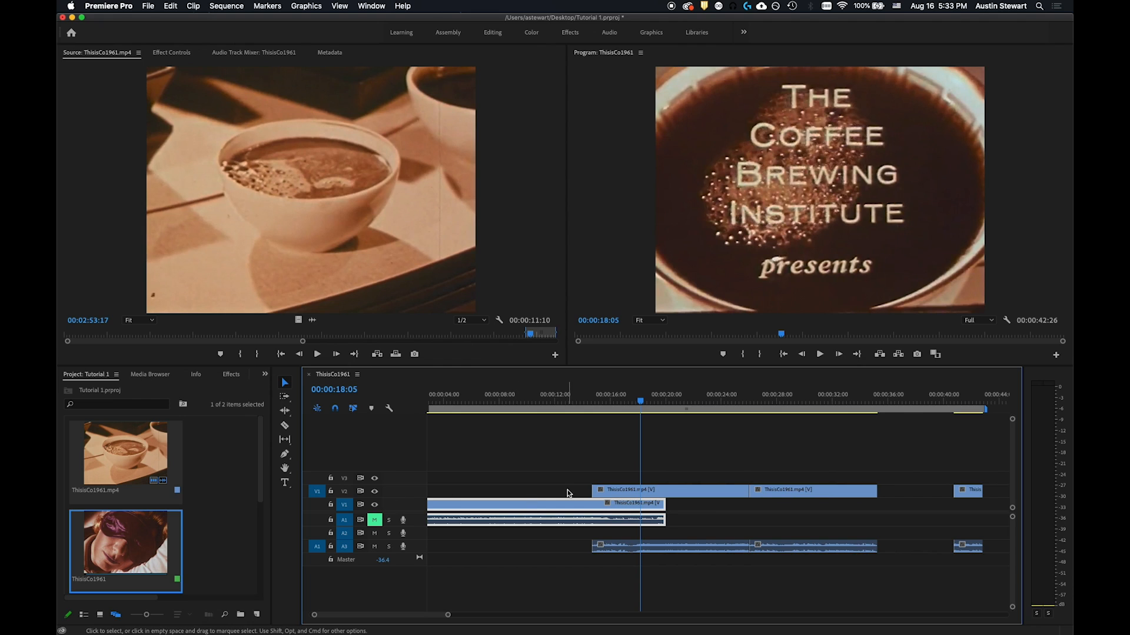
- Select all V2 clips and their linked audio with forward track selection and move them together to start at the playhead at 00:00:18:05
{"action": "key", "text": "a"}
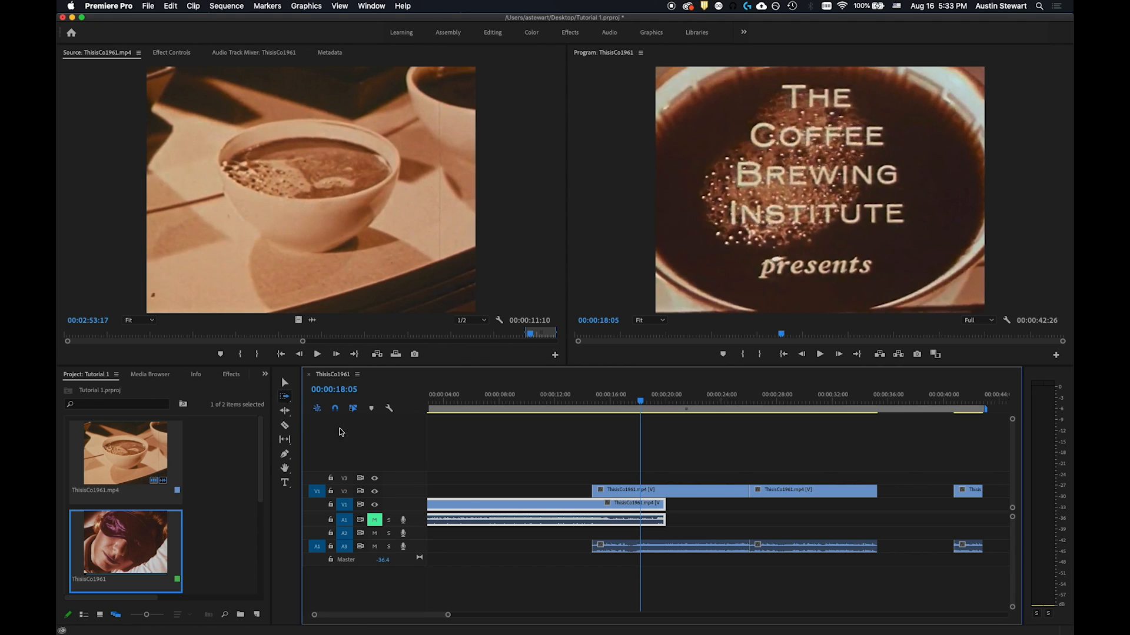
{"action": "left_click", "coordinate": [669, 489]}
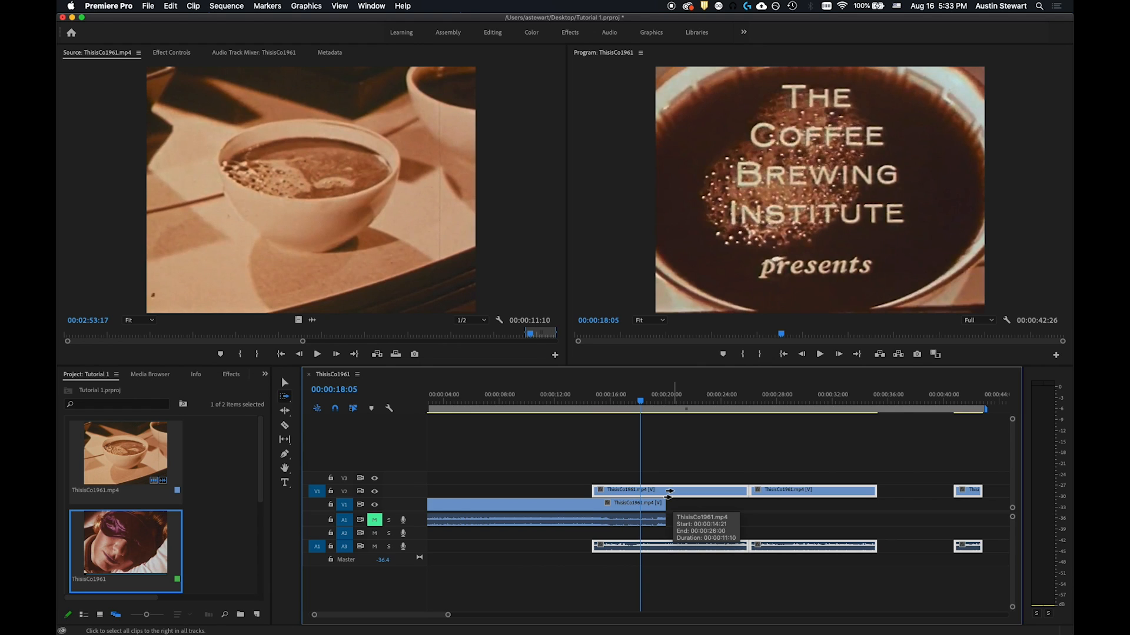
{"action": "key", "text": "v"}
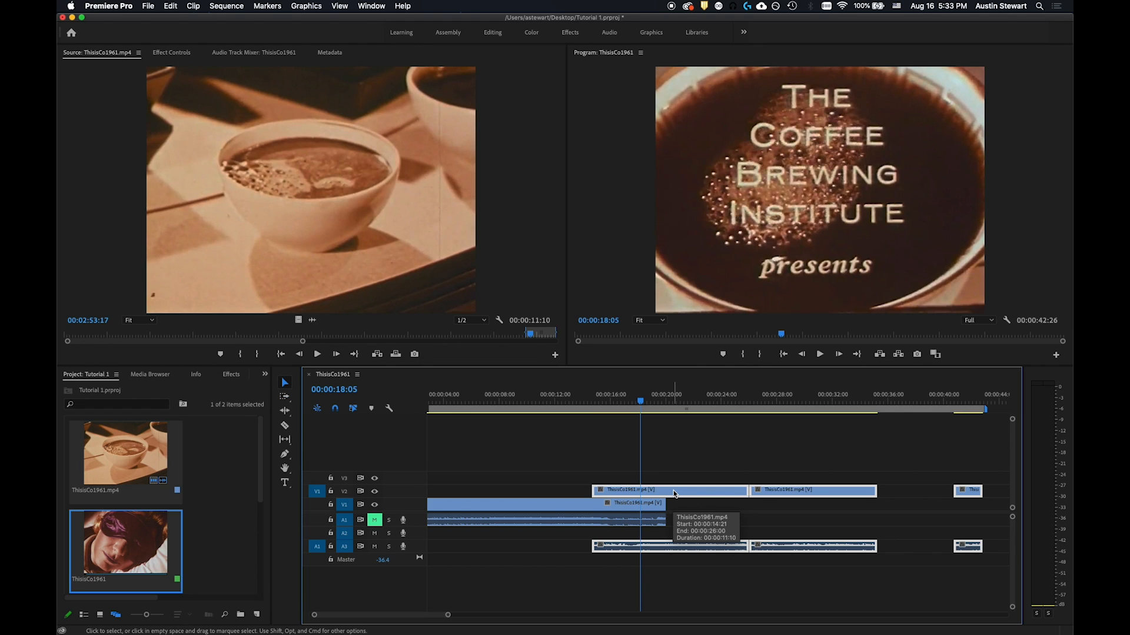
{"action": "left_click_drag", "start_coordinate": [671, 492], "coordinate": [722, 493]}
- Play the sequence from about 00:00:16:00 to 00:00:26:17 to check the switch from the alarm clock to the coffee titles
{"action": "left_click_drag", "start_coordinate": [641, 405], "coordinate": [609, 400]}
{"action": "key", "text": "space"}
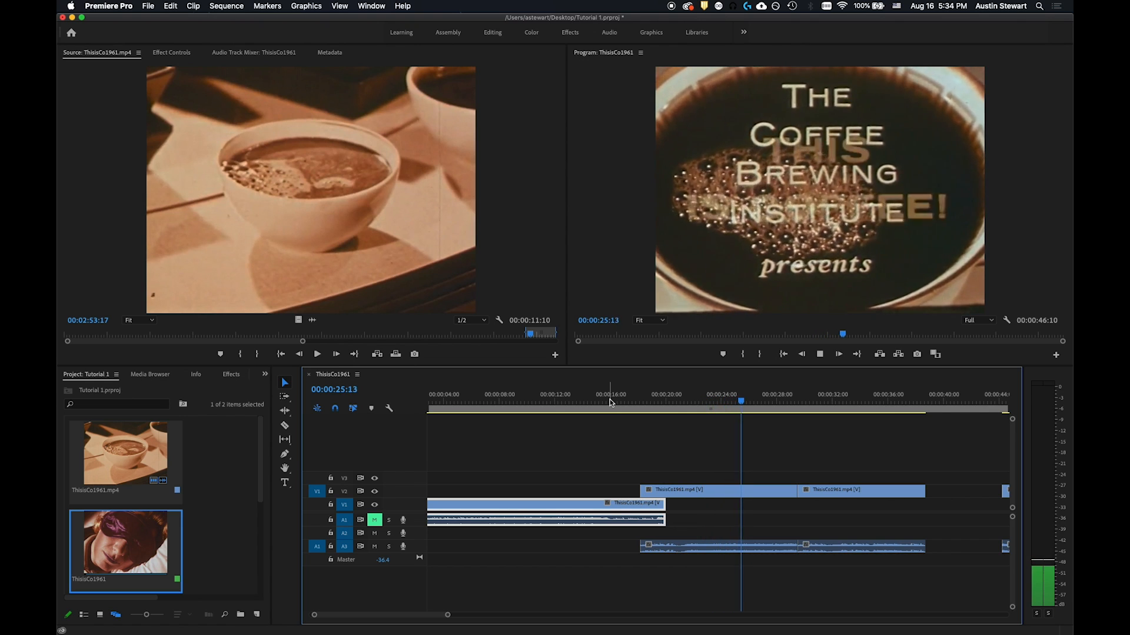
{"action": "key", "text": "space"}
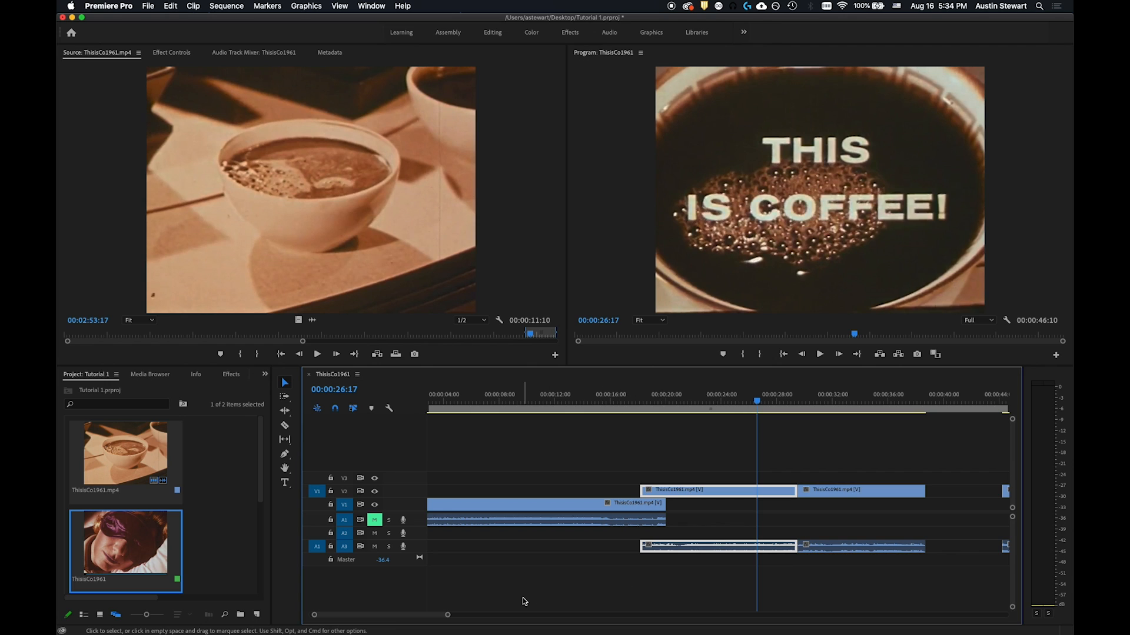
- Move the short last V2 clip and its audio earlier to close the gap after the second V2 clip
{"action": "left_click_drag", "start_coordinate": [447, 615], "coordinate": [493, 615]}
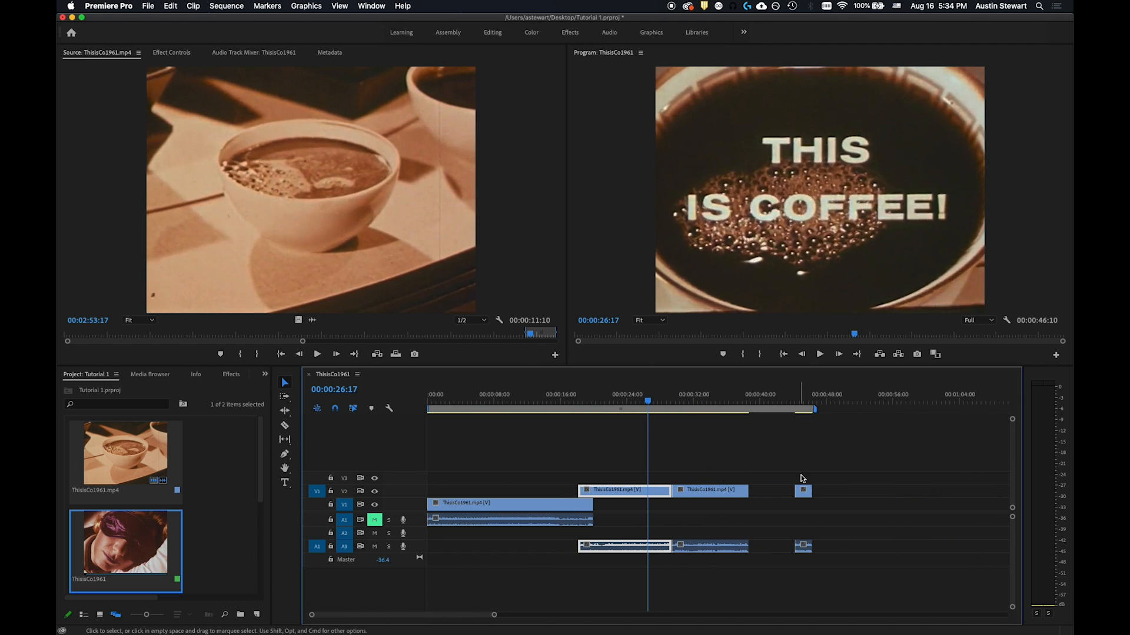
{"action": "left_click", "coordinate": [802, 402]}
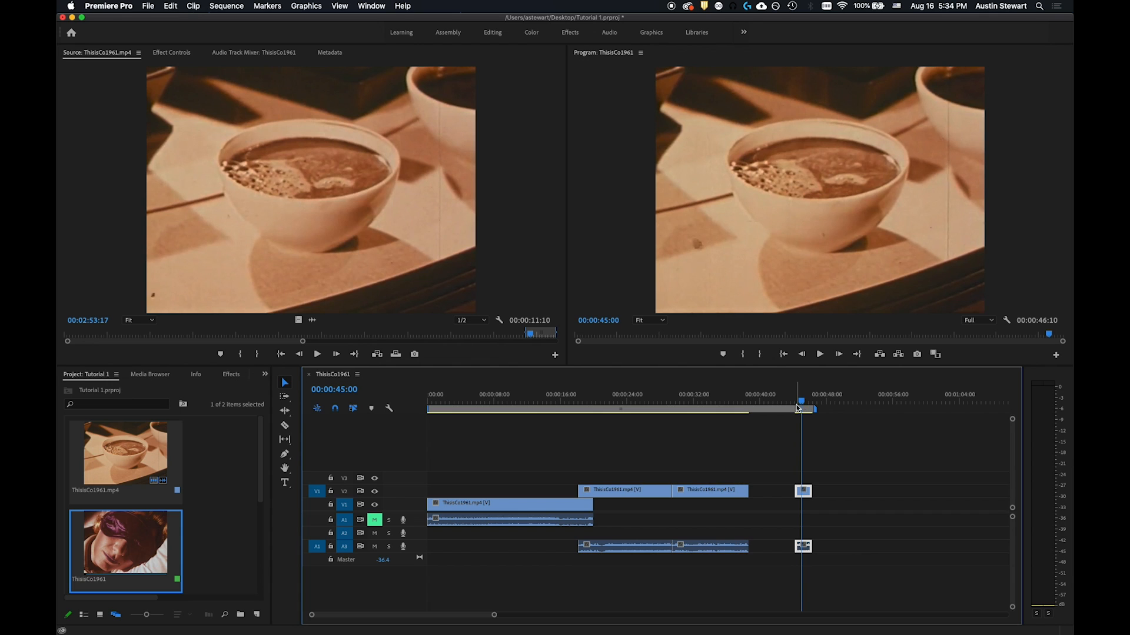
{"action": "left_click_drag", "start_coordinate": [799, 401], "coordinate": [803, 405]}
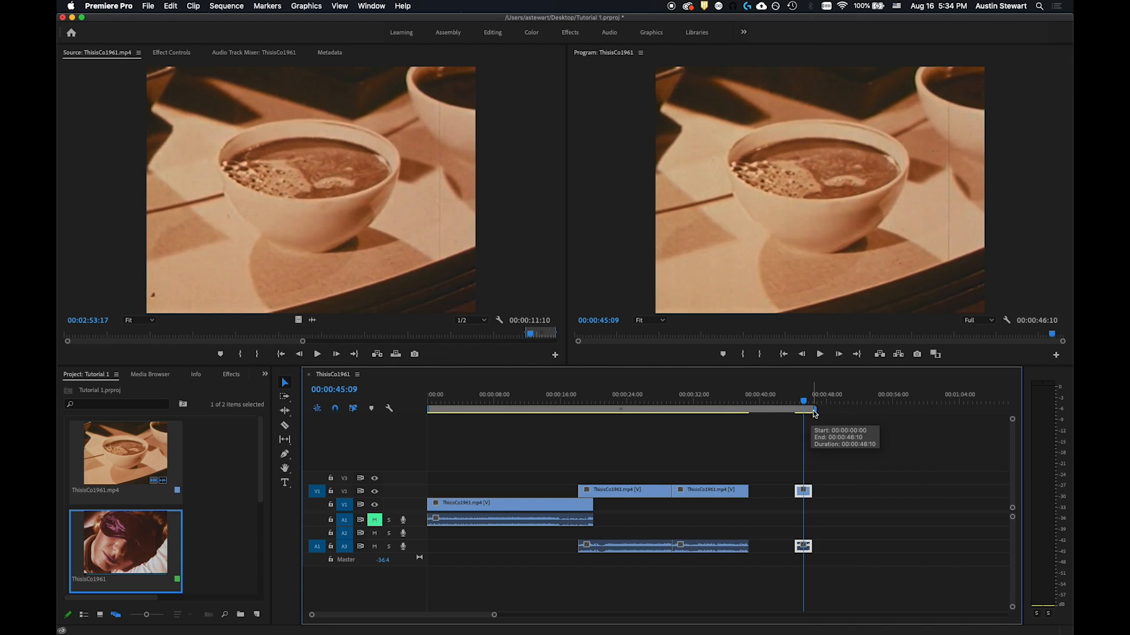
{"action": "left_click_drag", "start_coordinate": [806, 496], "coordinate": [759, 495]}
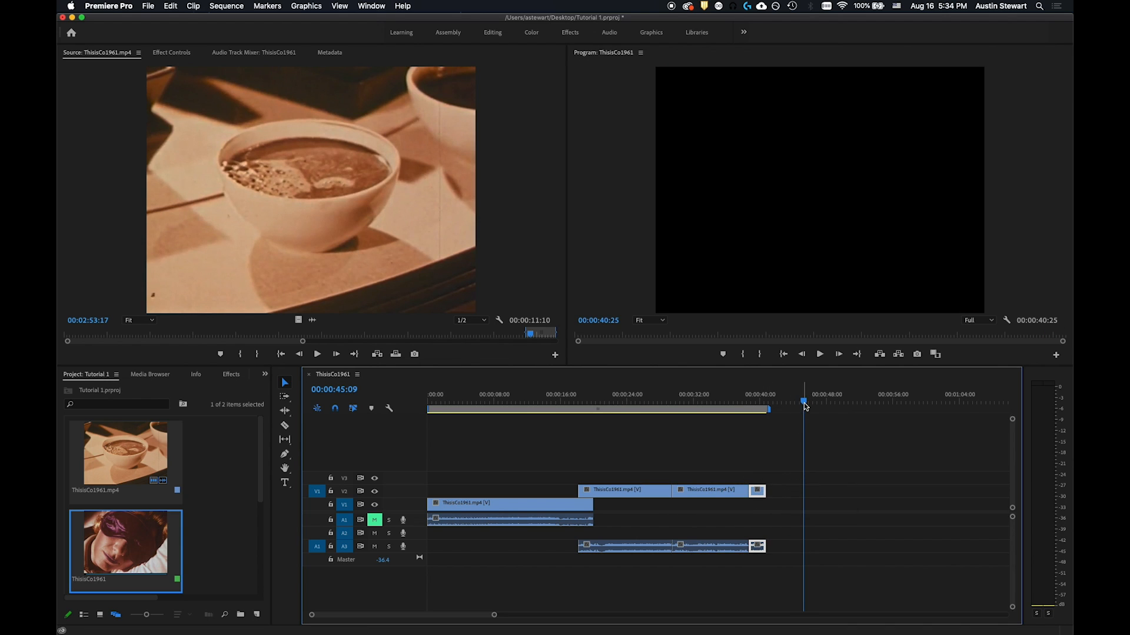
- Cut the second V2 clip and its audio at 00:00:37:16 with the Razor tool and select the short piece after the cut
{"action": "left_click_drag", "start_coordinate": [794, 403], "coordinate": [756, 403]}
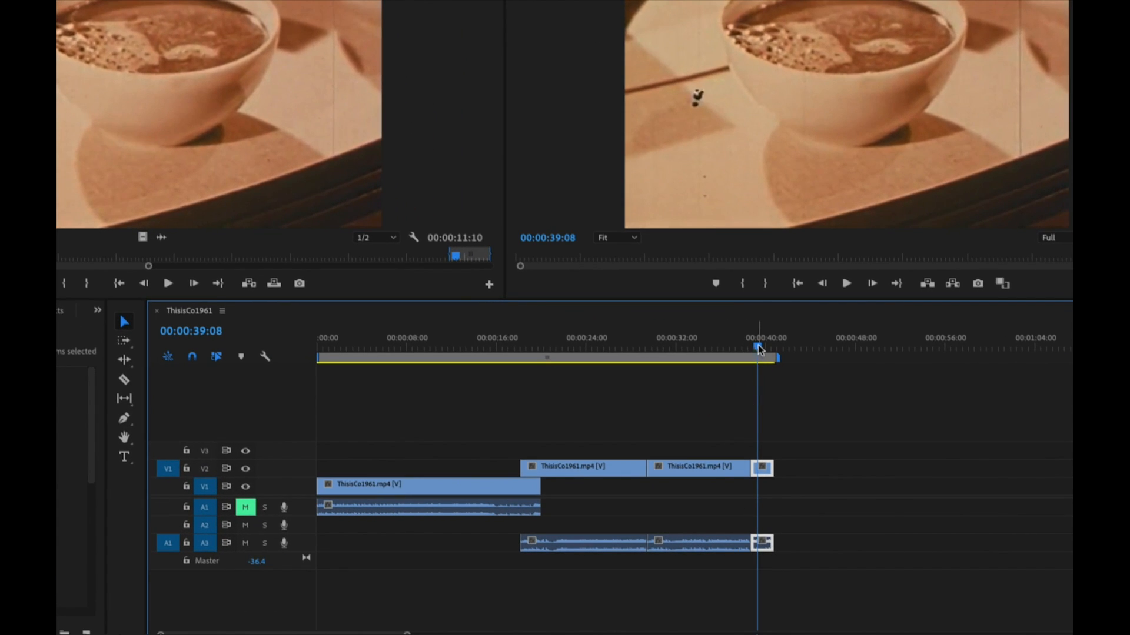
{"action": "left_click_drag", "start_coordinate": [755, 346], "coordinate": [737, 349]}
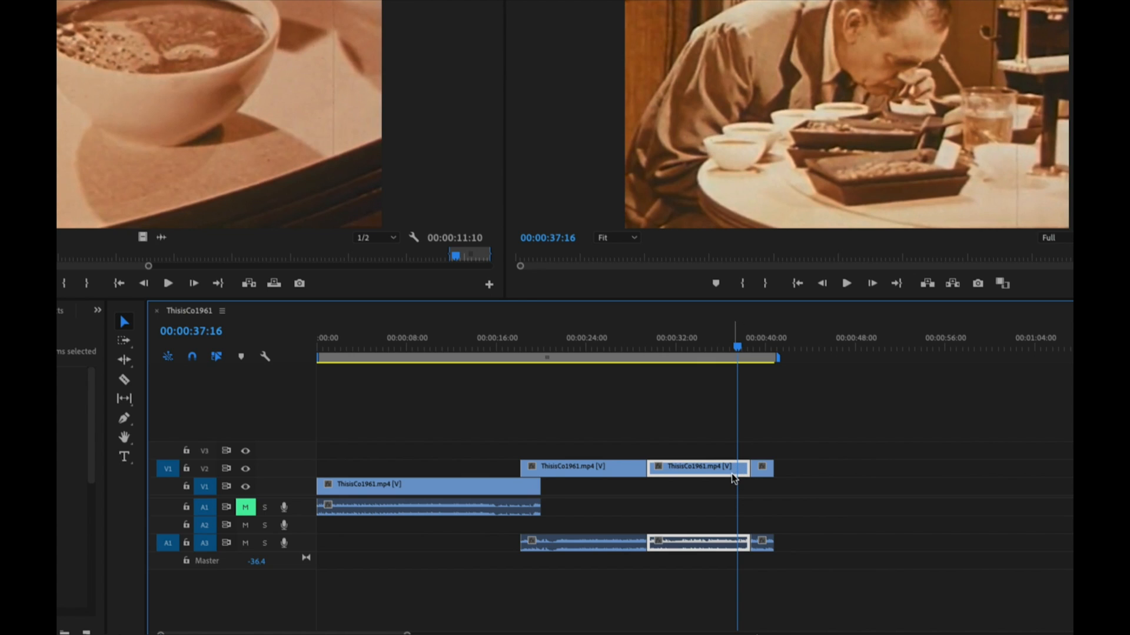
{"action": "key", "text": "c"}
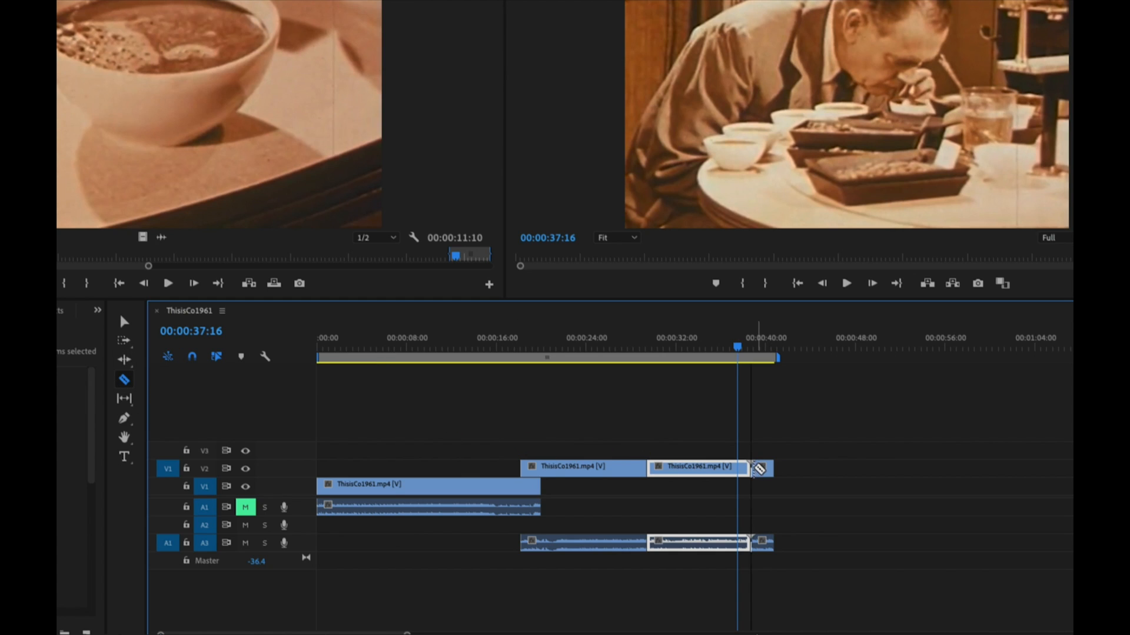
{"action": "left_click", "coordinate": [739, 467]}
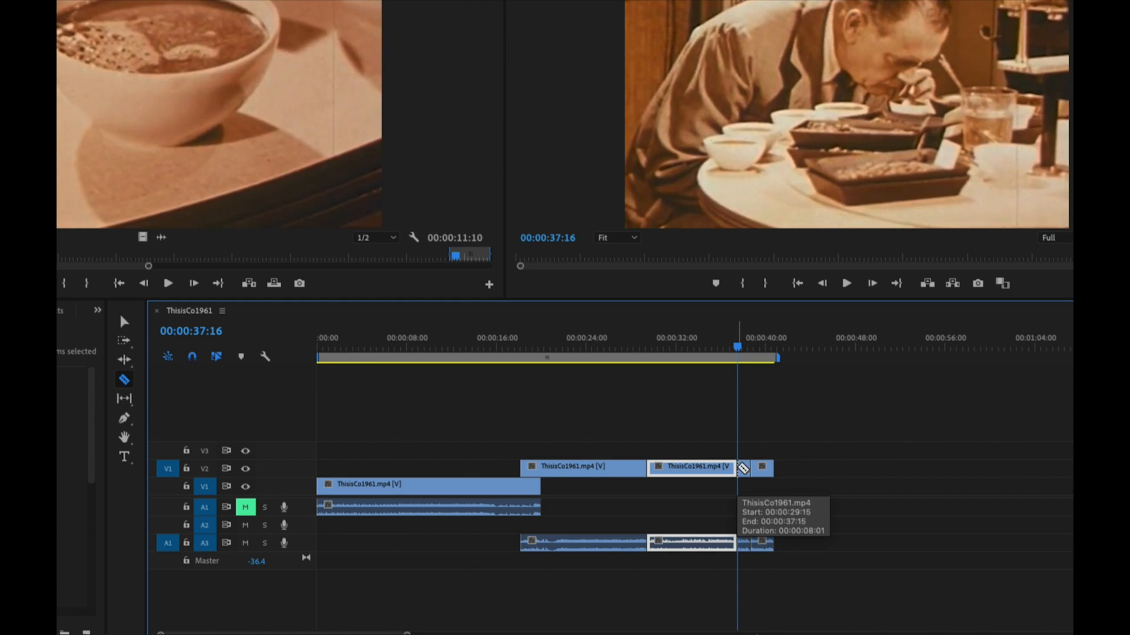
{"action": "key", "text": "v"}
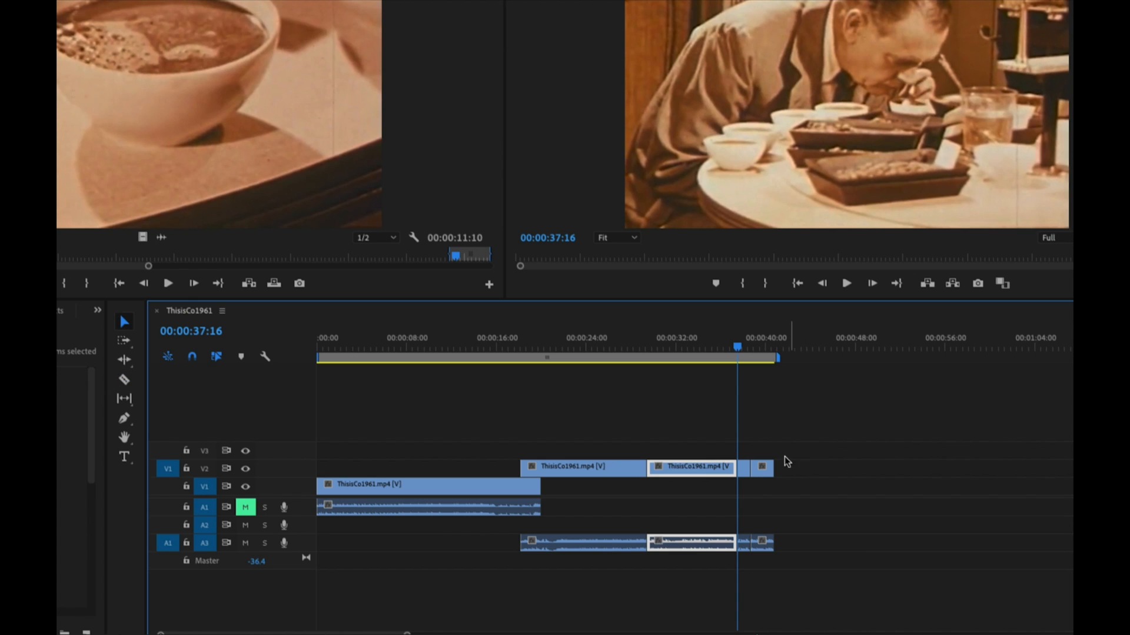
{"action": "left_click", "coordinate": [744, 471]}
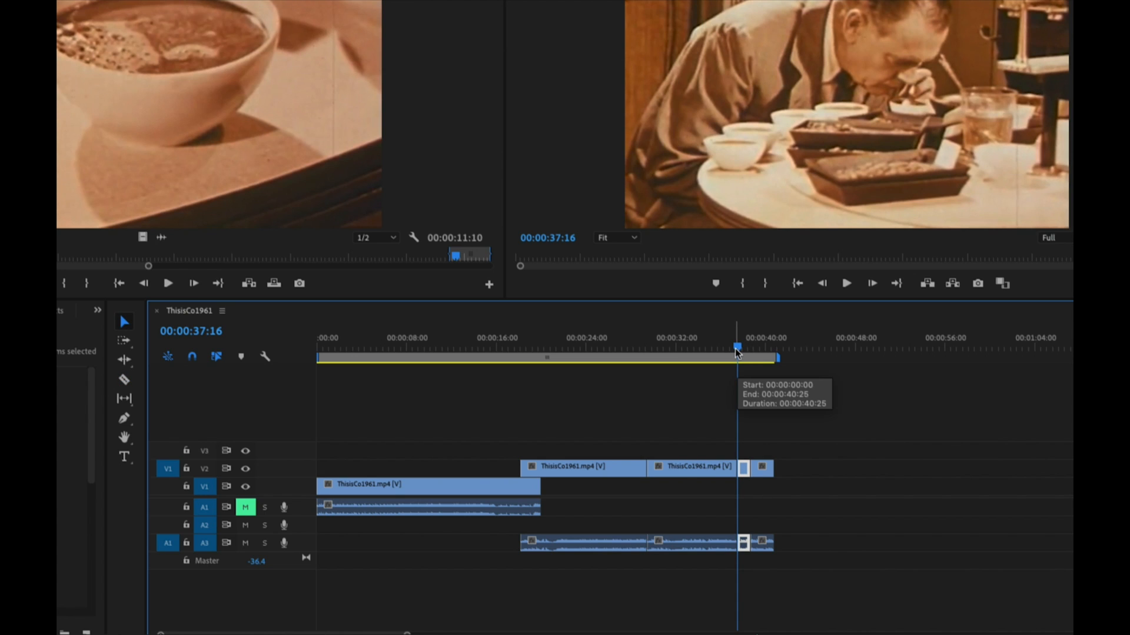
- Try pasting copies of the two short clips at the end of V2 at 00:00:38:01, and undo the paste
{"action": "mouse_move", "coordinate": [734, 348]}
{"action": "left_mouse_down"}
{"action": "mouse_move", "coordinate": [758, 349]}
{"action": "mouse_move", "coordinate": [743, 347]}
{"action": "left_mouse_up"}
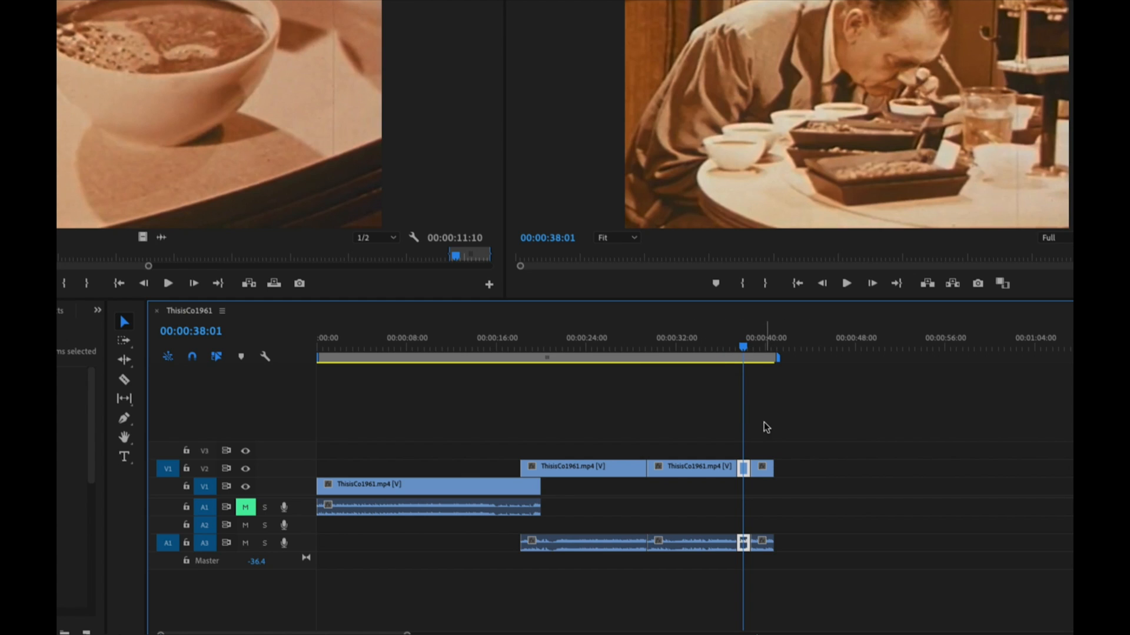
{"action": "left_click", "coordinate": [828, 455]}
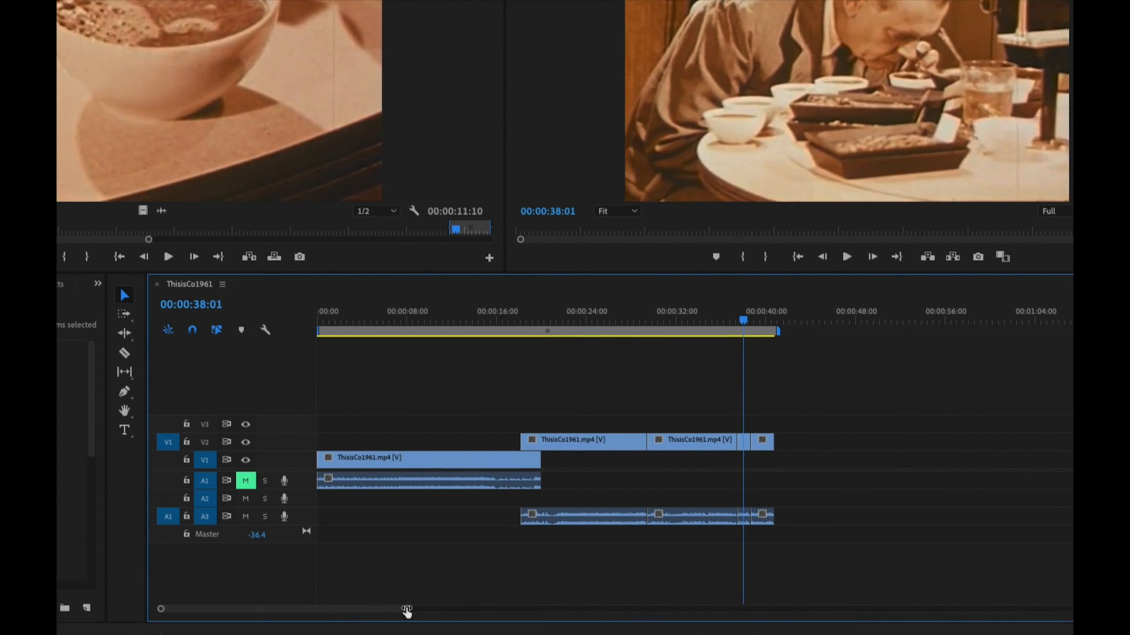
{"action": "left_click_drag", "start_coordinate": [407, 612], "coordinate": [347, 607]}
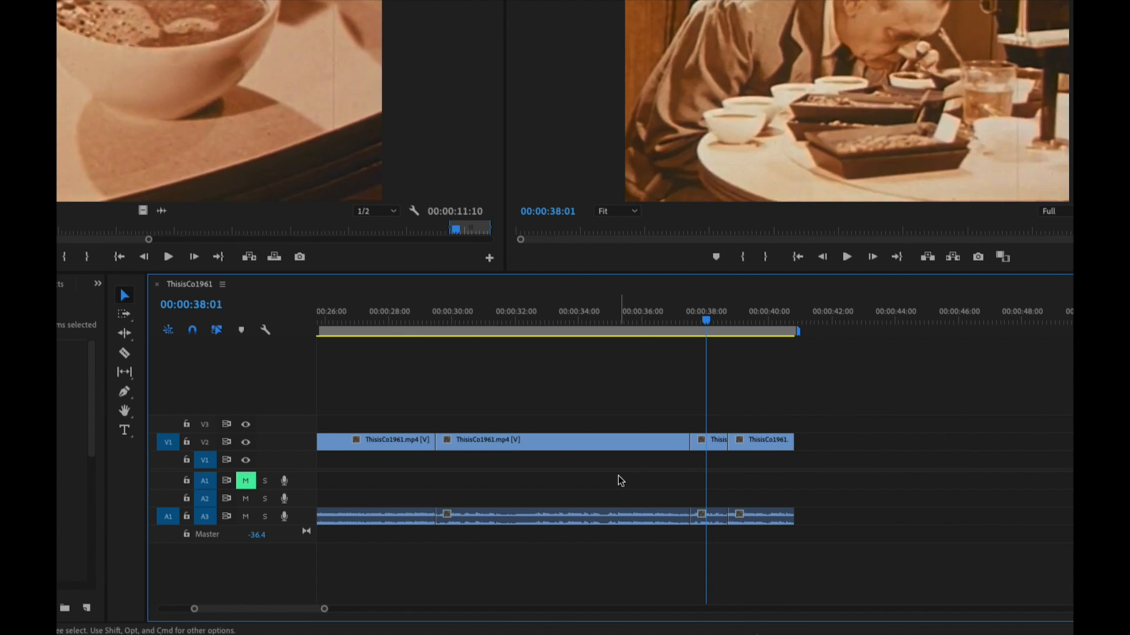
{"action": "left_click", "coordinate": [714, 443]}
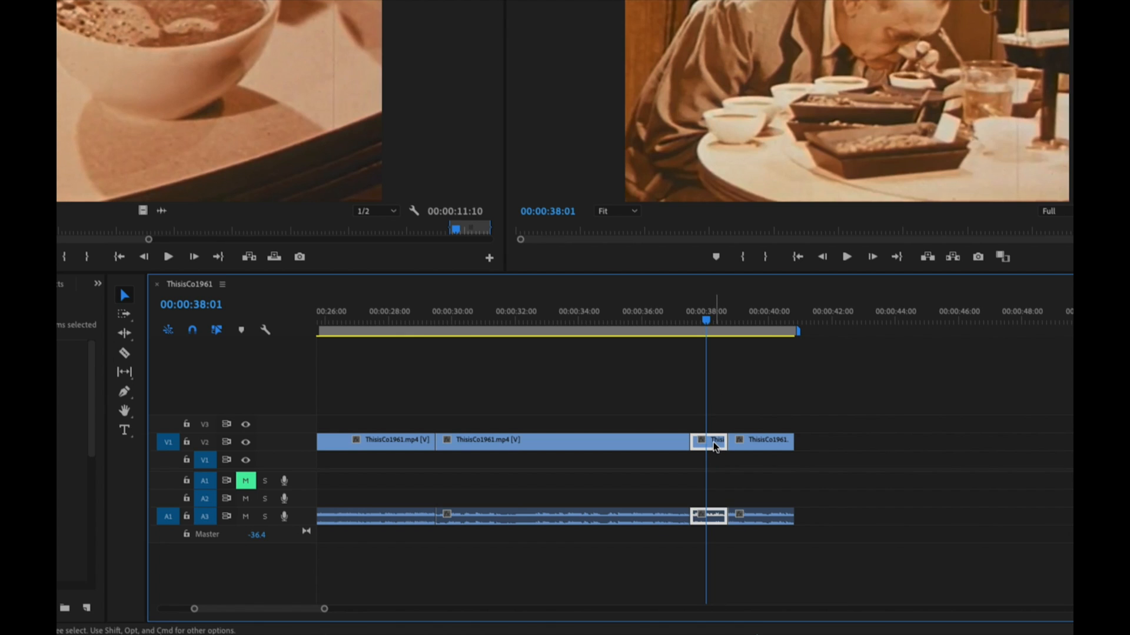
{"action": "left_click", "coordinate": [762, 442], "text": "shift"}
{"action": "left_click", "coordinate": [743, 385]}
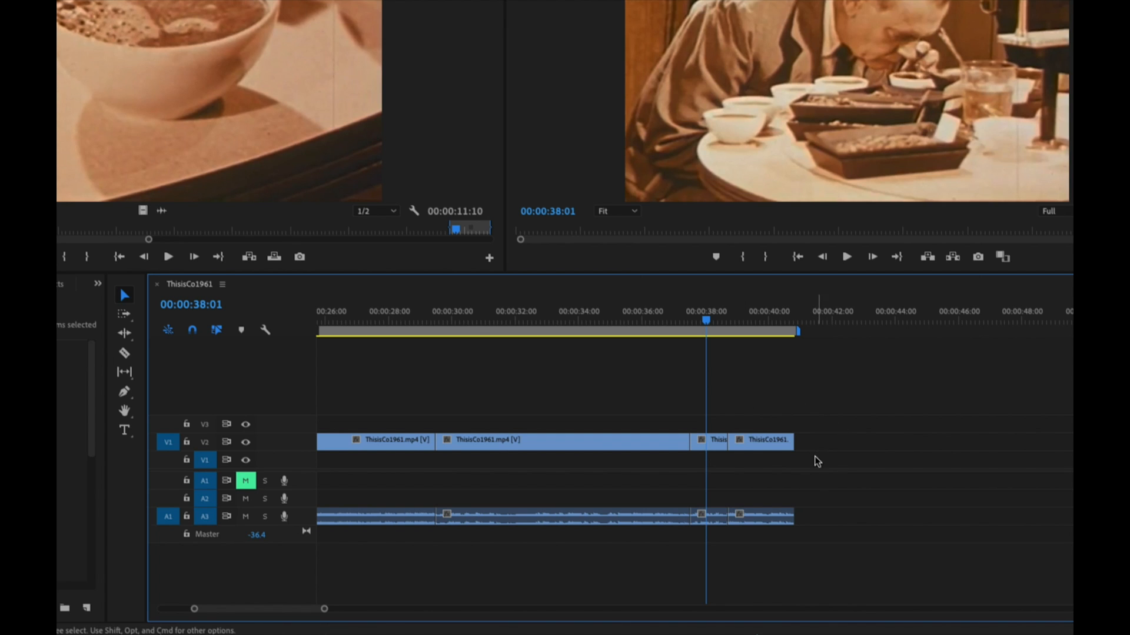
{"action": "left_click_drag", "start_coordinate": [811, 472], "coordinate": [714, 420]}
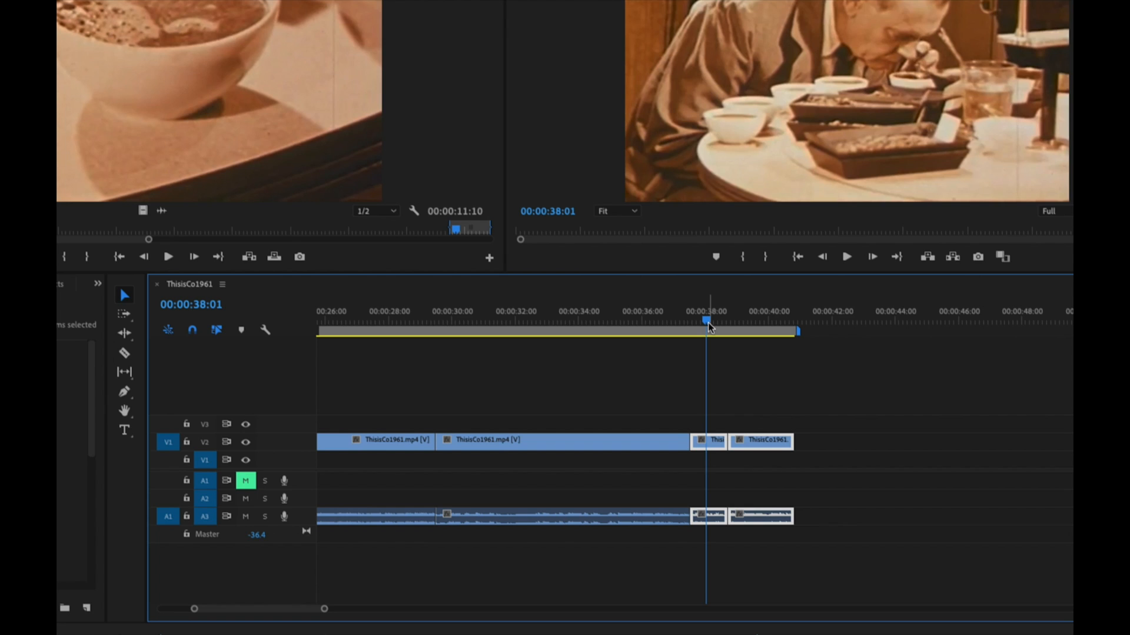
{"action": "key", "text": "ctrl+v"}
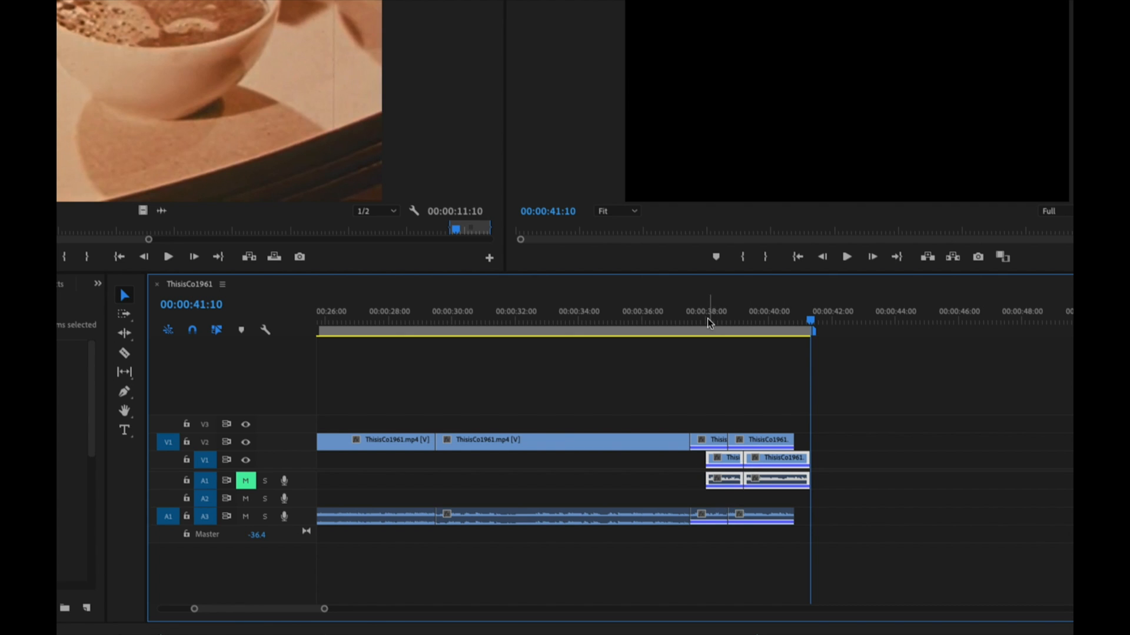
{"action": "key", "text": "super+z"}
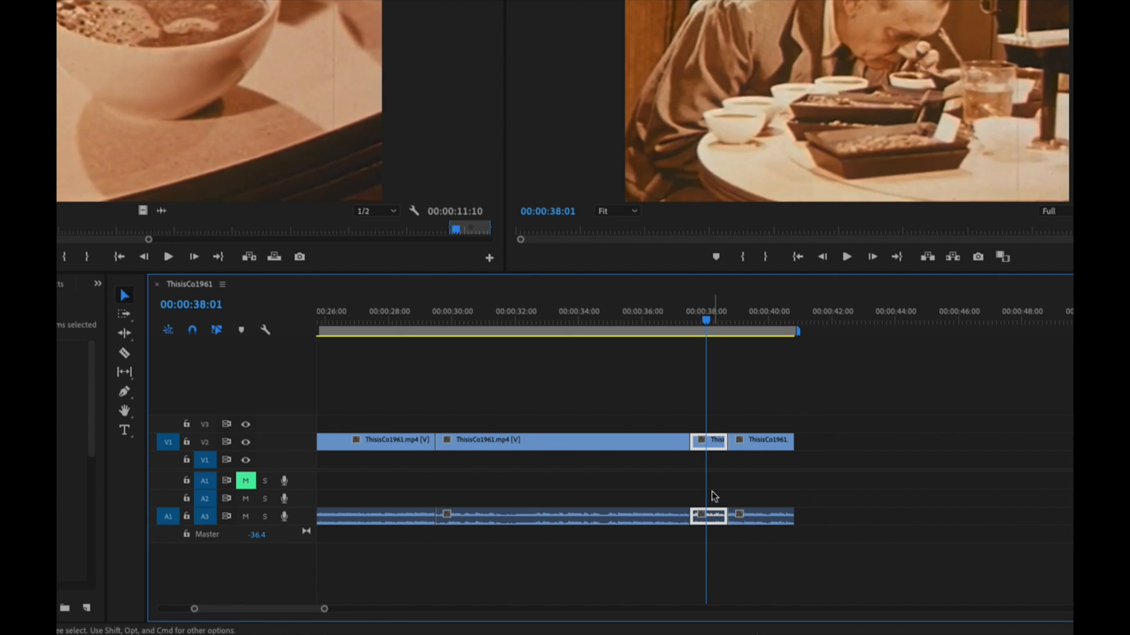
- Try pasting the copied short clips at the end of the sequence at 00:00:40:25, and undo the paste
{"action": "left_click_drag", "start_coordinate": [706, 318], "coordinate": [794, 323]}
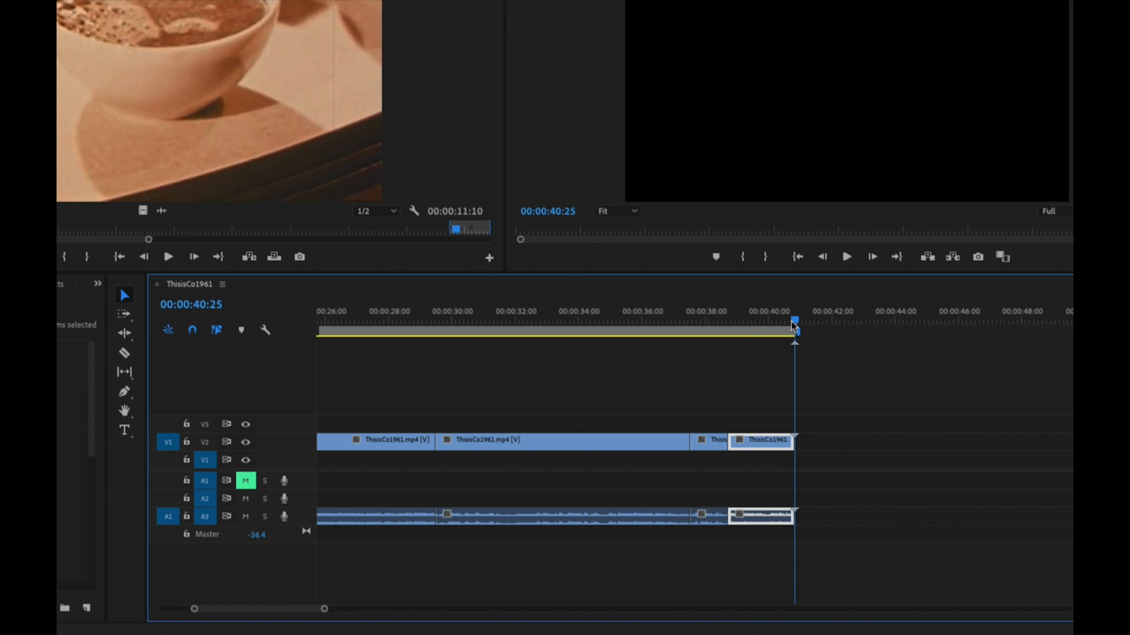
{"action": "mouse_move", "coordinate": [795, 320]}
{"action": "left_mouse_down"}
{"action": "mouse_move", "coordinate": [760, 319]}
{"action": "mouse_move", "coordinate": [807, 316]}
{"action": "mouse_move", "coordinate": [768, 315]}
{"action": "mouse_move", "coordinate": [792, 319]}
{"action": "left_mouse_up"}
{"action": "key", "text": "ctrl+v"}
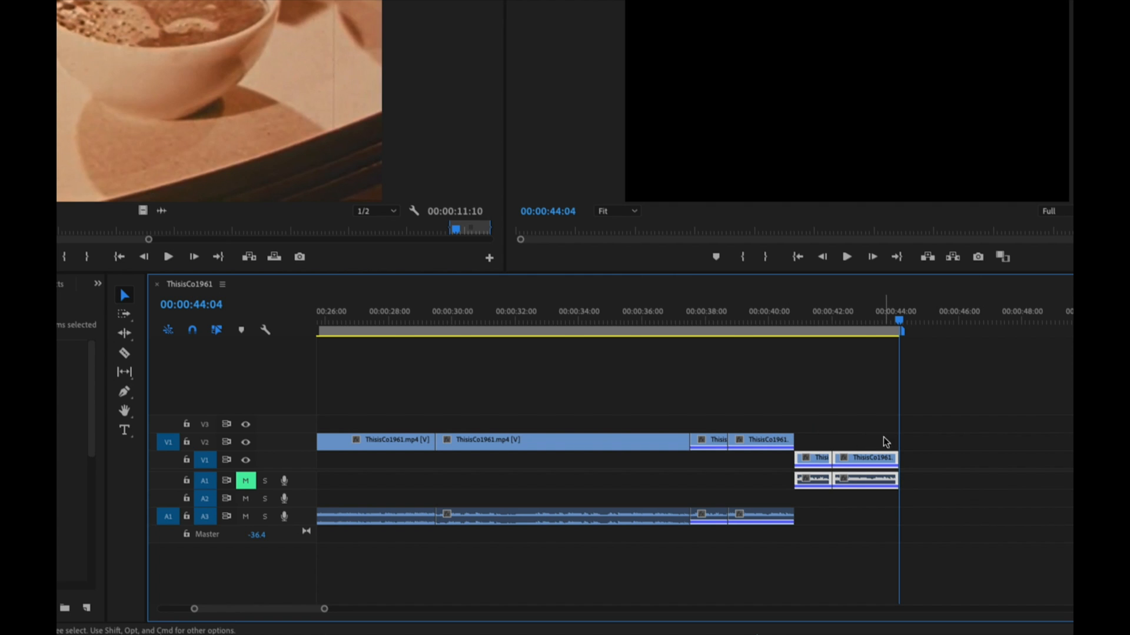
{"action": "key", "text": "super+z"}
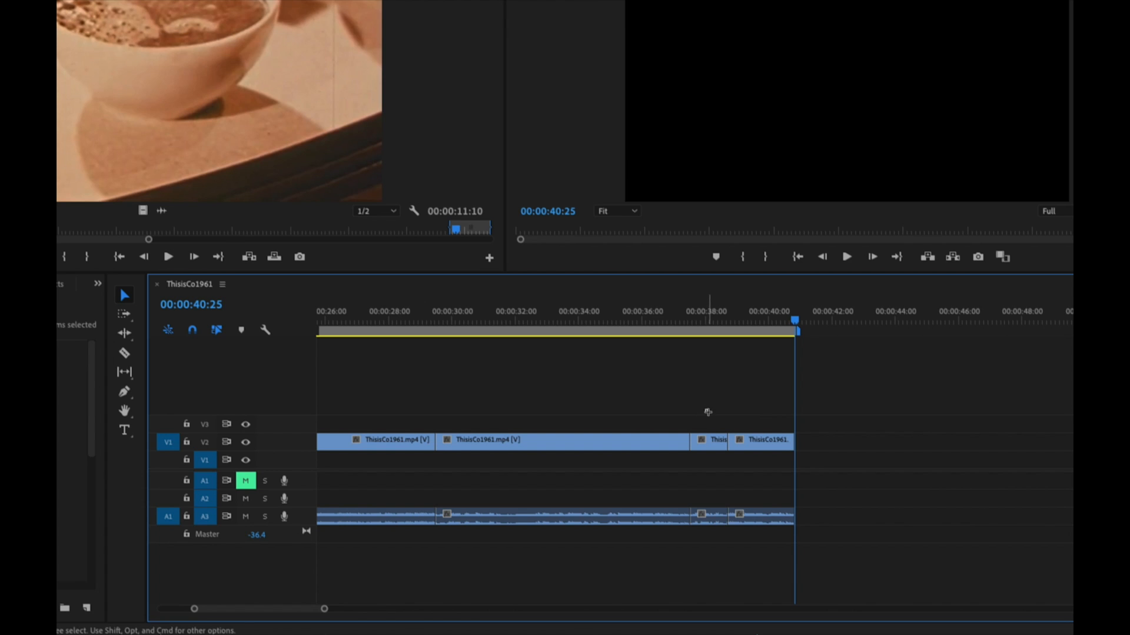
- Duplicate the last two short V2 clips with their audio directly after themselves at 00:00:40:25 and play that section from the first of them
{"action": "left_click_drag", "start_coordinate": [706, 408], "coordinate": [774, 453]}
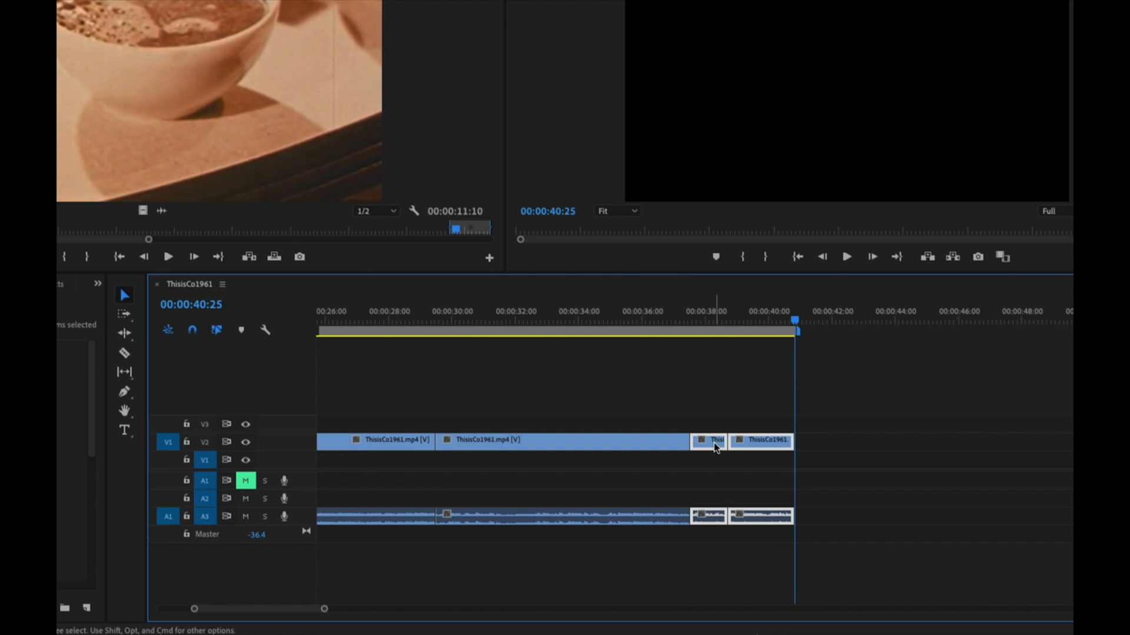
{"action": "left_click_drag", "start_coordinate": [716, 445], "coordinate": [817, 451]}
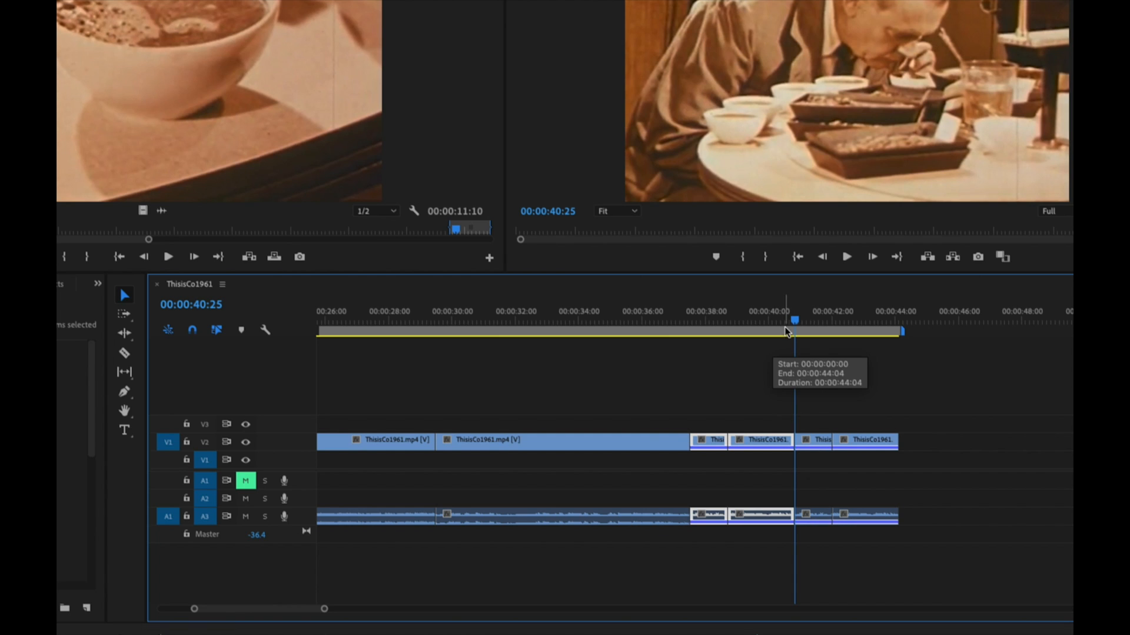
{"action": "left_click_drag", "start_coordinate": [795, 319], "coordinate": [690, 326]}
{"action": "key", "text": "space"}
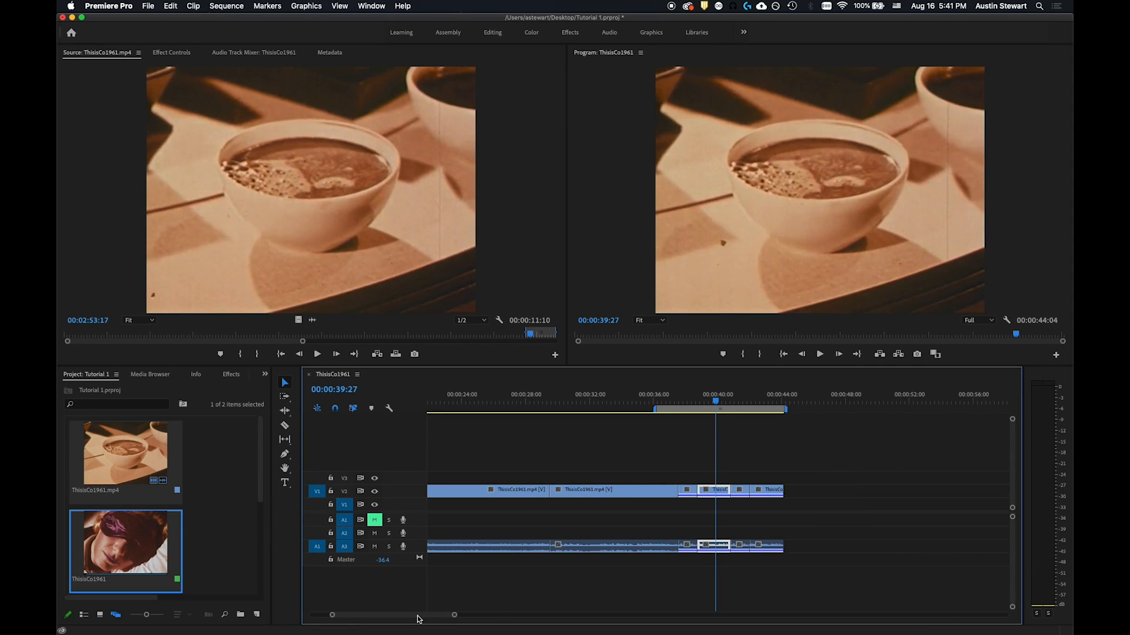
- Fit the whole sequence into the timeline view and save the project
{"action": "left_click_drag", "start_coordinate": [417, 615], "coordinate": [409, 617]}
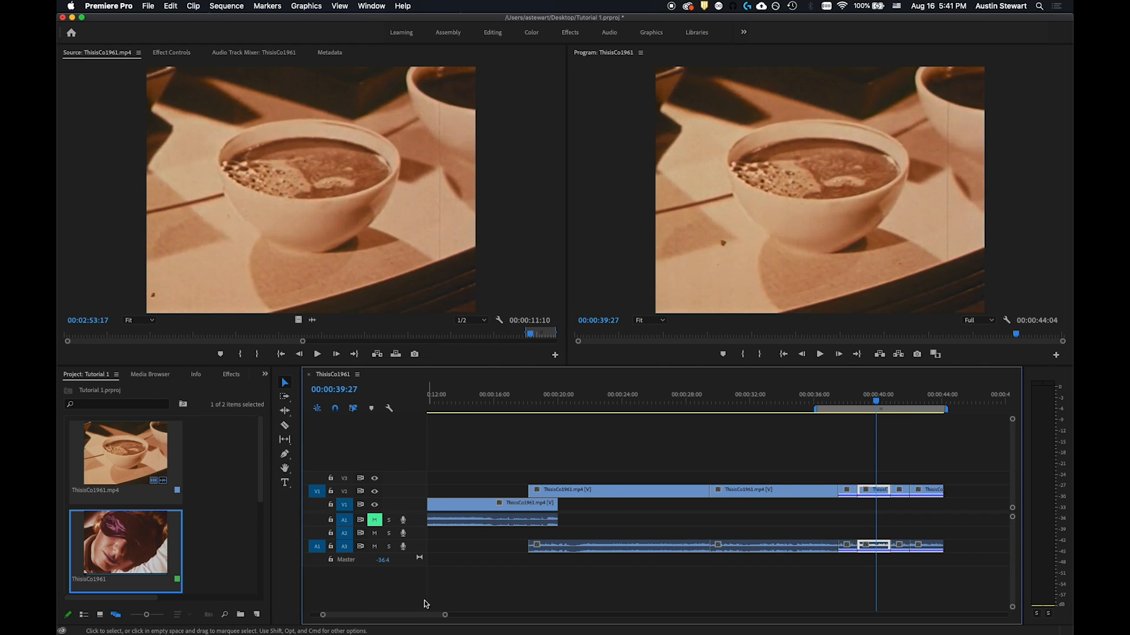
{"action": "left_click_drag", "start_coordinate": [445, 616], "coordinate": [459, 620]}
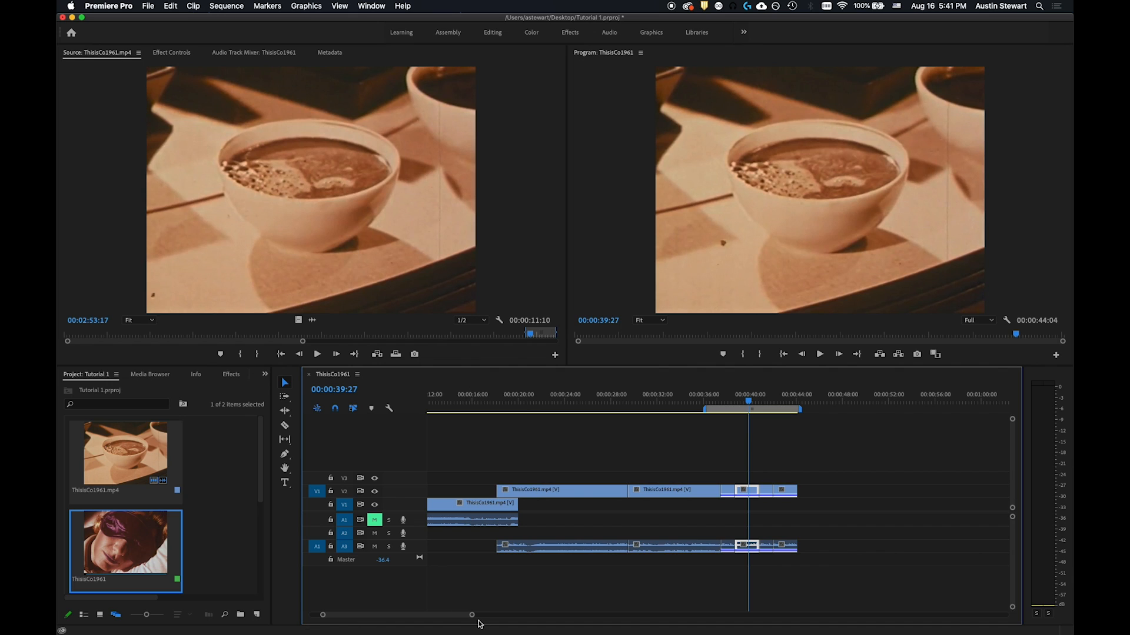
{"action": "left_click_drag", "start_coordinate": [471, 616], "coordinate": [515, 616]}
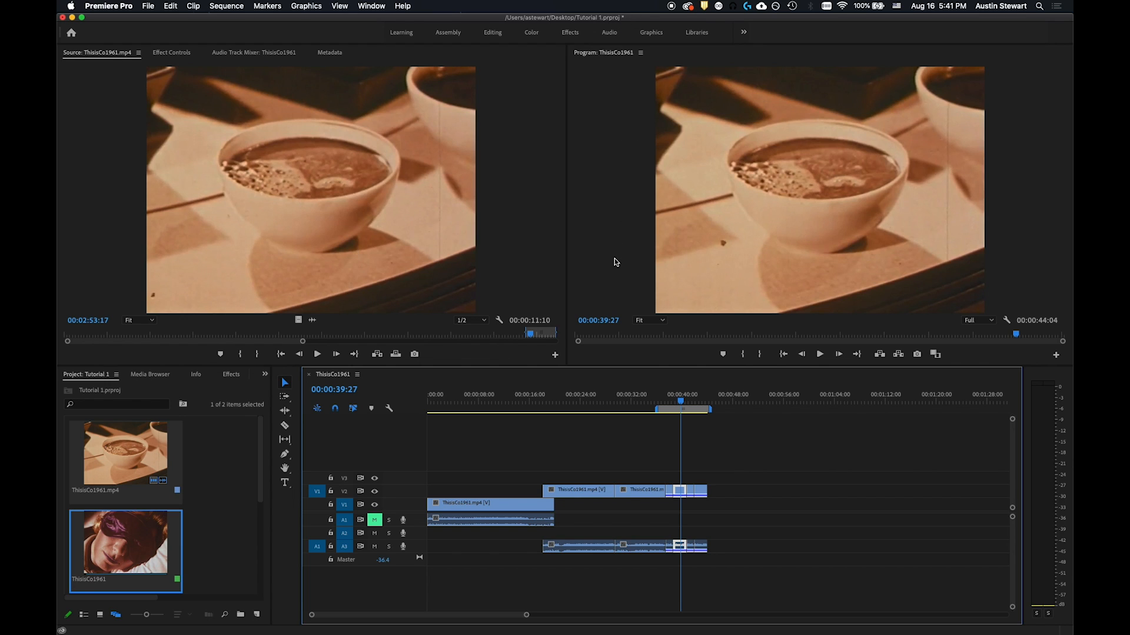
{"action": "left_click", "coordinate": [148, 6]}
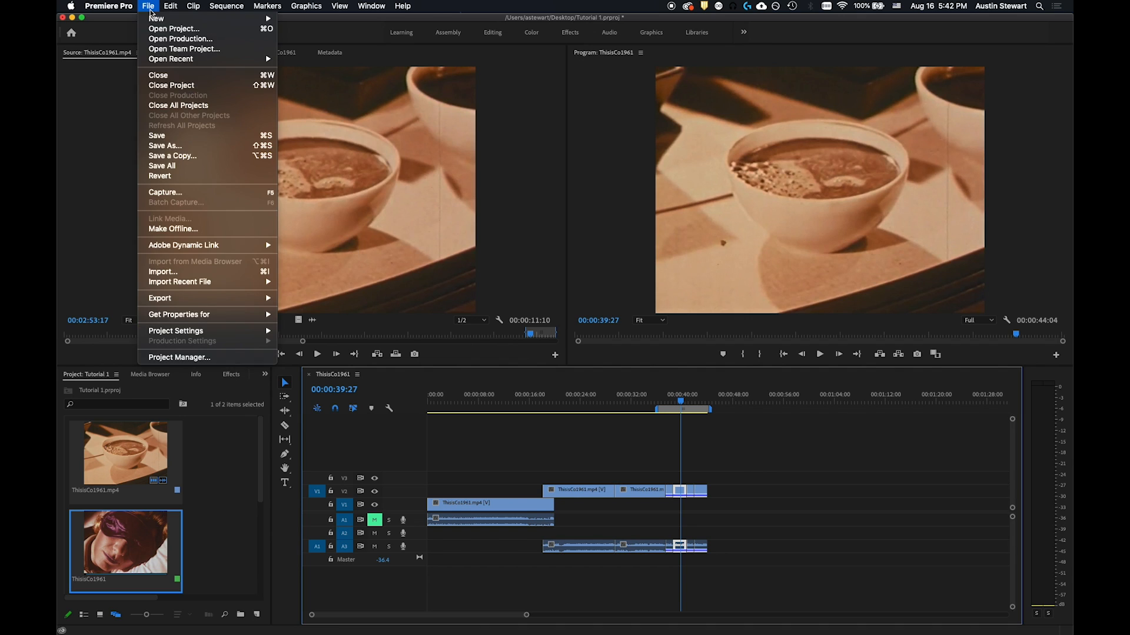
{"action": "left_click", "coordinate": [181, 140]}
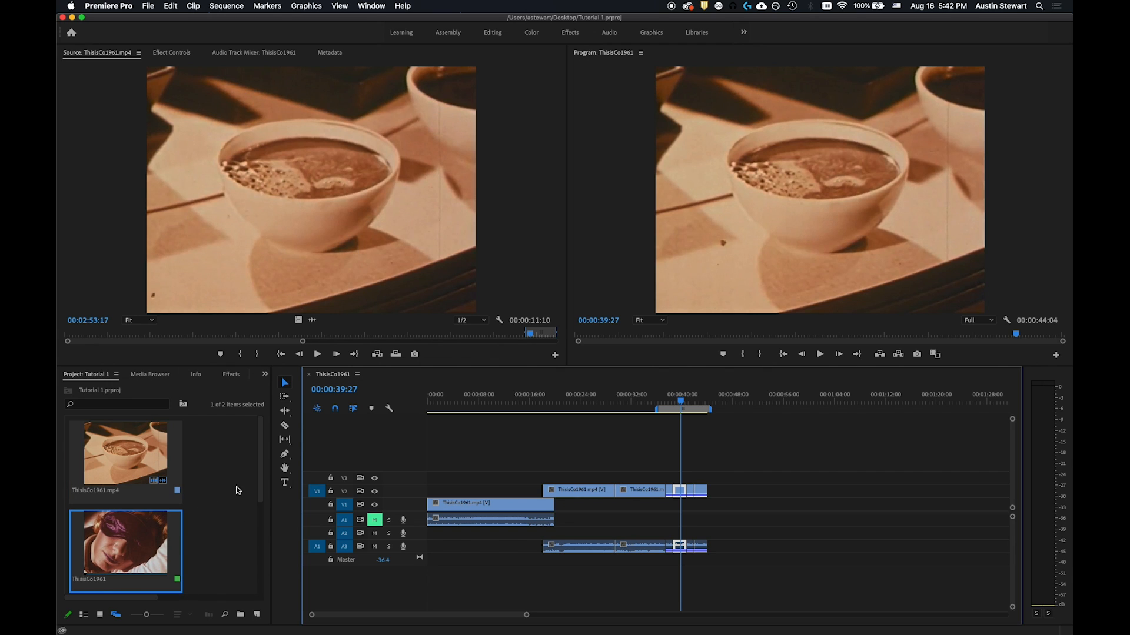
- Move the playhead to 00:00:40:00 and save the project again
{"action": "mouse_move", "coordinate": [260, 463]}
{"action": "left_mouse_down"}
{"action": "mouse_move", "coordinate": [258, 500]}
{"action": "mouse_move", "coordinate": [259, 452]}
{"action": "left_mouse_up"}
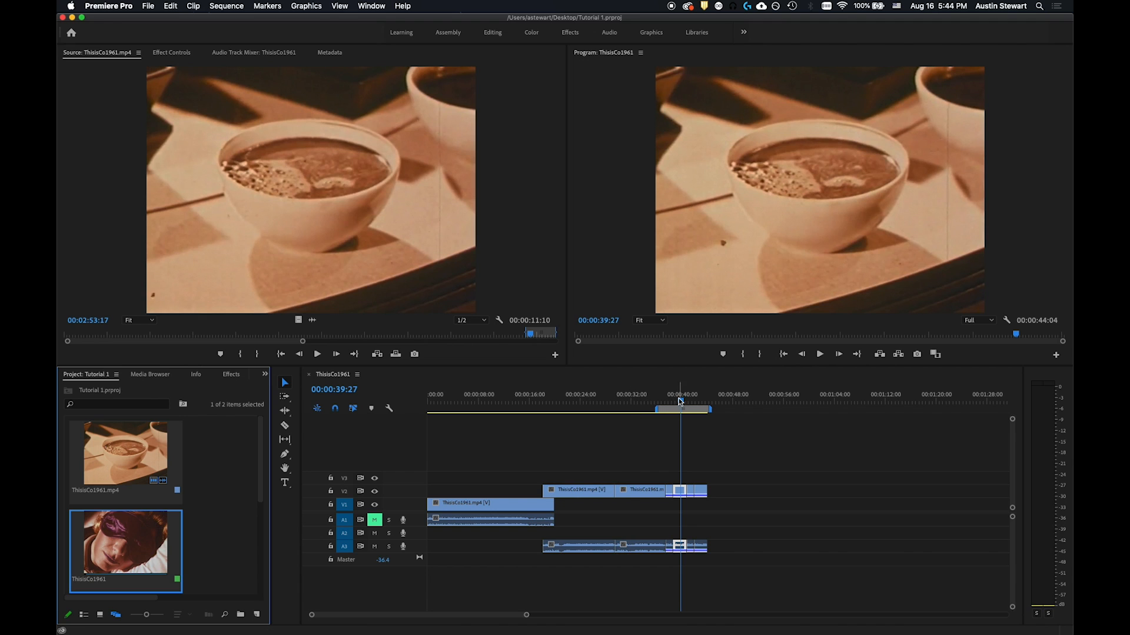
{"action": "mouse_move", "coordinate": [681, 404]}
{"action": "left_mouse_down"}
{"action": "mouse_move", "coordinate": [694, 401]}
{"action": "mouse_move", "coordinate": [680, 401]}
{"action": "left_mouse_up"}
{"action": "key", "text": "super+s"}
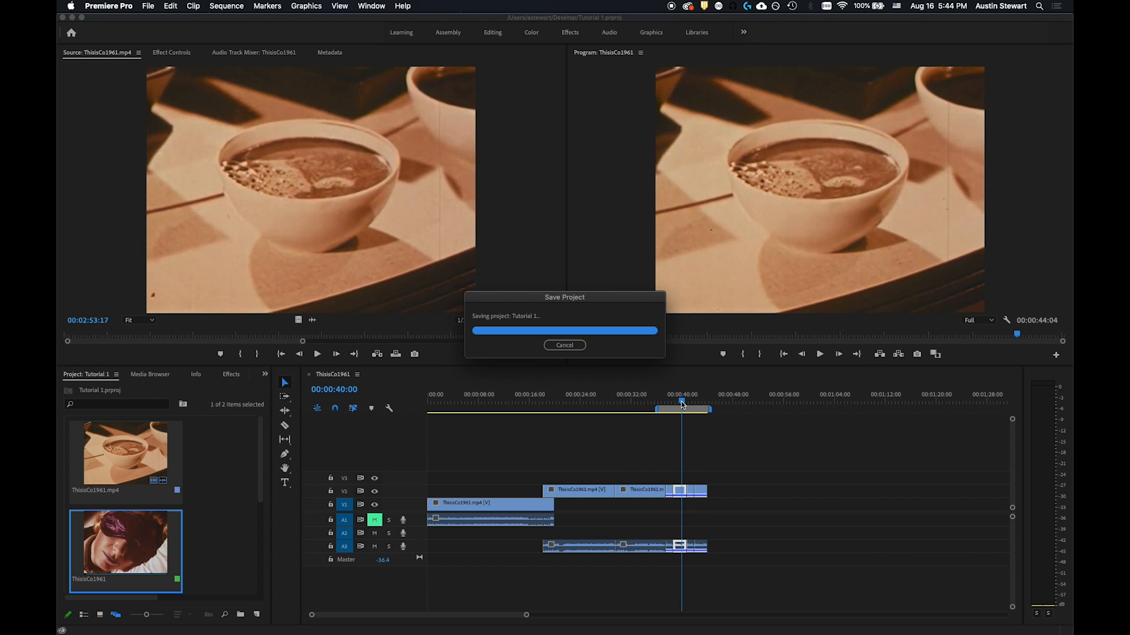